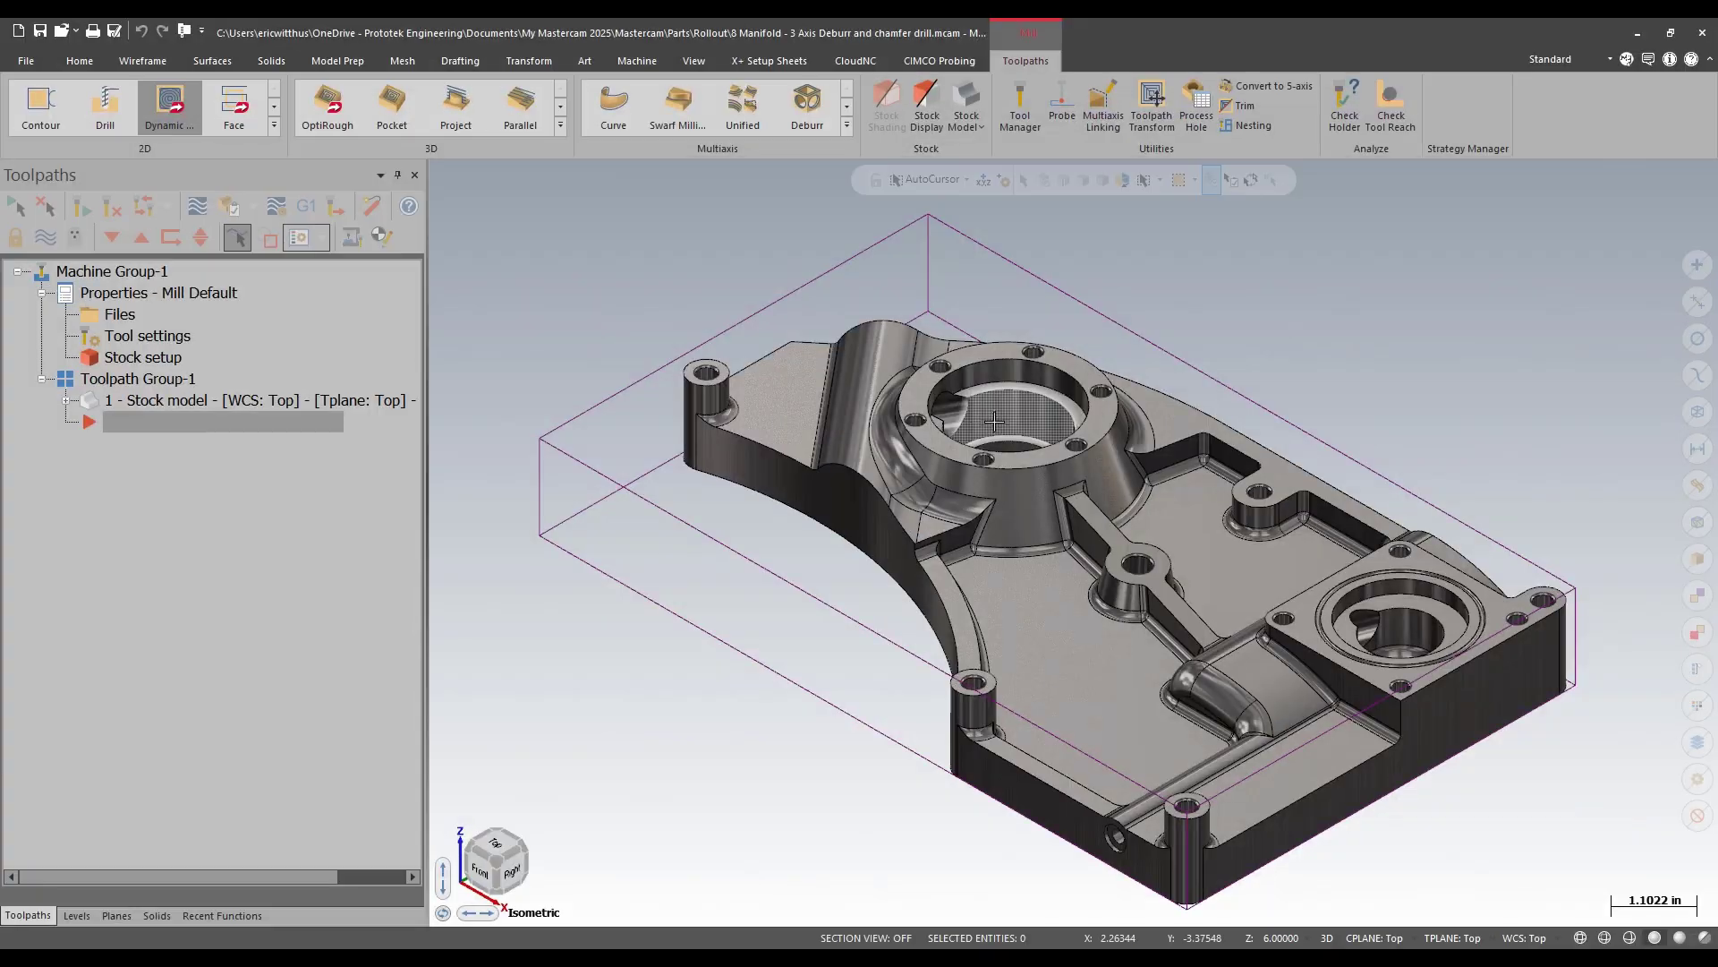
- Create a 3D Deburr 3-axis toolpath and choose the 1/4 BALL ENDMILL as its tool
click(561, 126)
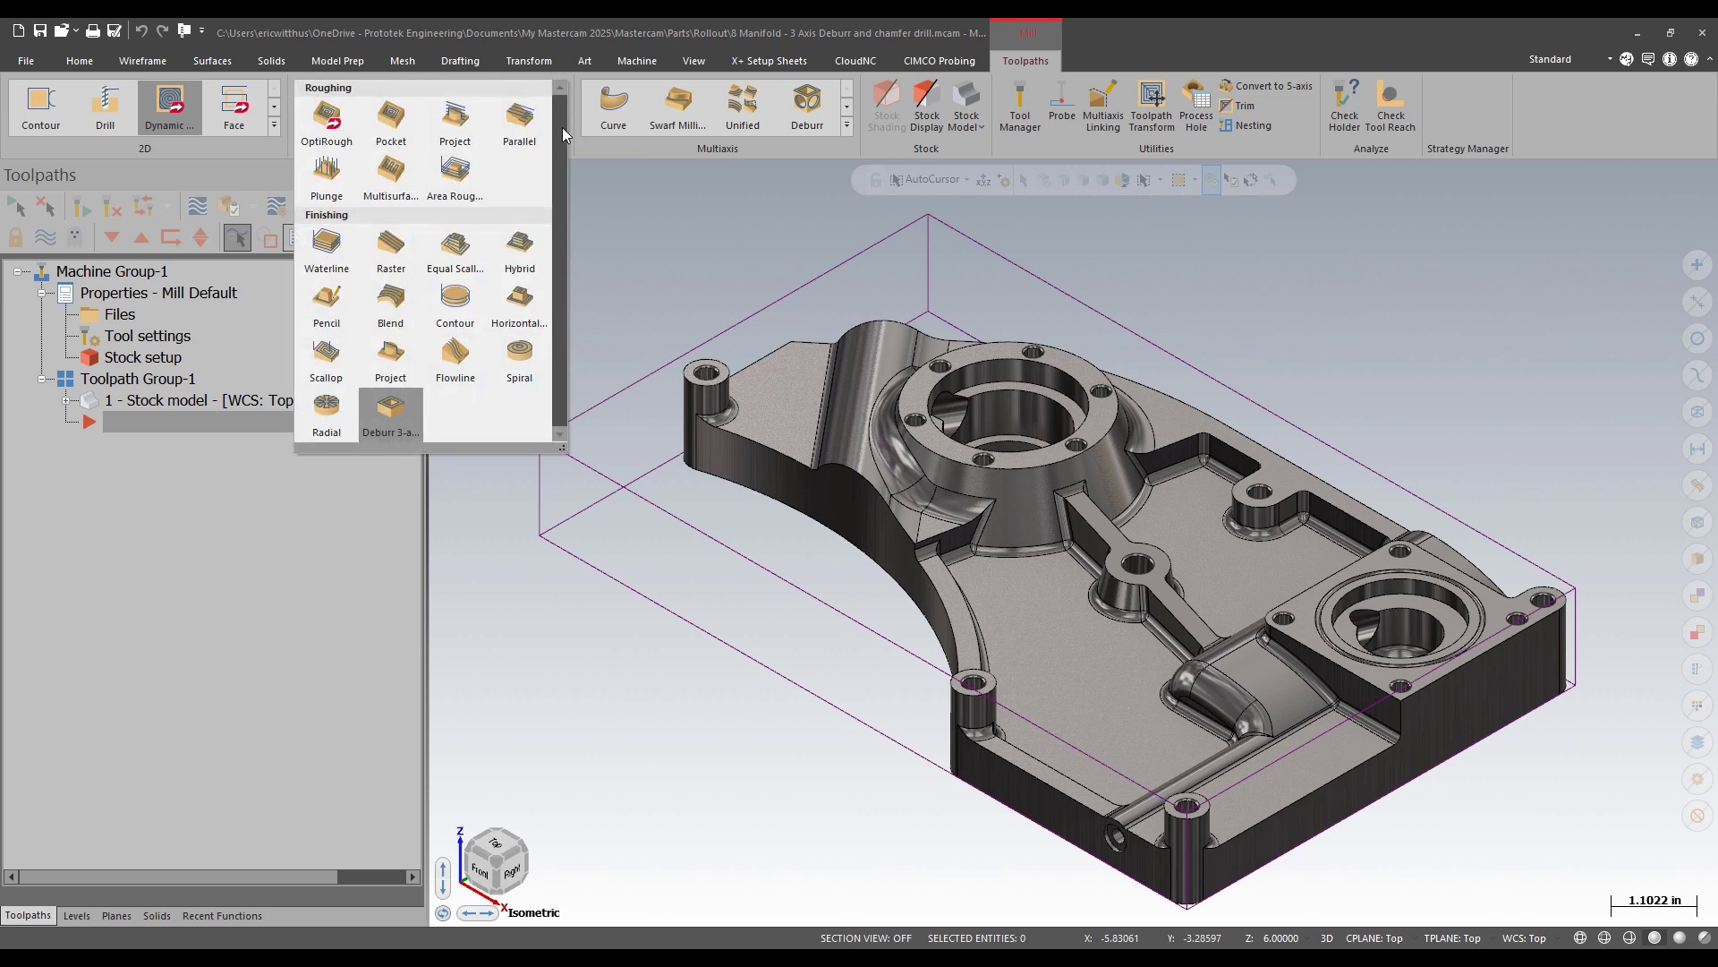
click(390, 413)
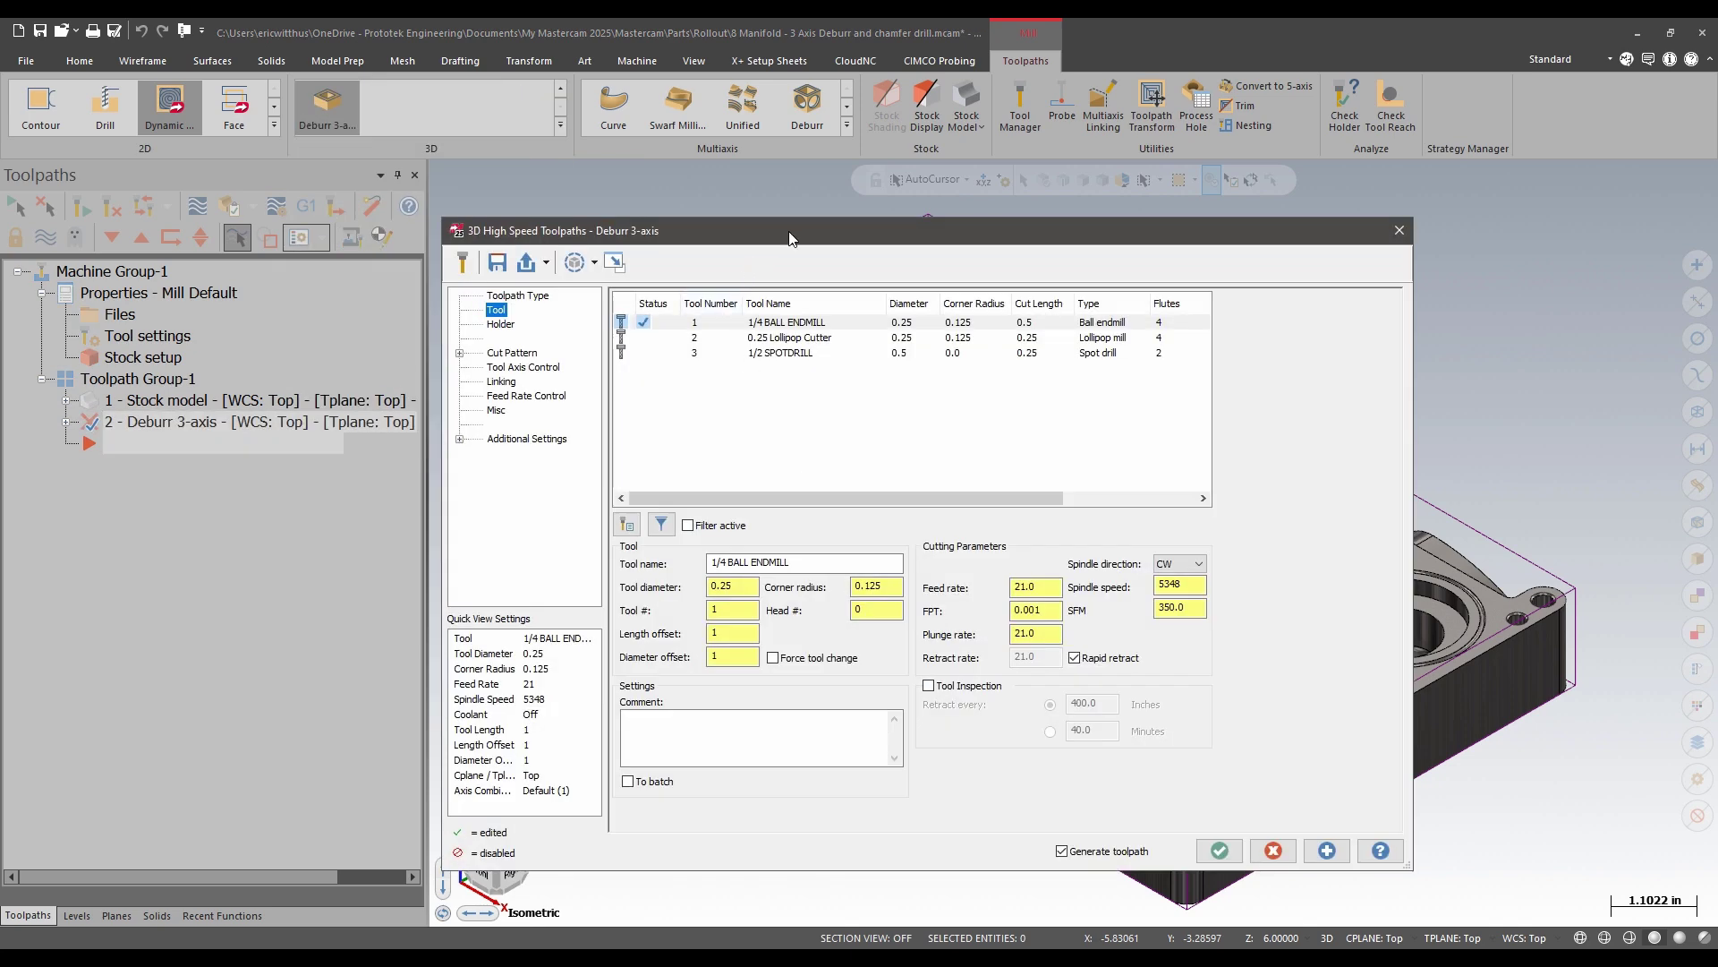
drag(784, 229, 728, 160)
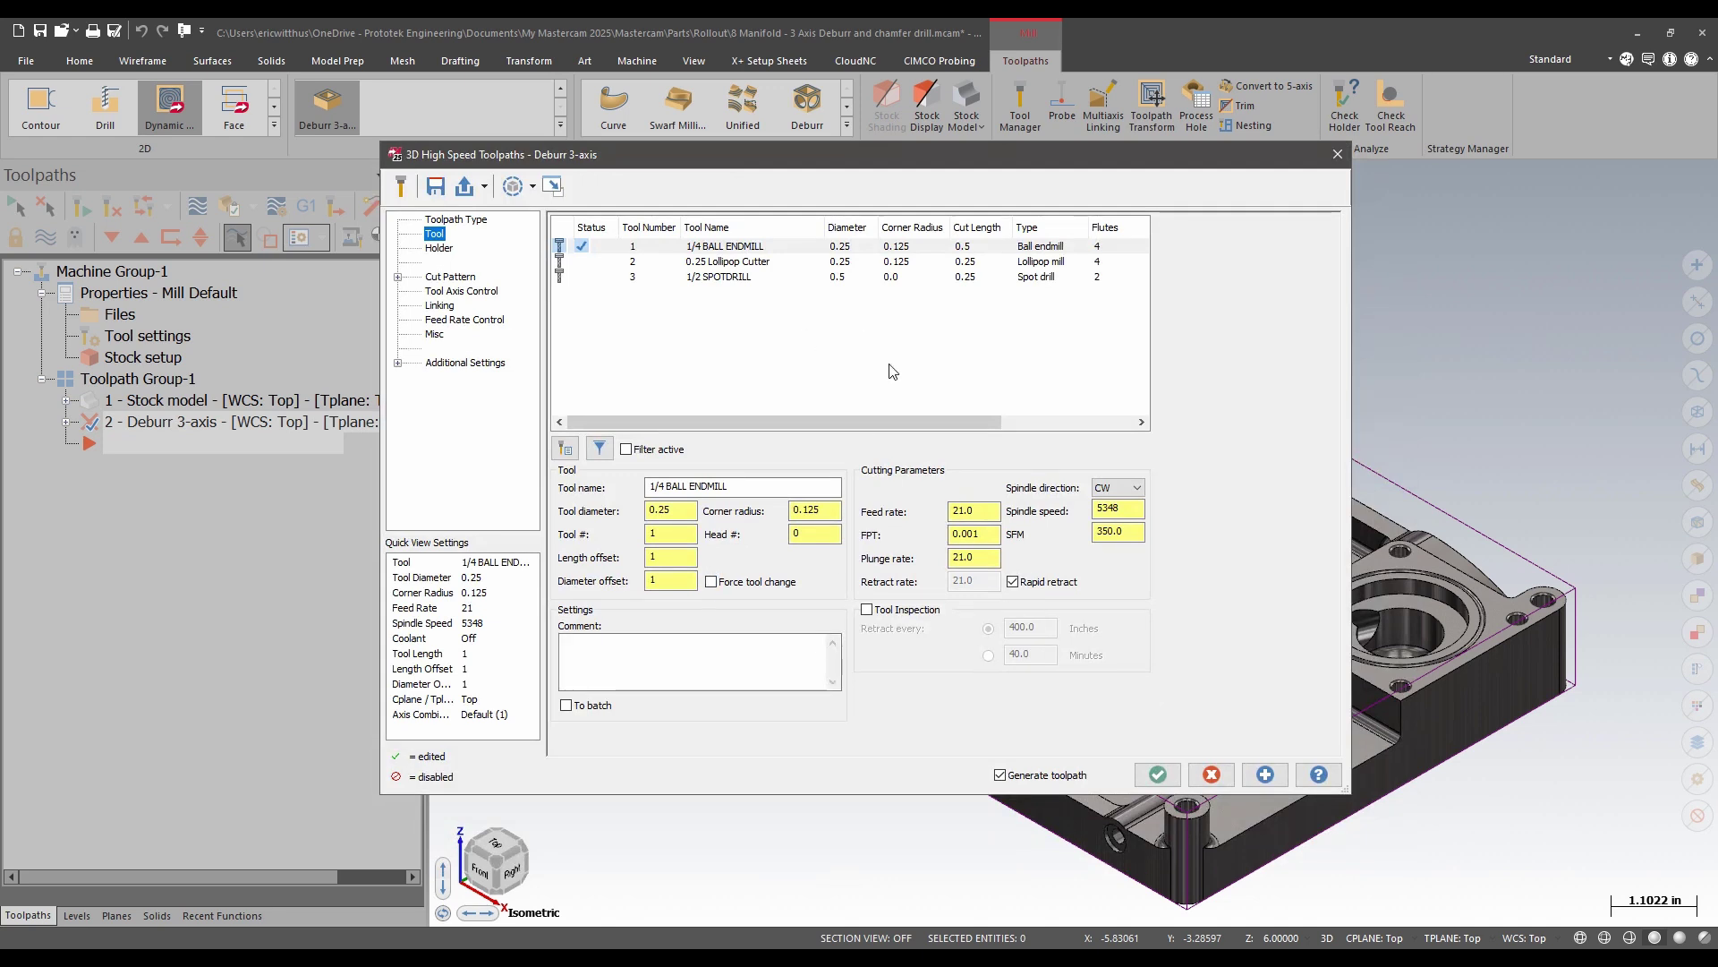
click(750, 252)
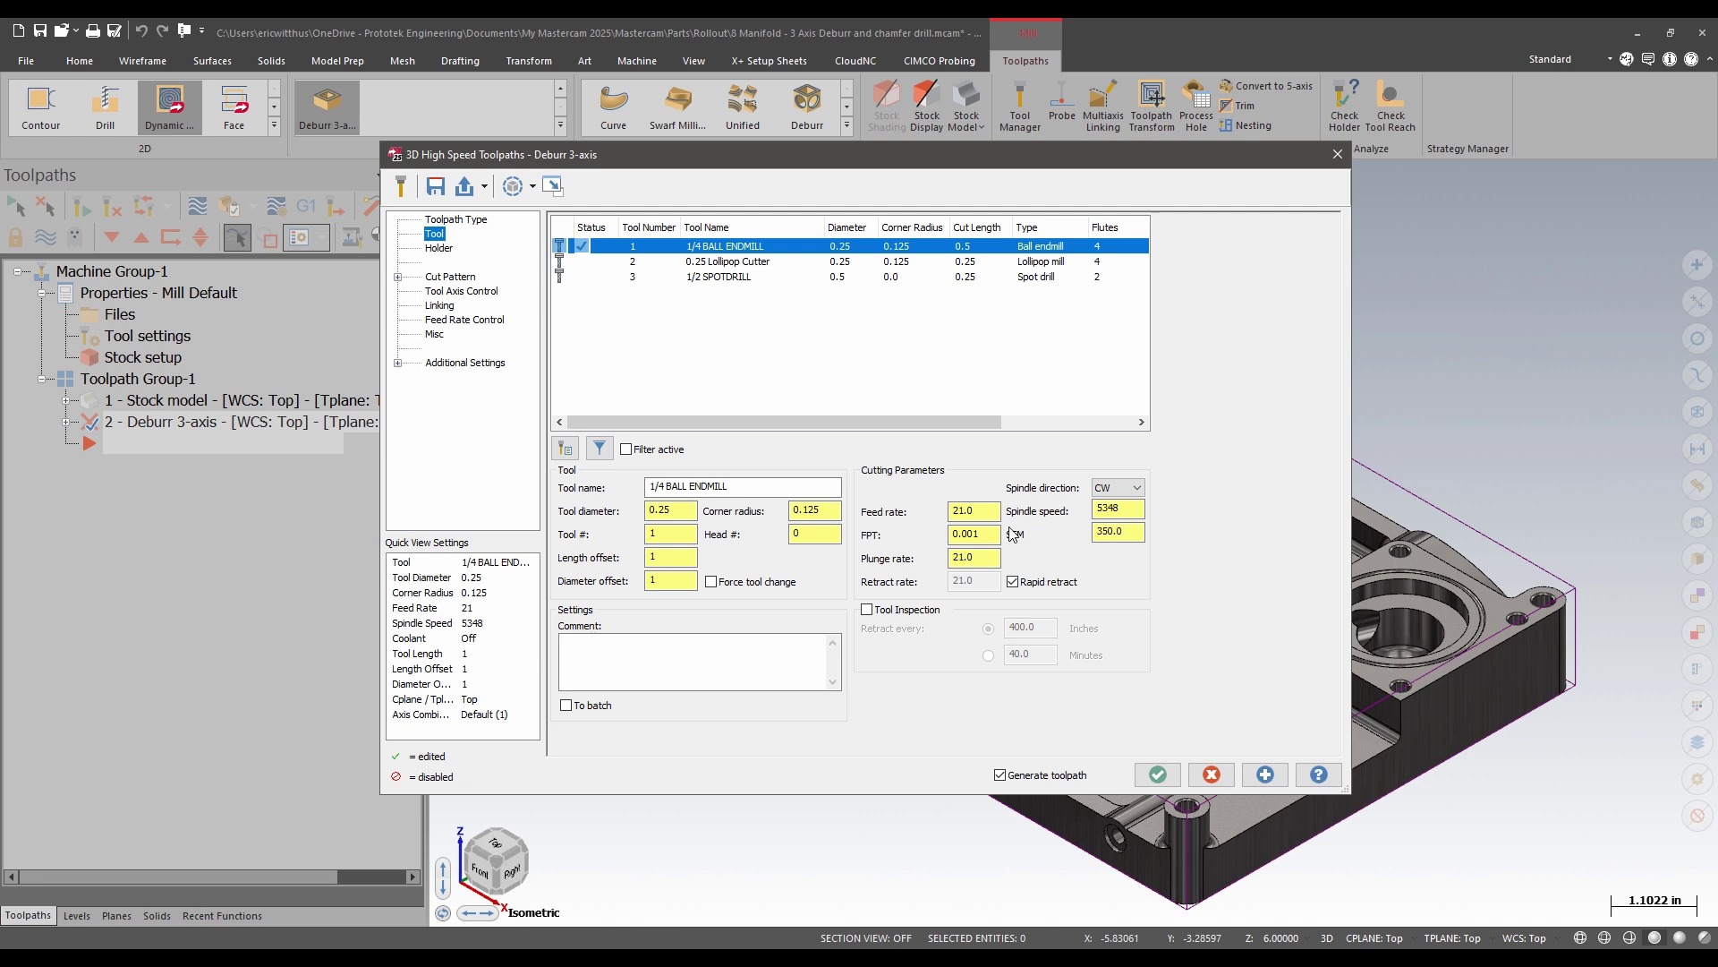
- Pick the entire solid body as the machining geometry for the deburr cut pattern
click(438, 277)
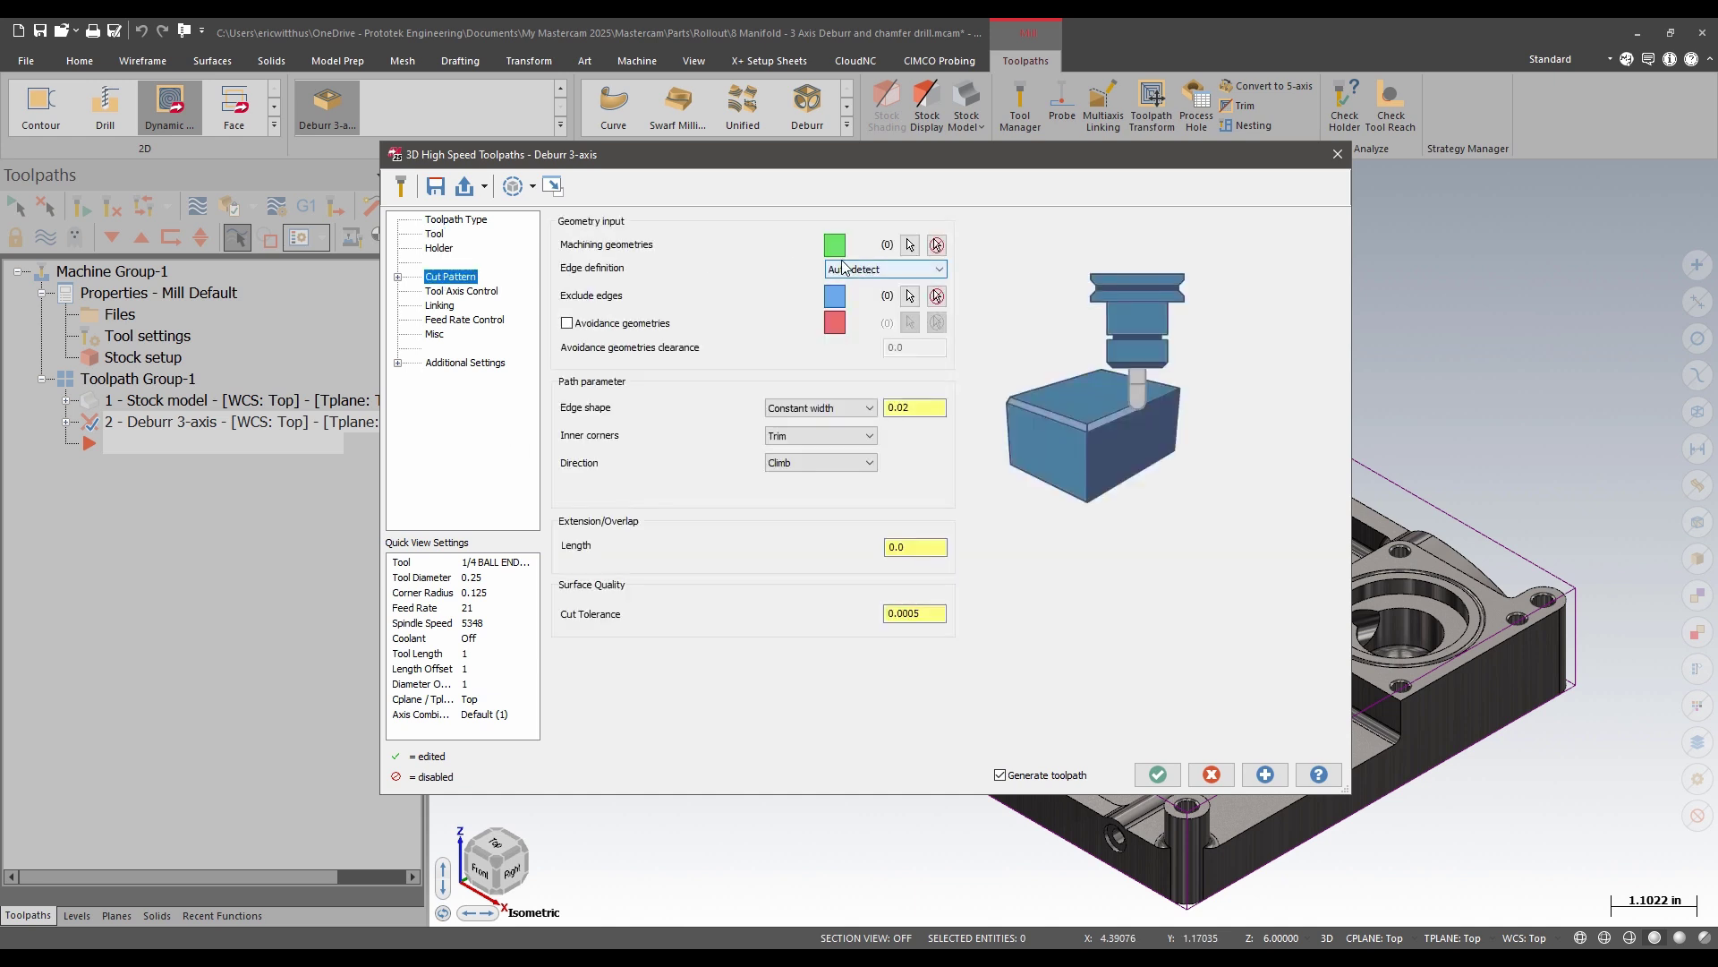
click(922, 249)
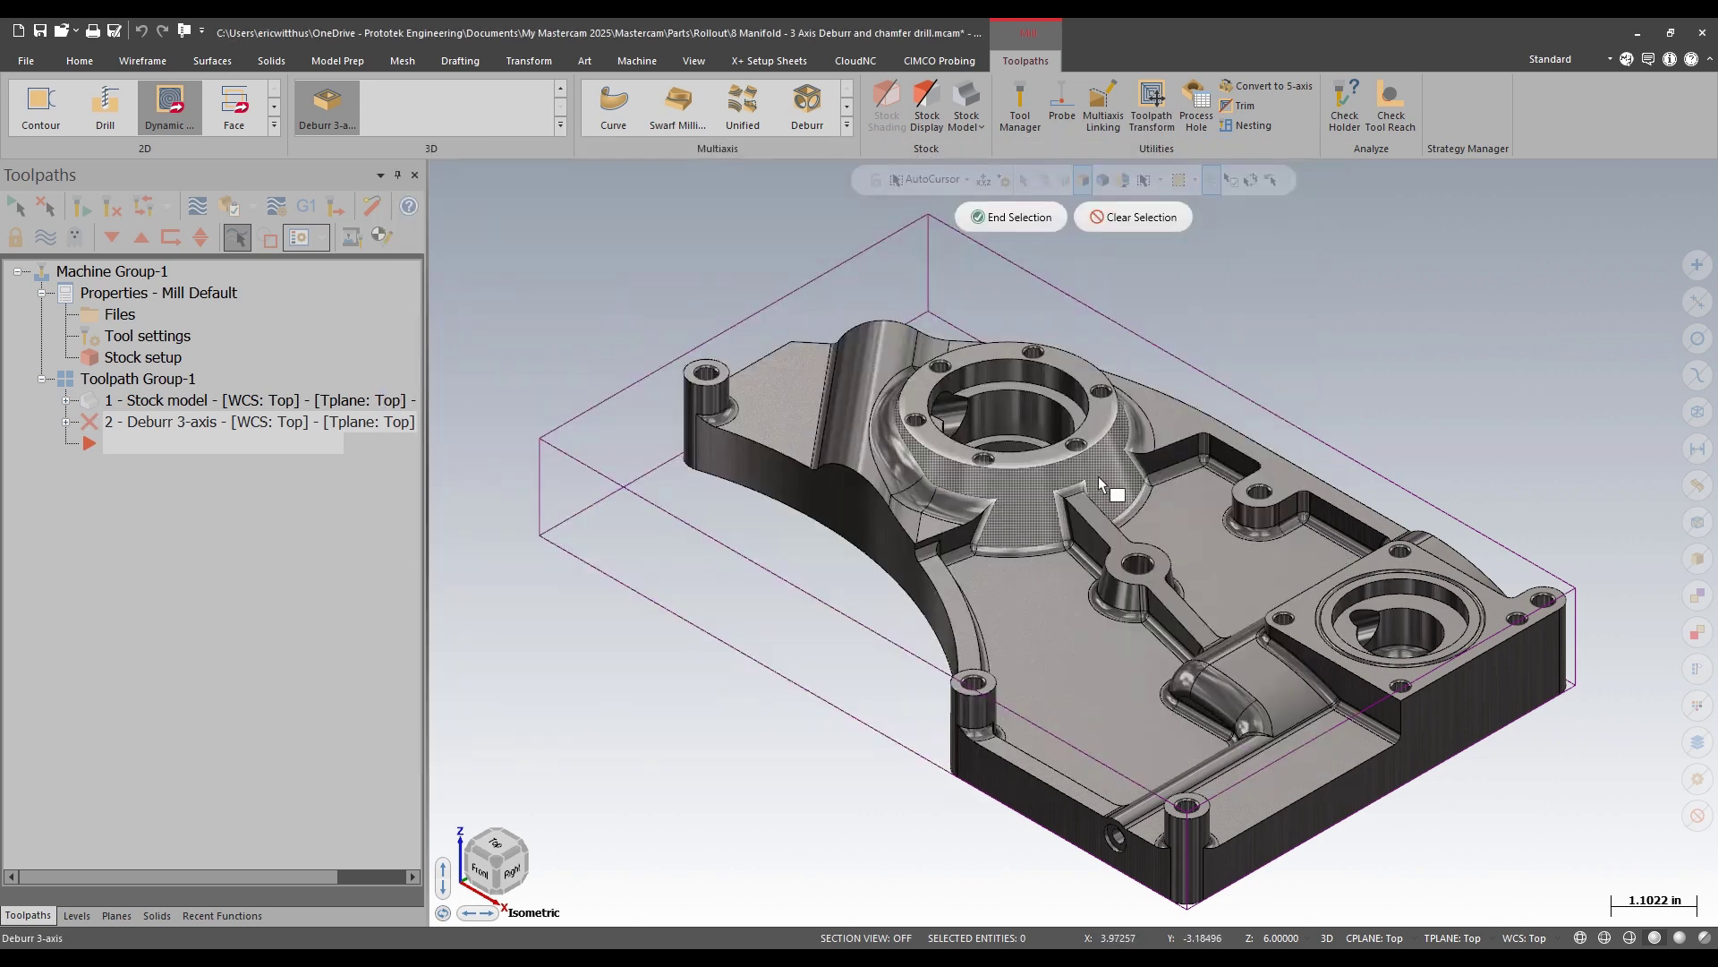
click(1092, 445)
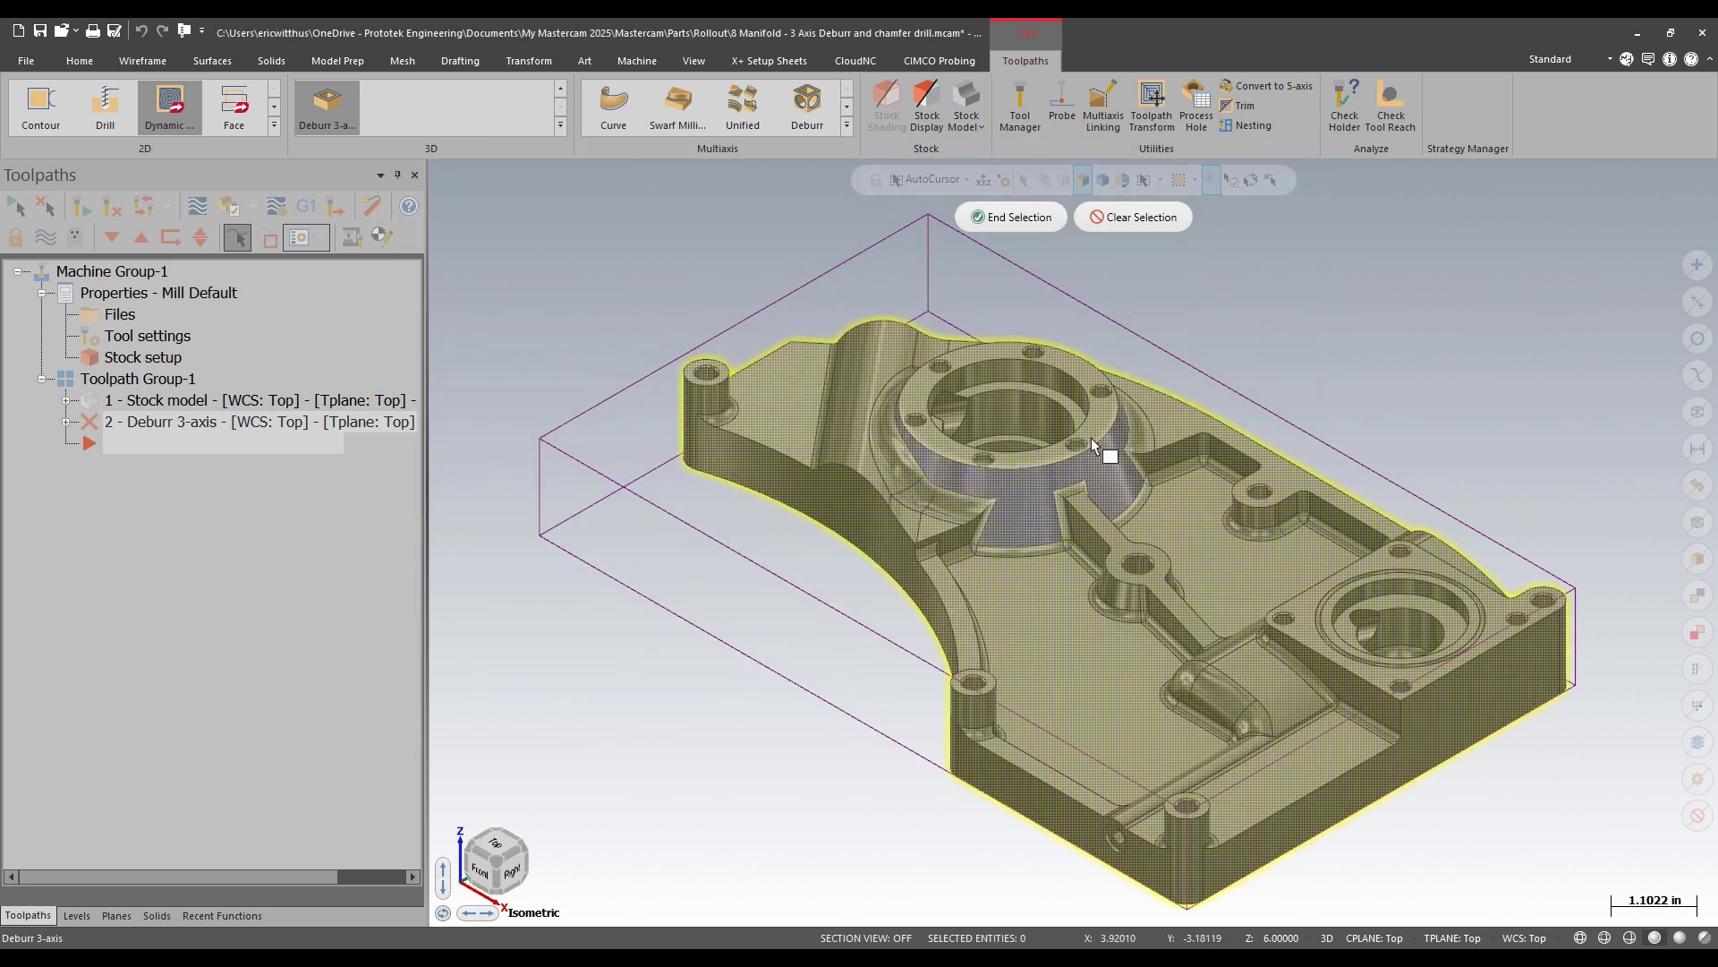
click(1020, 217)
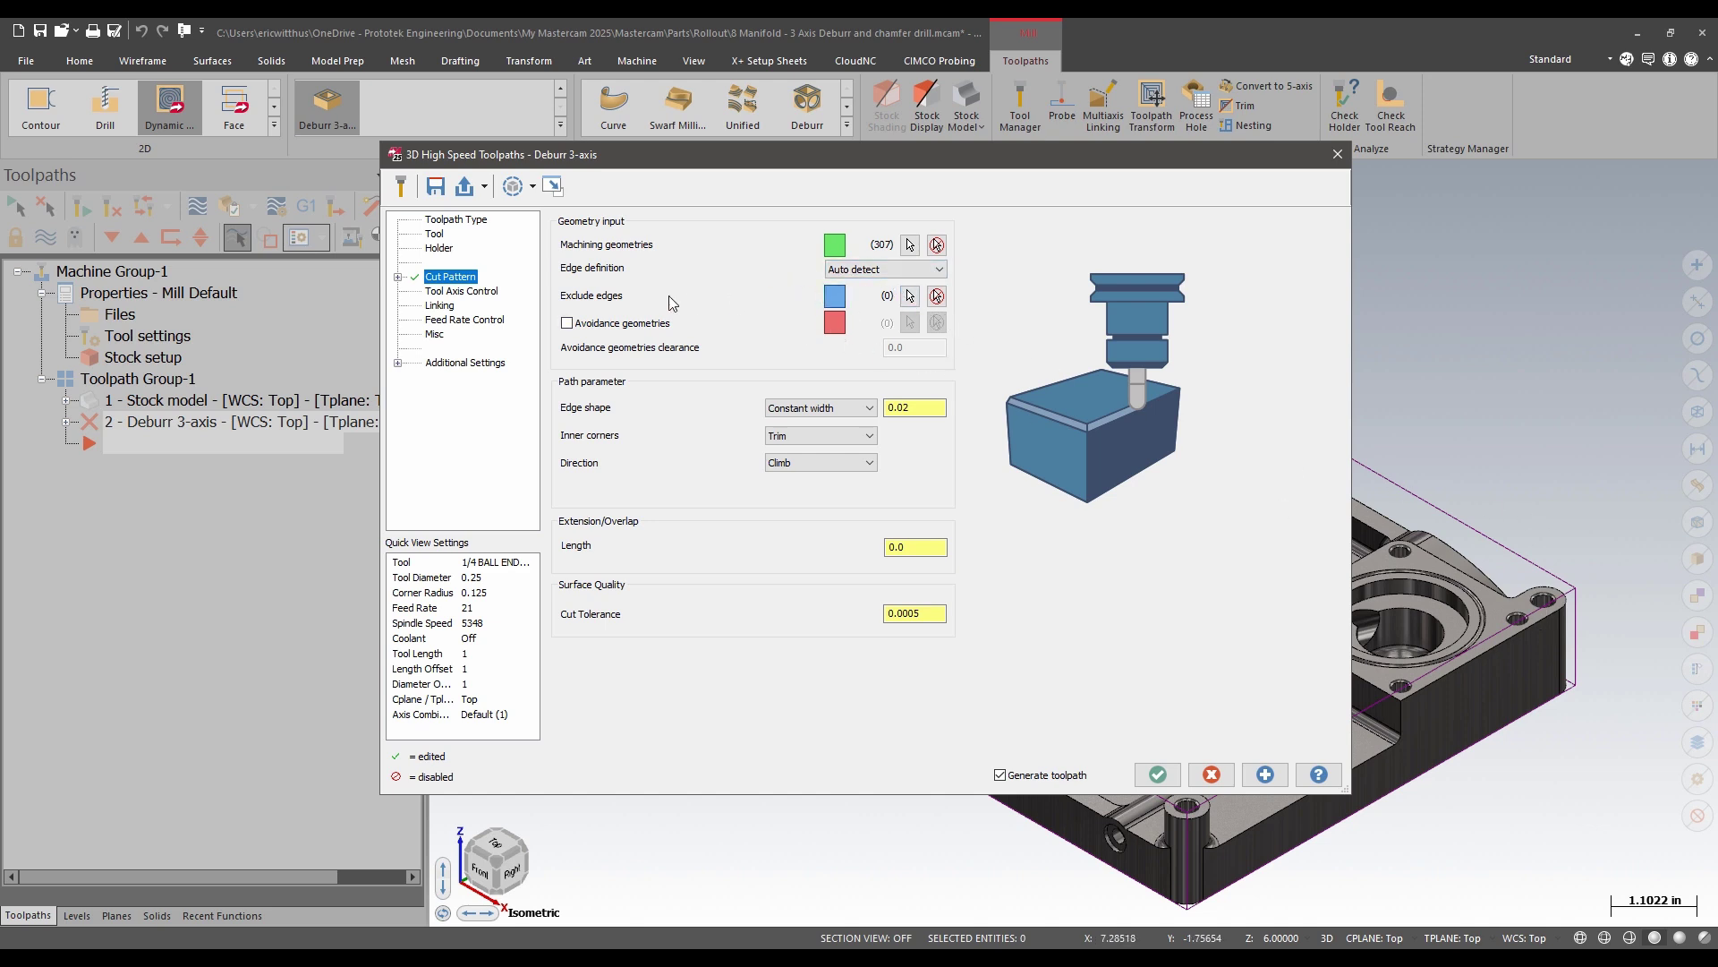
- Enable avoidance geometries and select the small bolt-hole faces on the corner posts, both bore flanges, the side boss and the centre rib
click(594, 324)
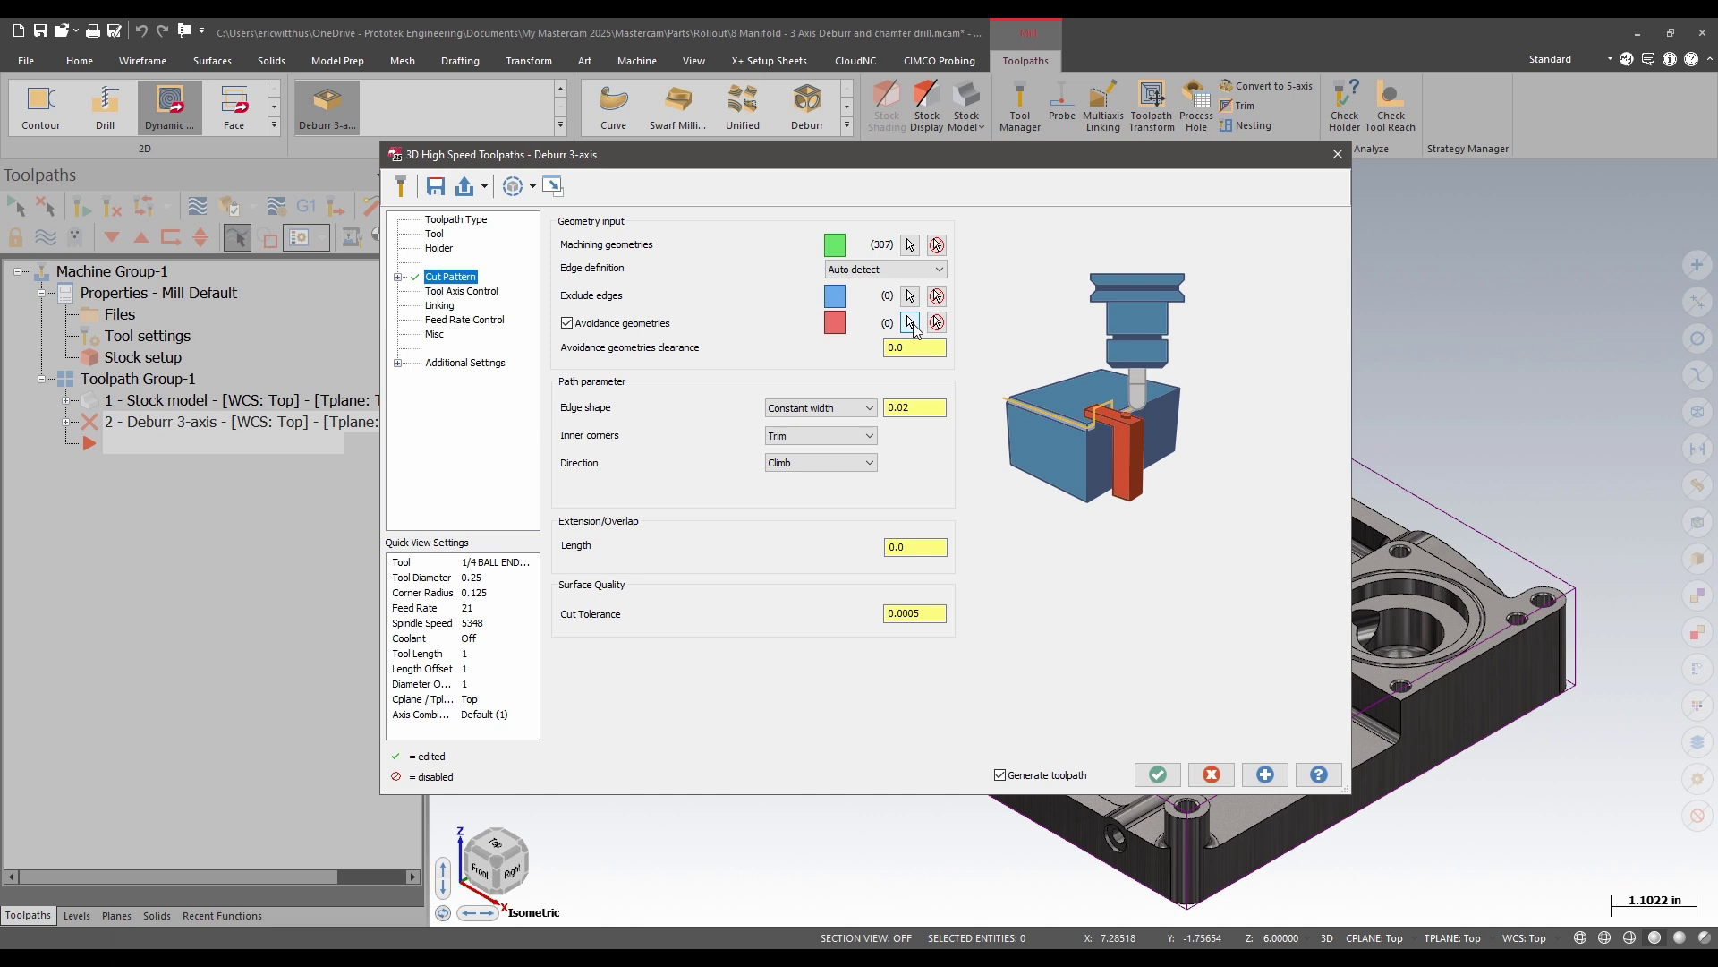
click(910, 323)
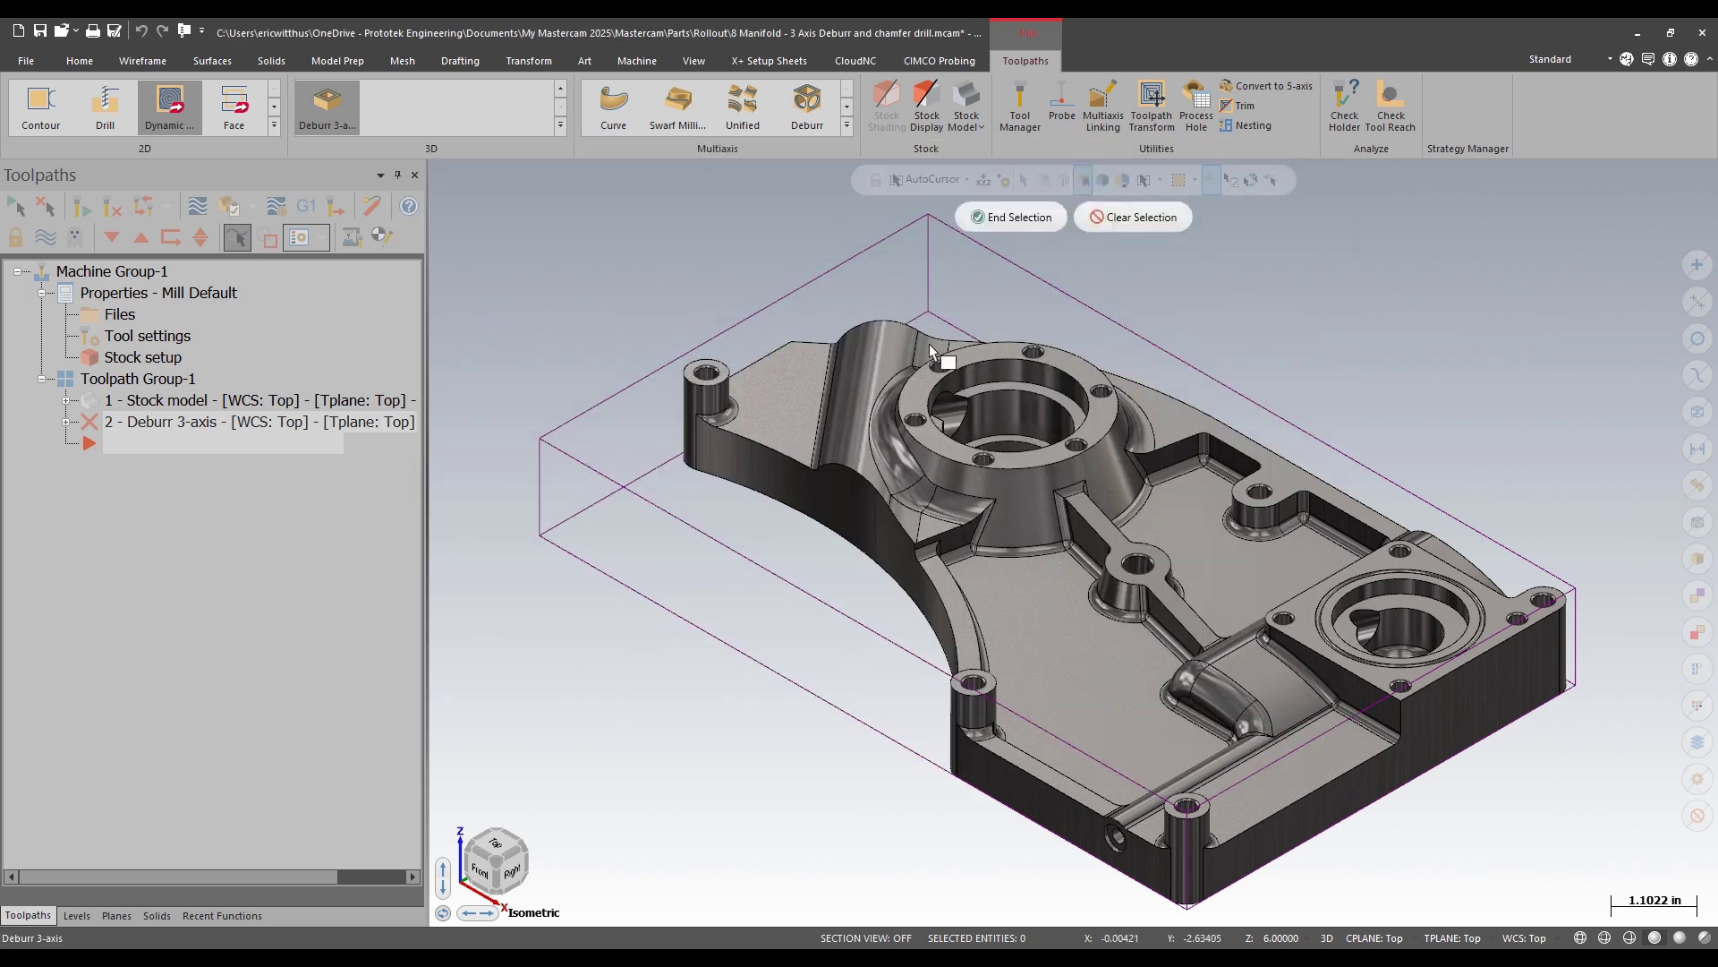
click(706, 377)
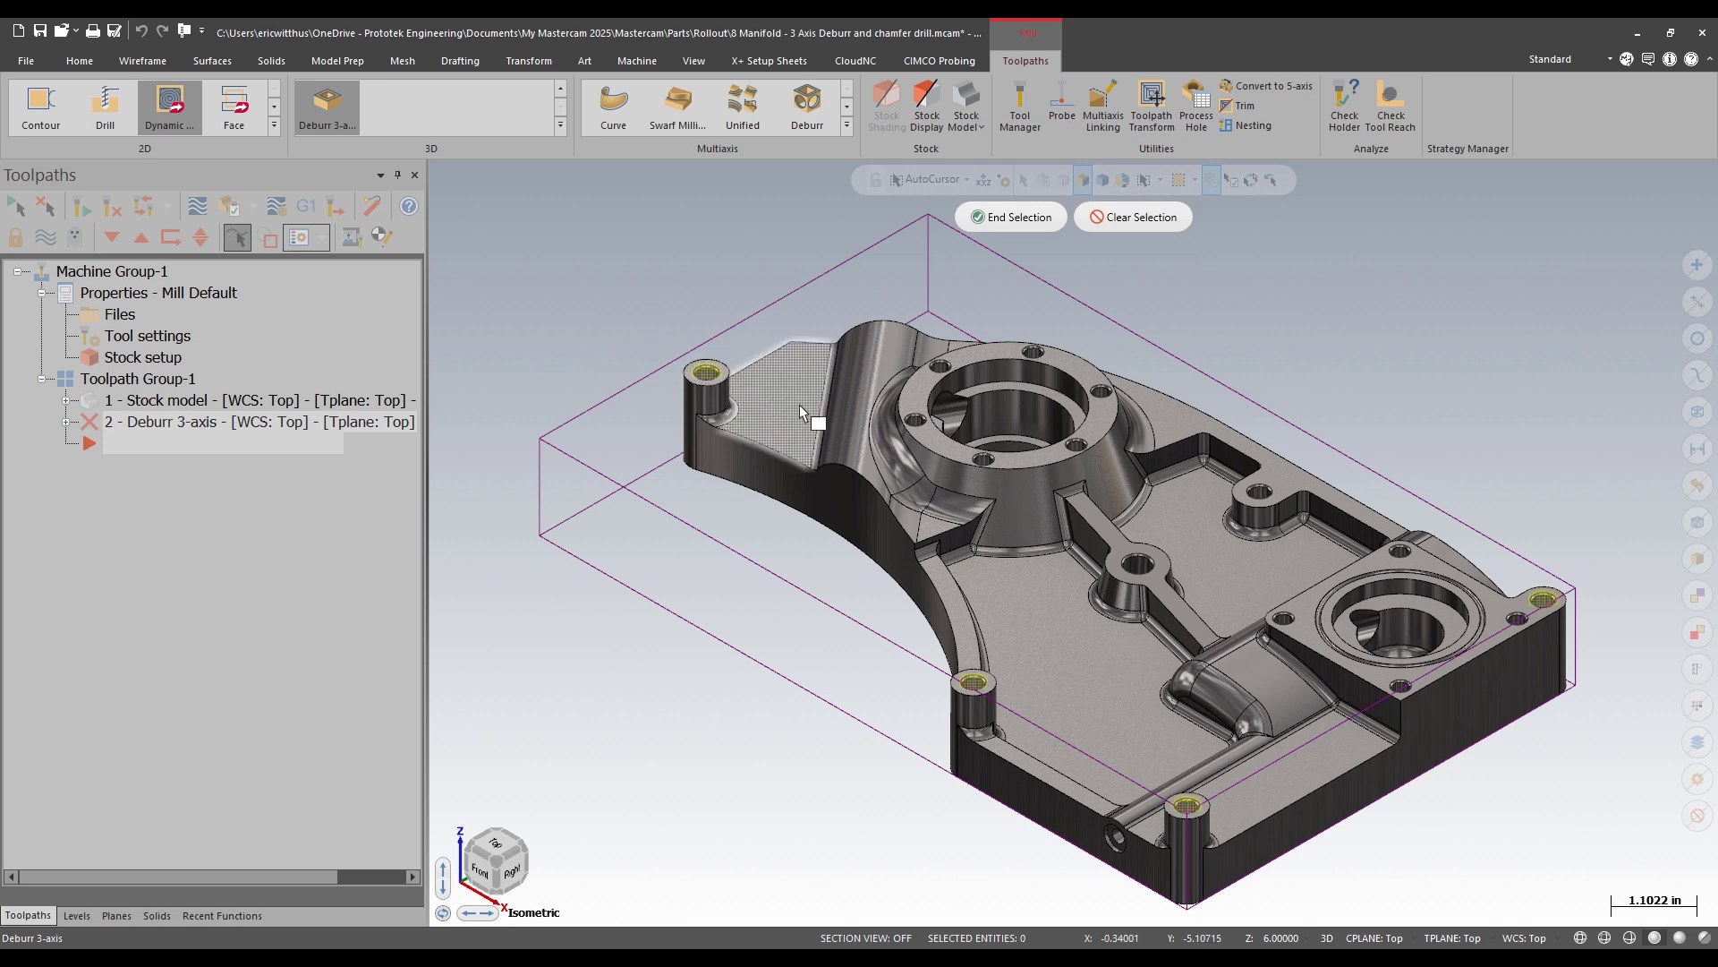
click(943, 370)
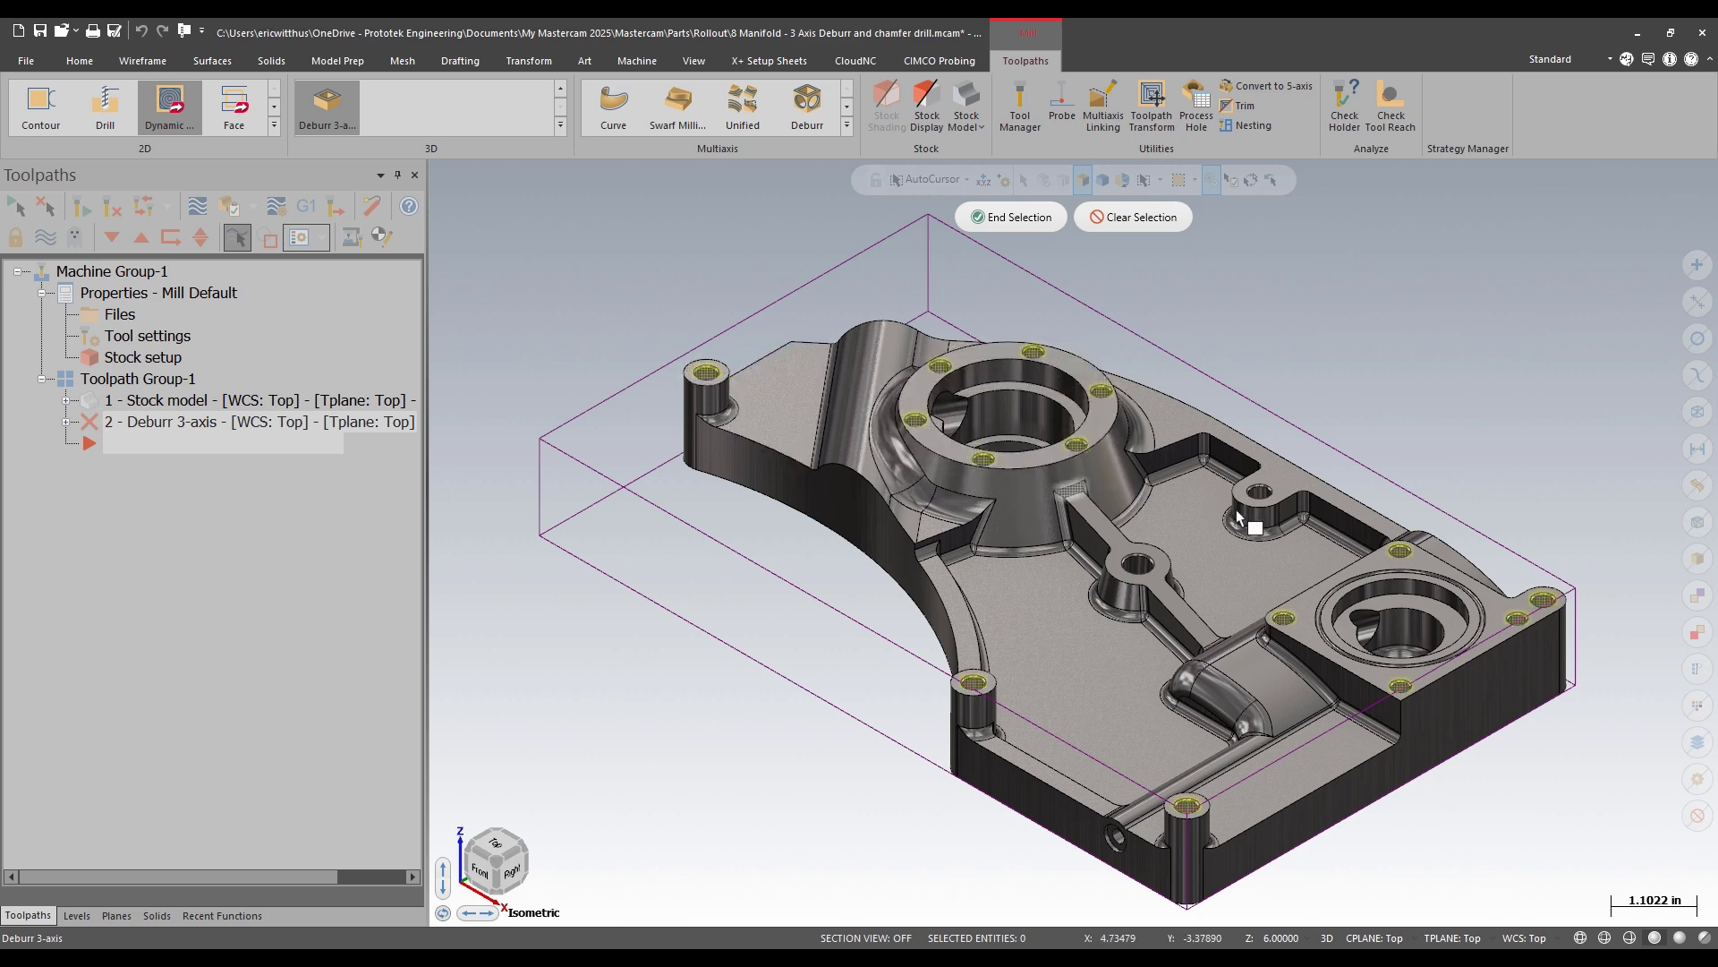
click(1262, 494)
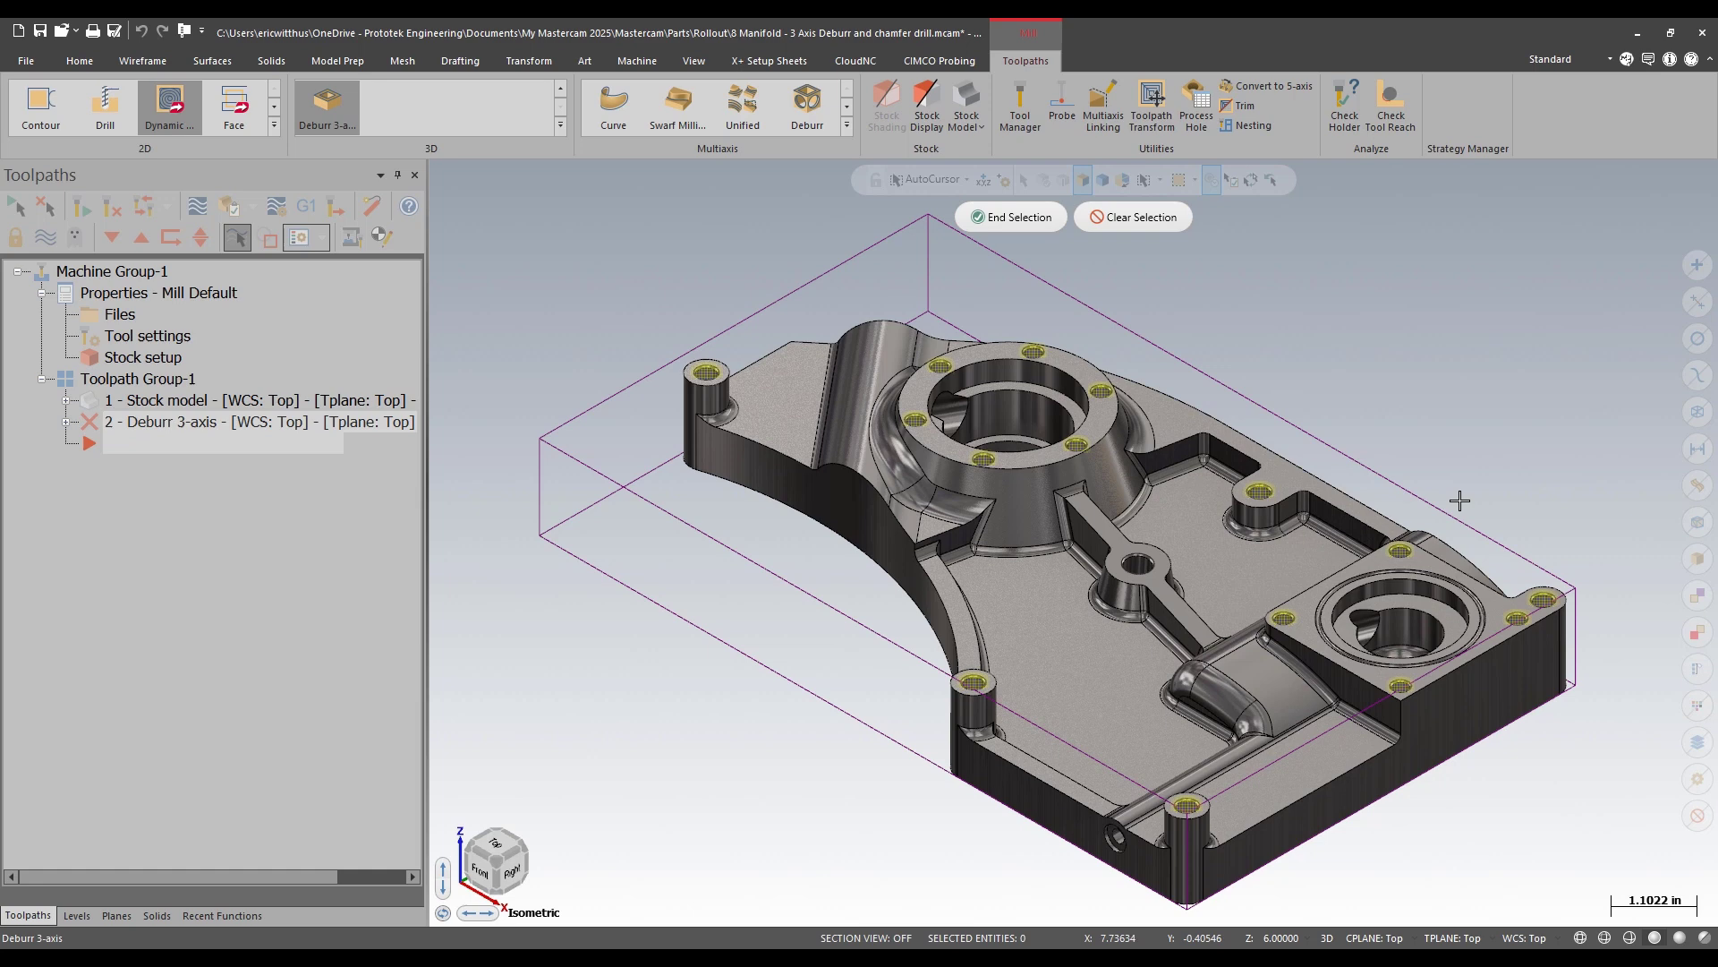
click(1131, 562)
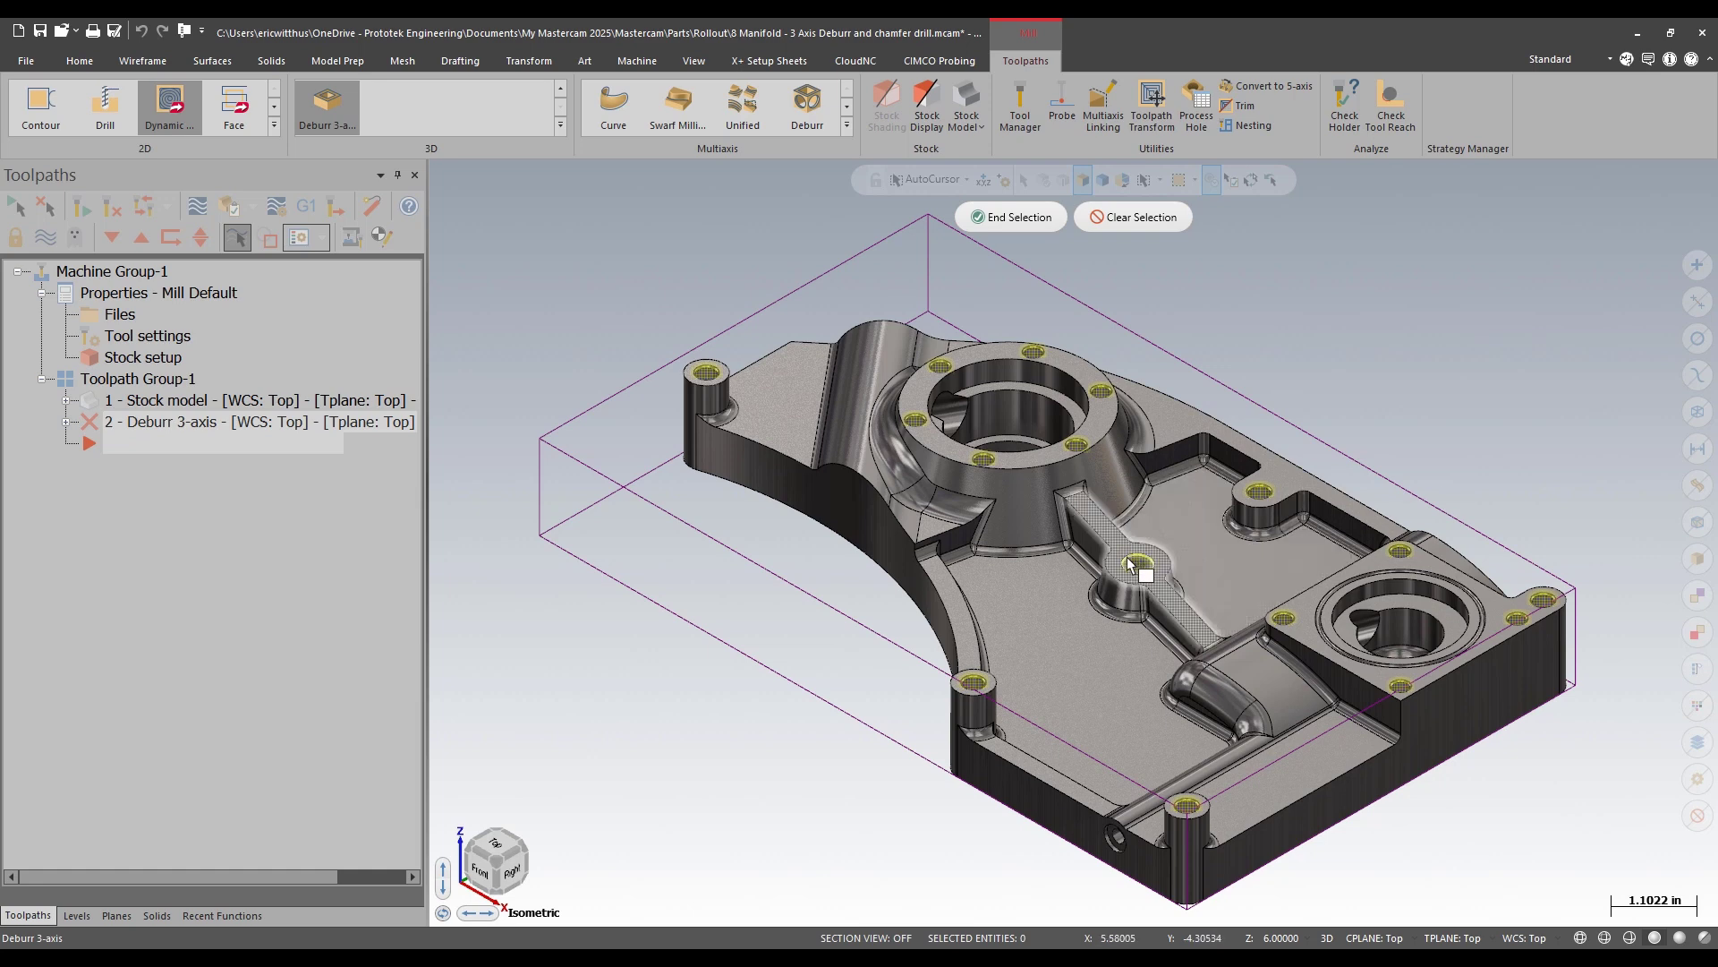
click(1011, 217)
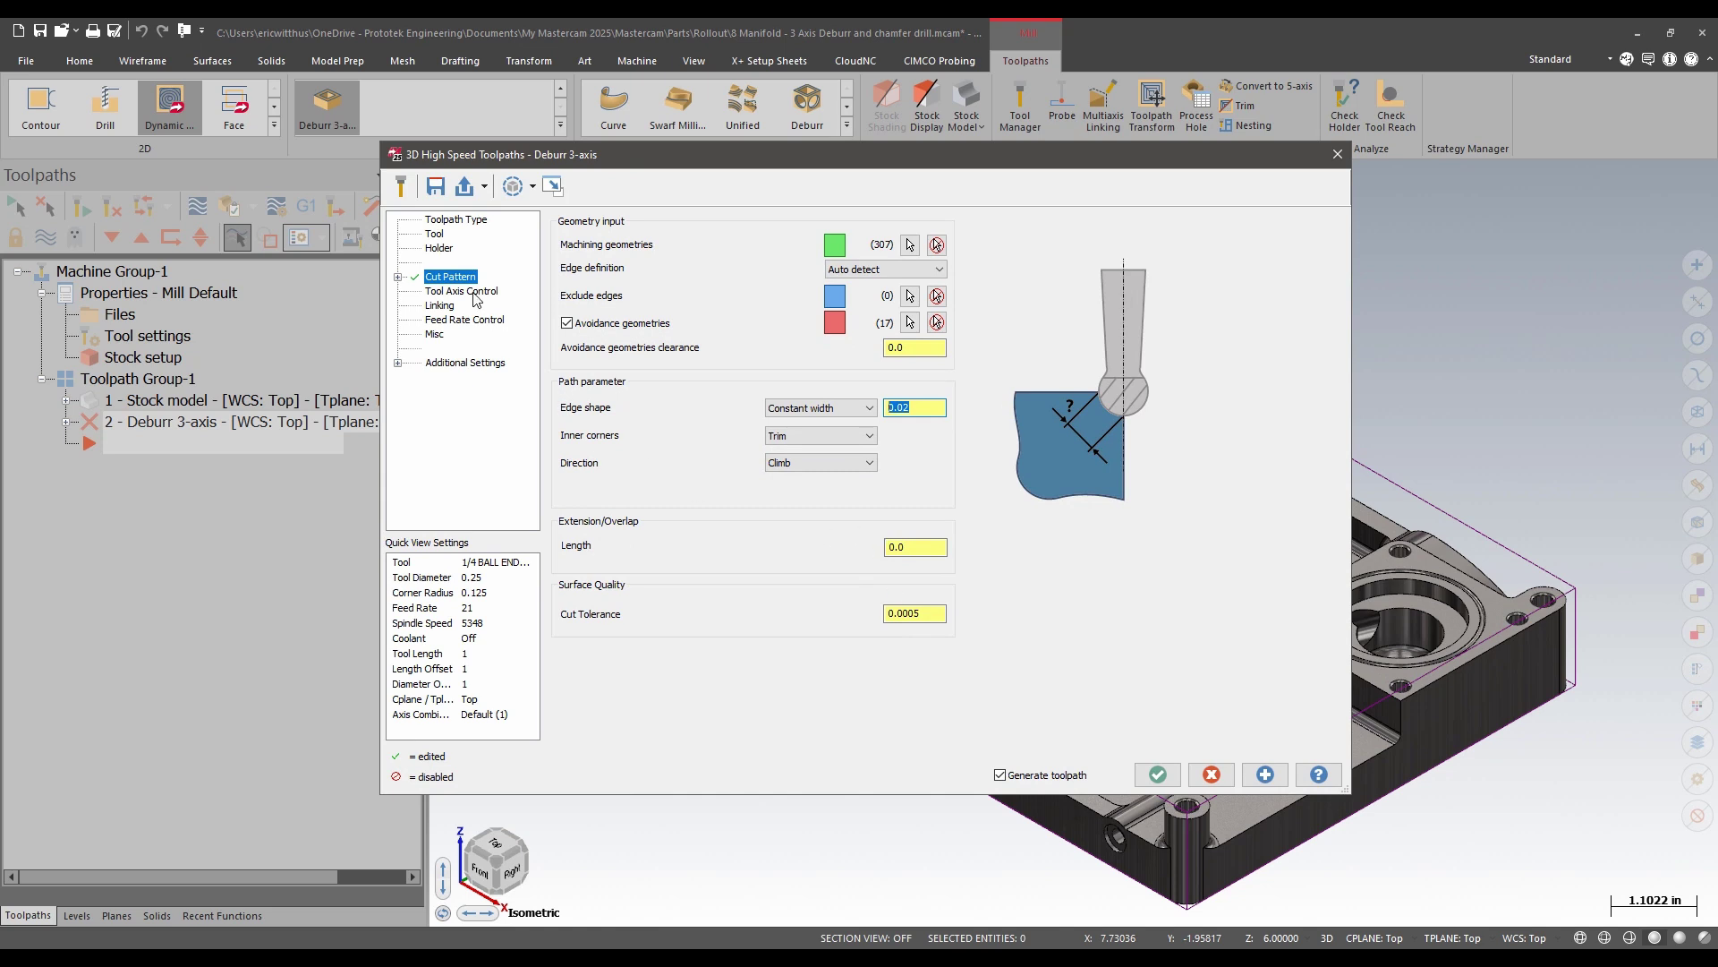
- Keep 3 axis machining with Tplane Z-axis direction, check the linking parameters and generate the deburr toolpath
click(475, 292)
click(824, 249)
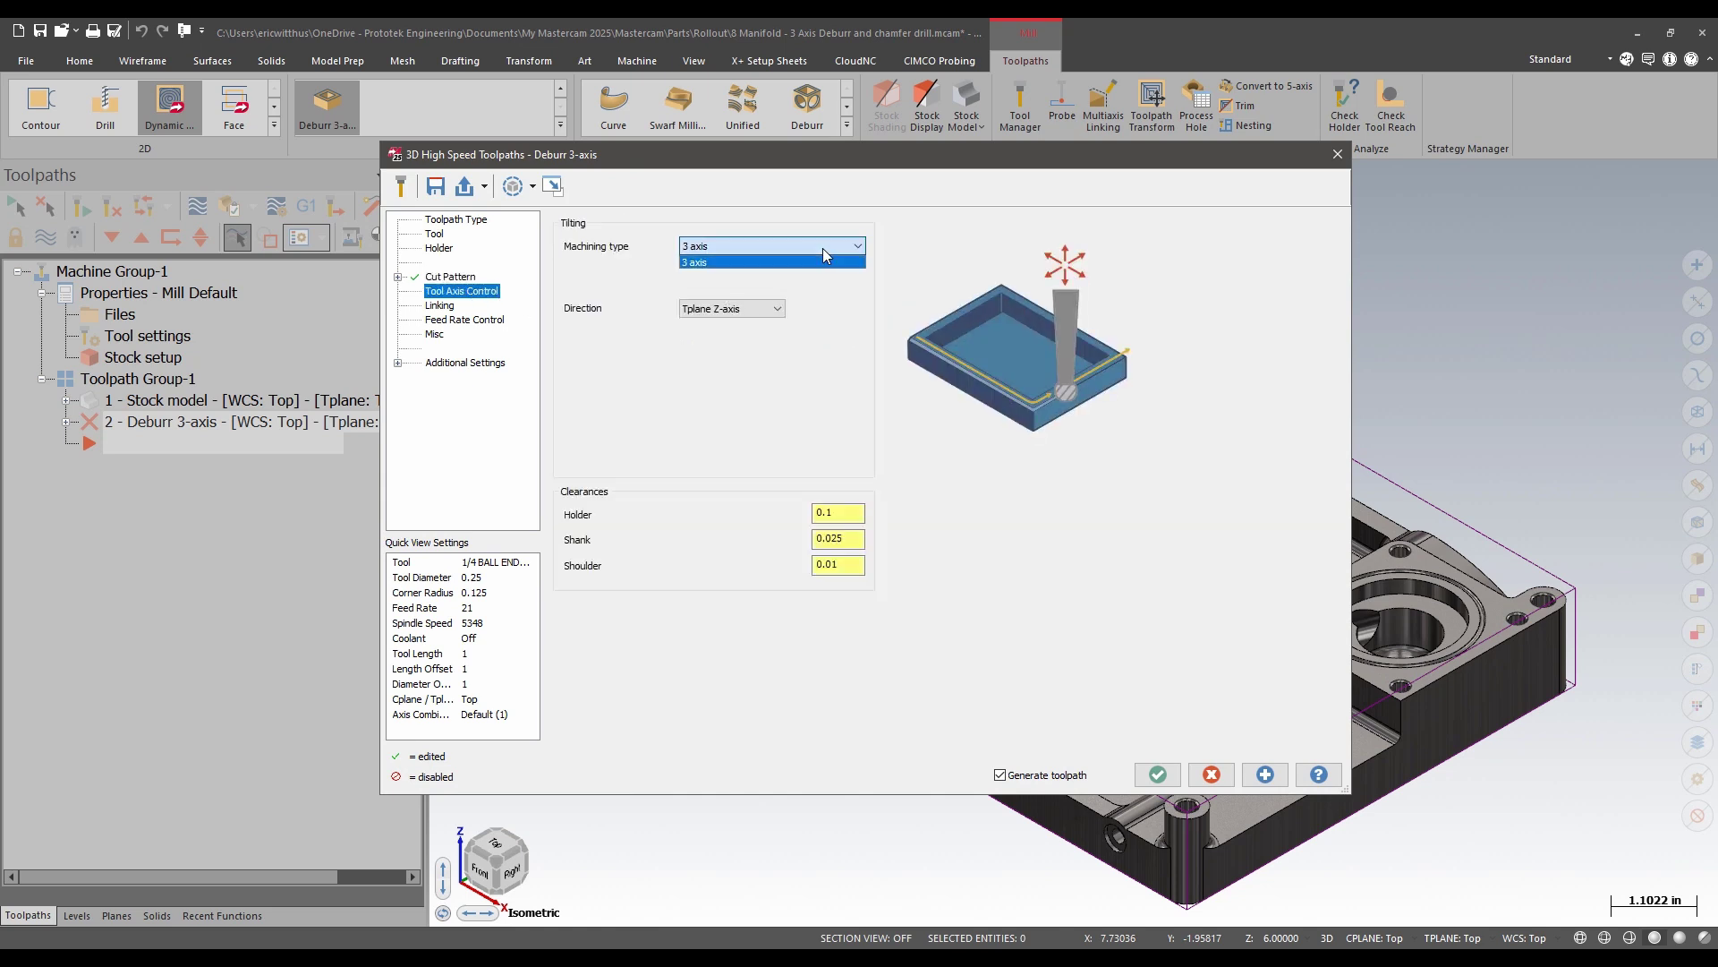
click(838, 340)
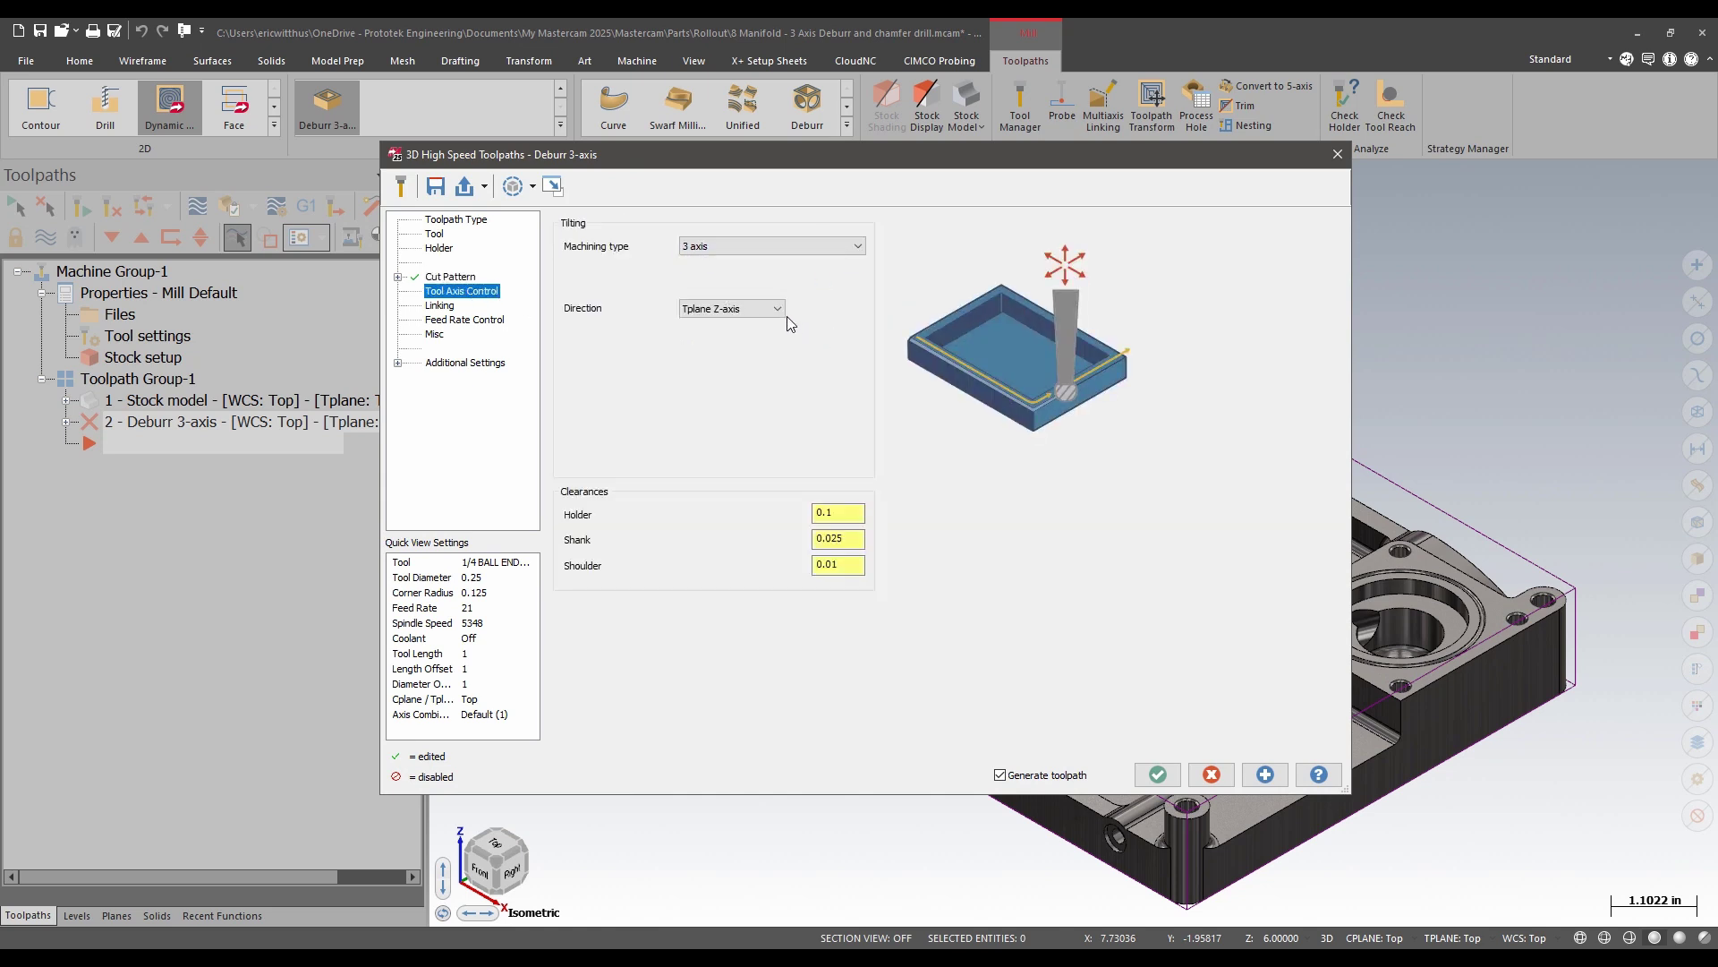
key(Down)
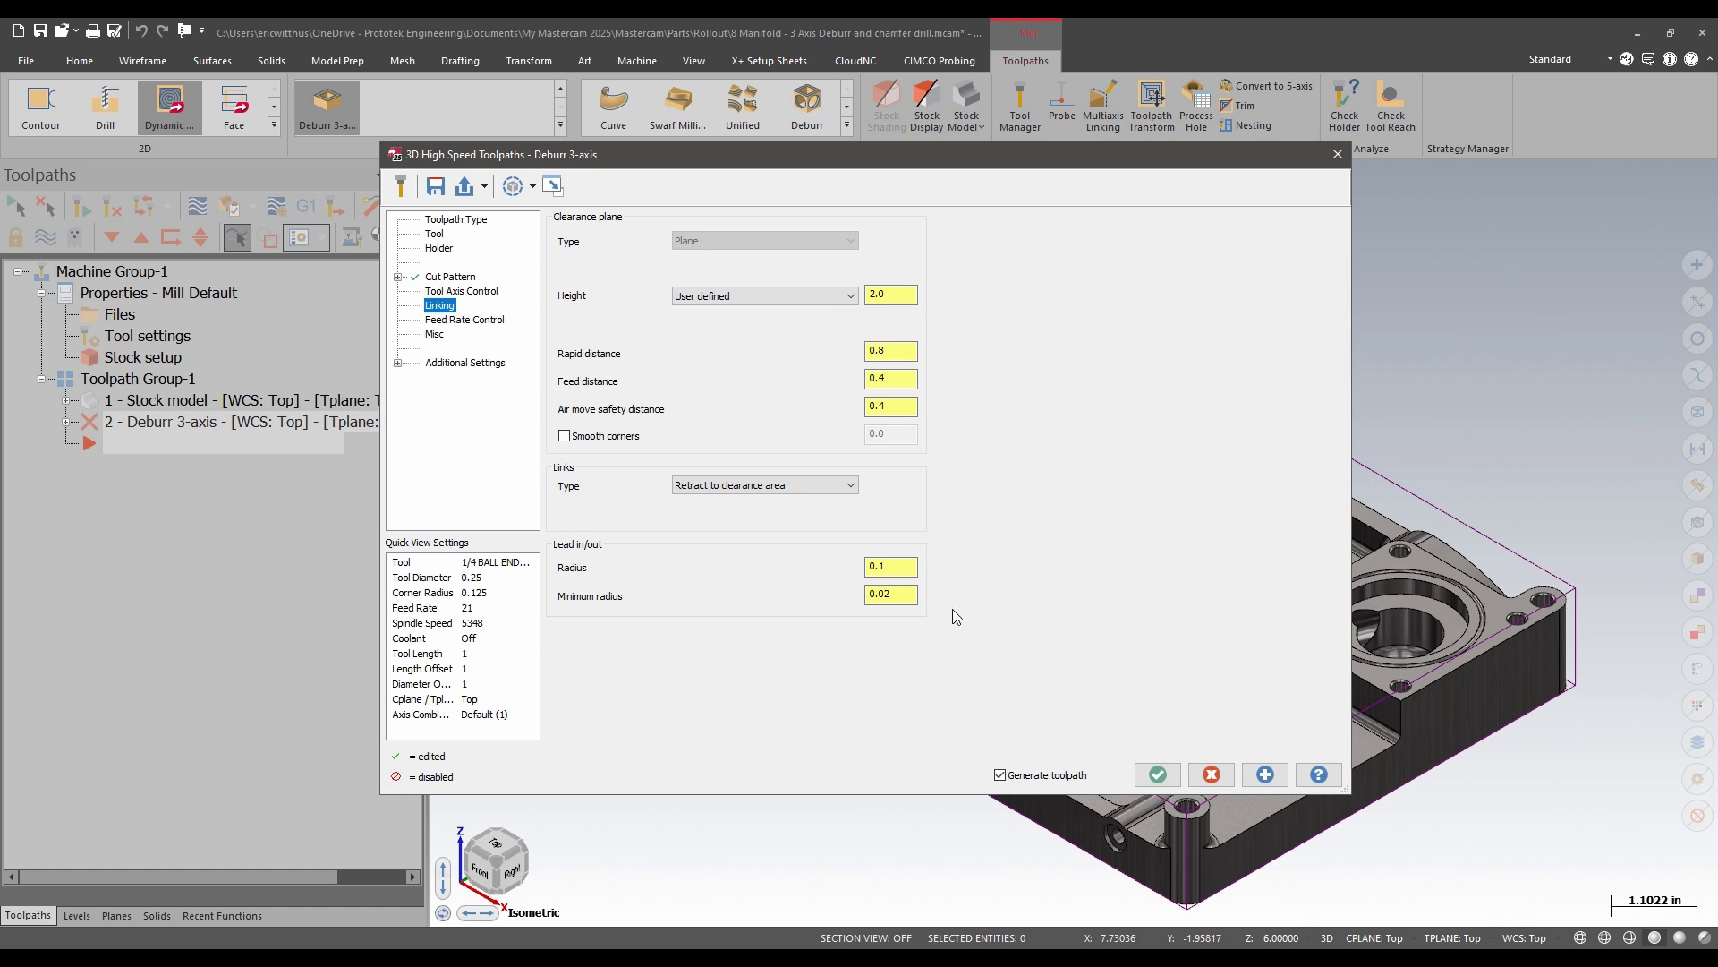
click(1158, 774)
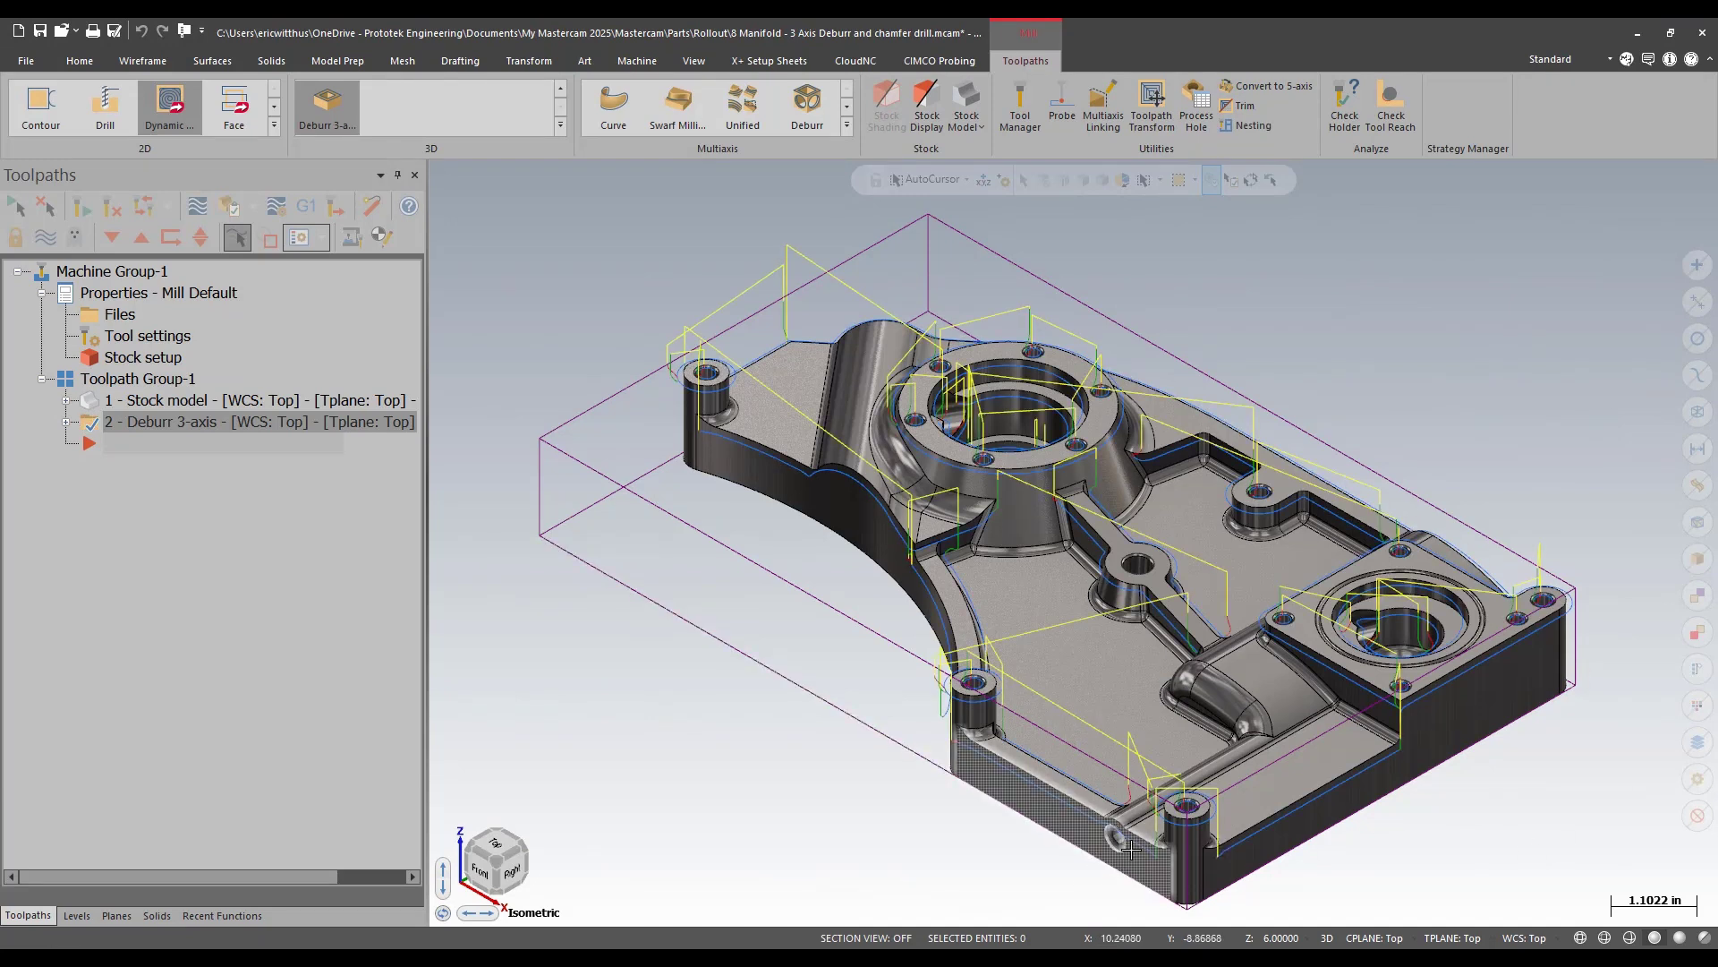
- Verify the whole toolpath group by simulating to the end, inspect the deburred edges up close and close the simulator
click(139, 379)
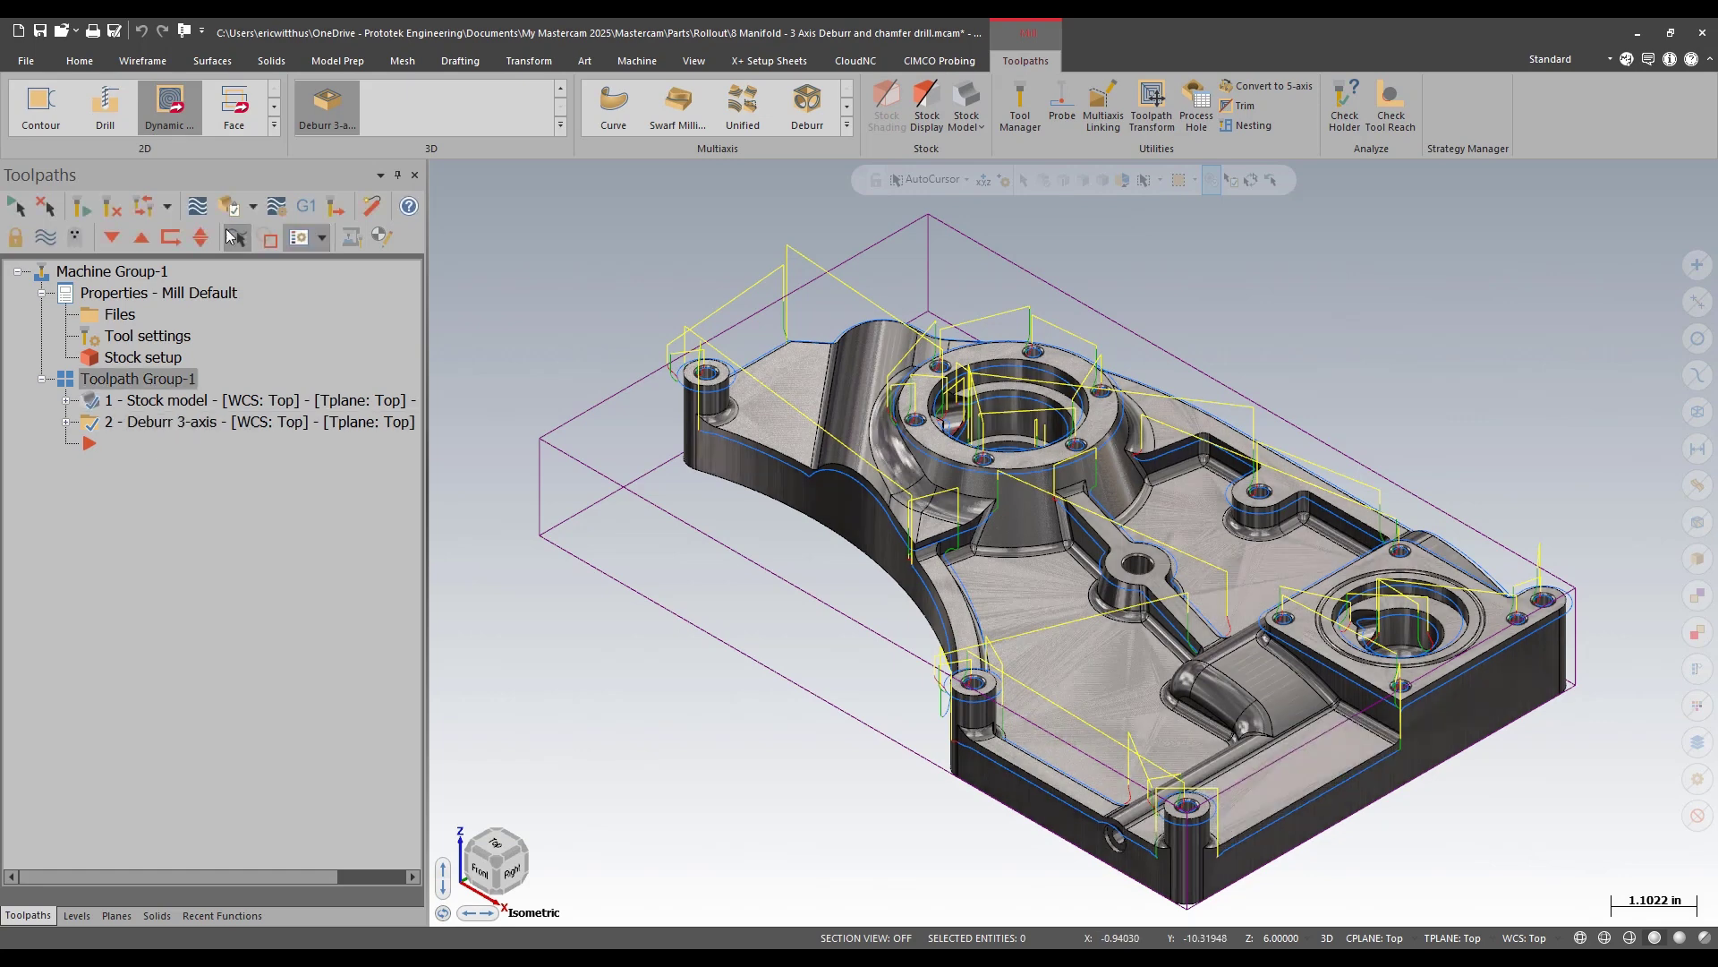
click(238, 208)
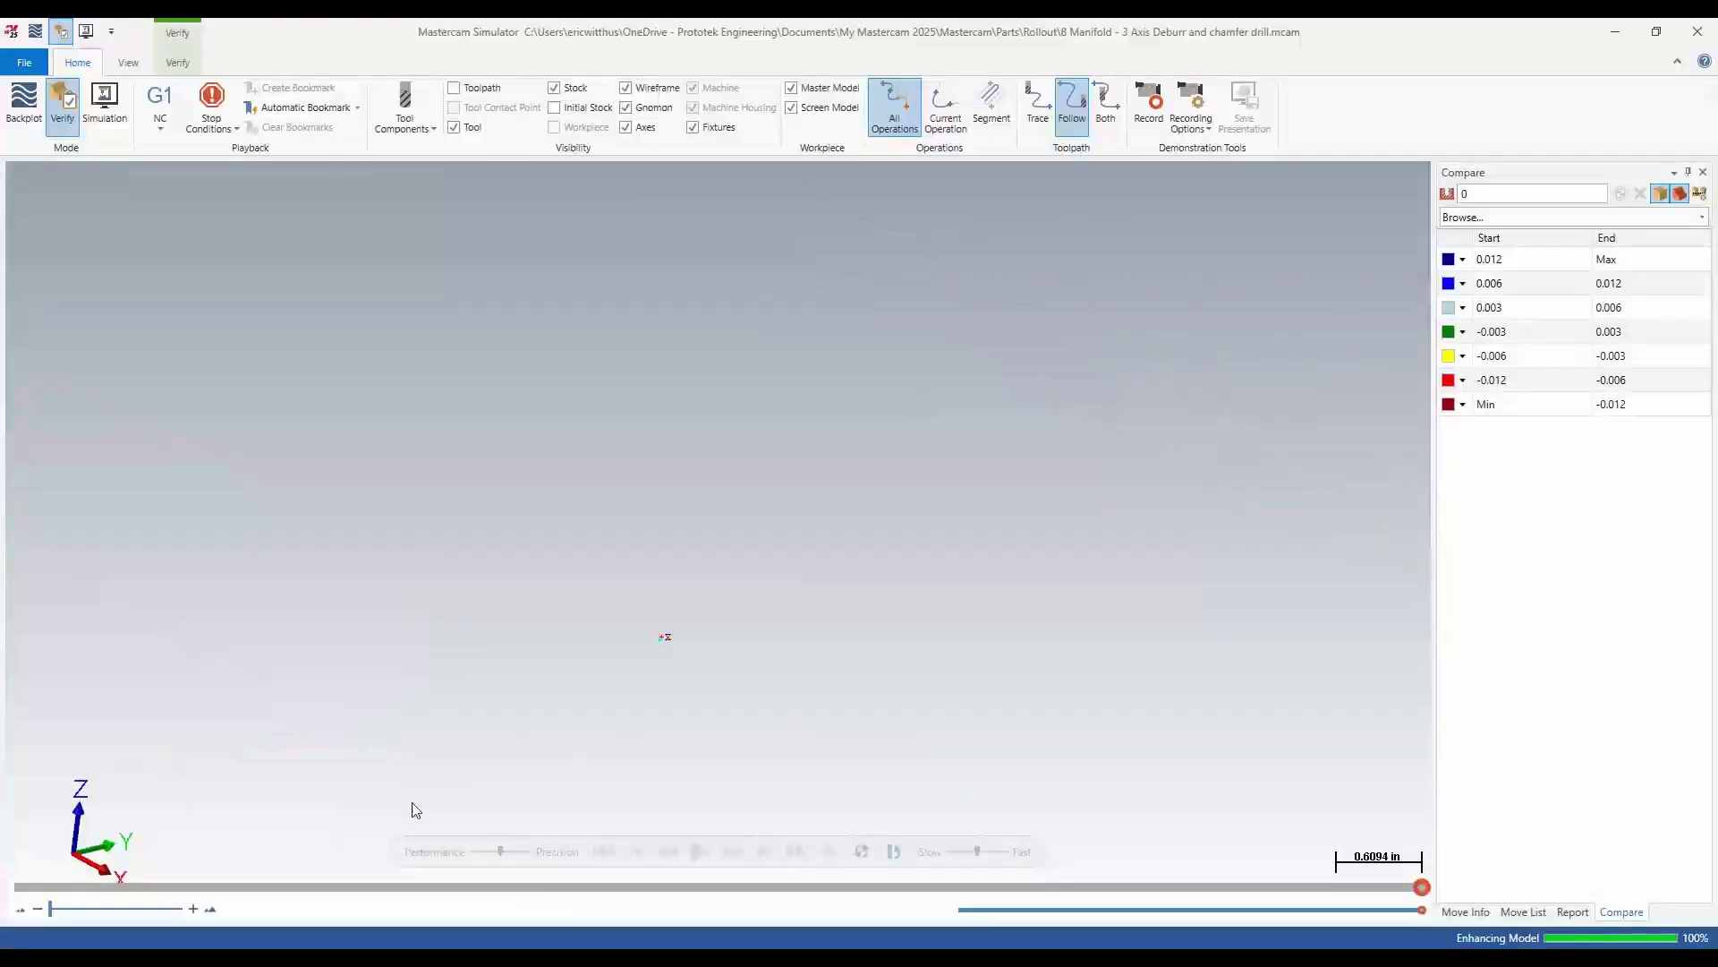
click(804, 852)
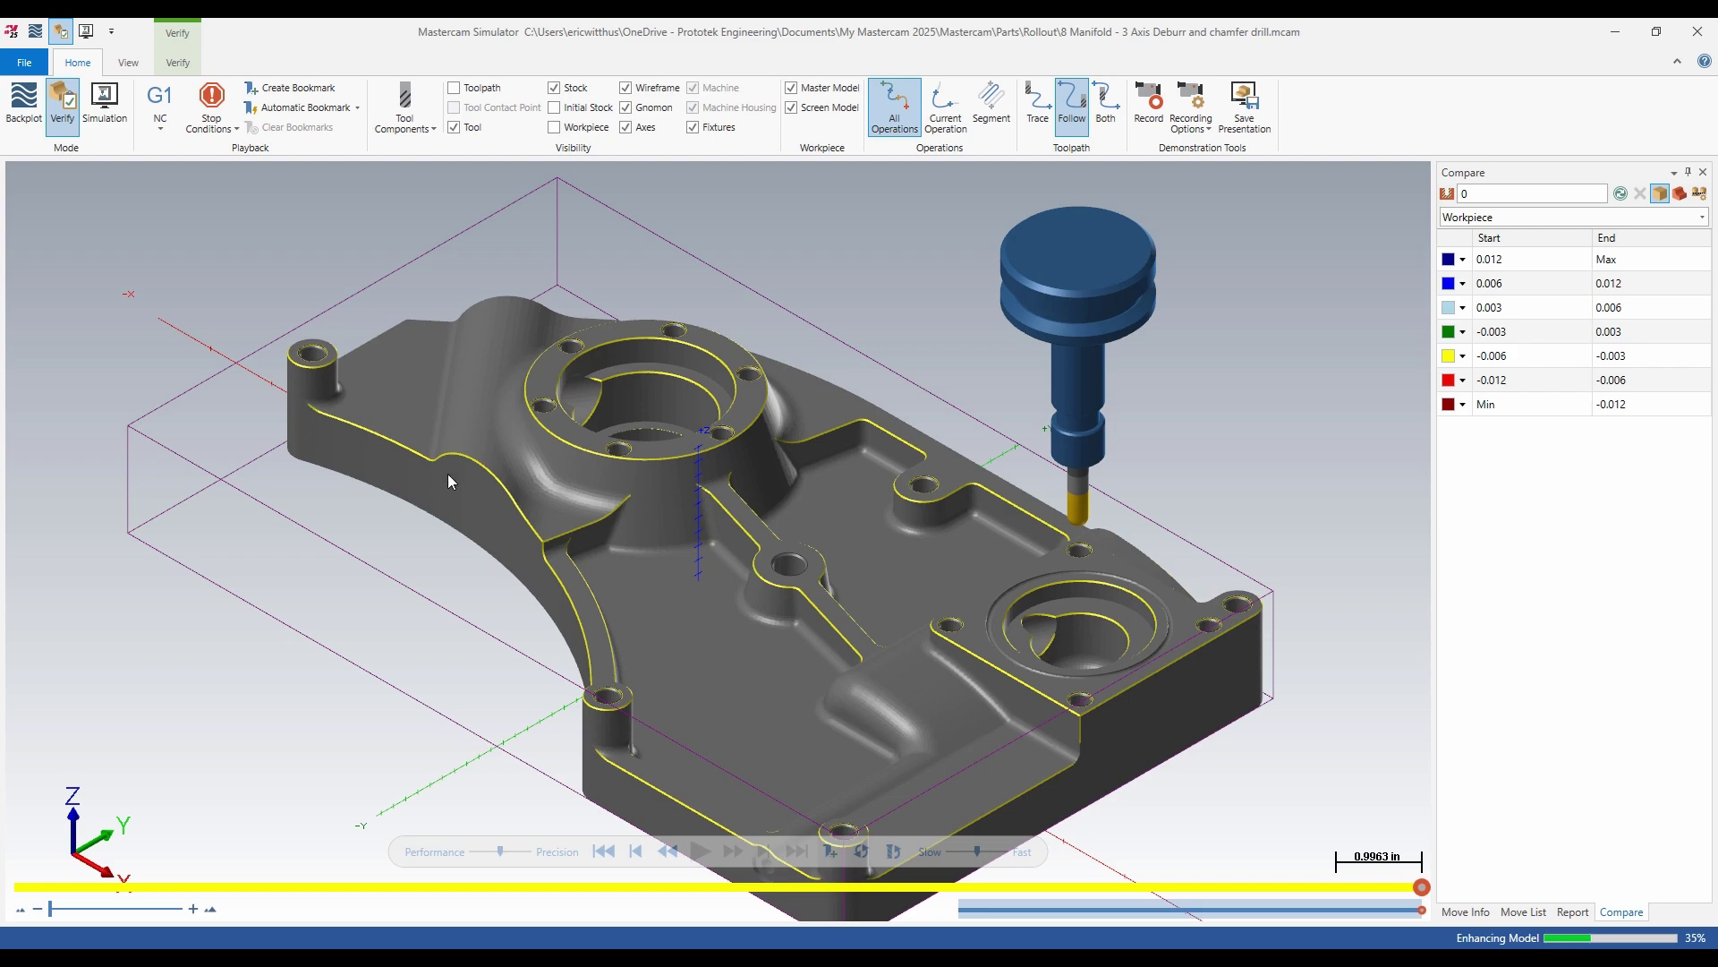
scroll(448, 474, up, 5)
middle_drag(421, 469, 415, 511)
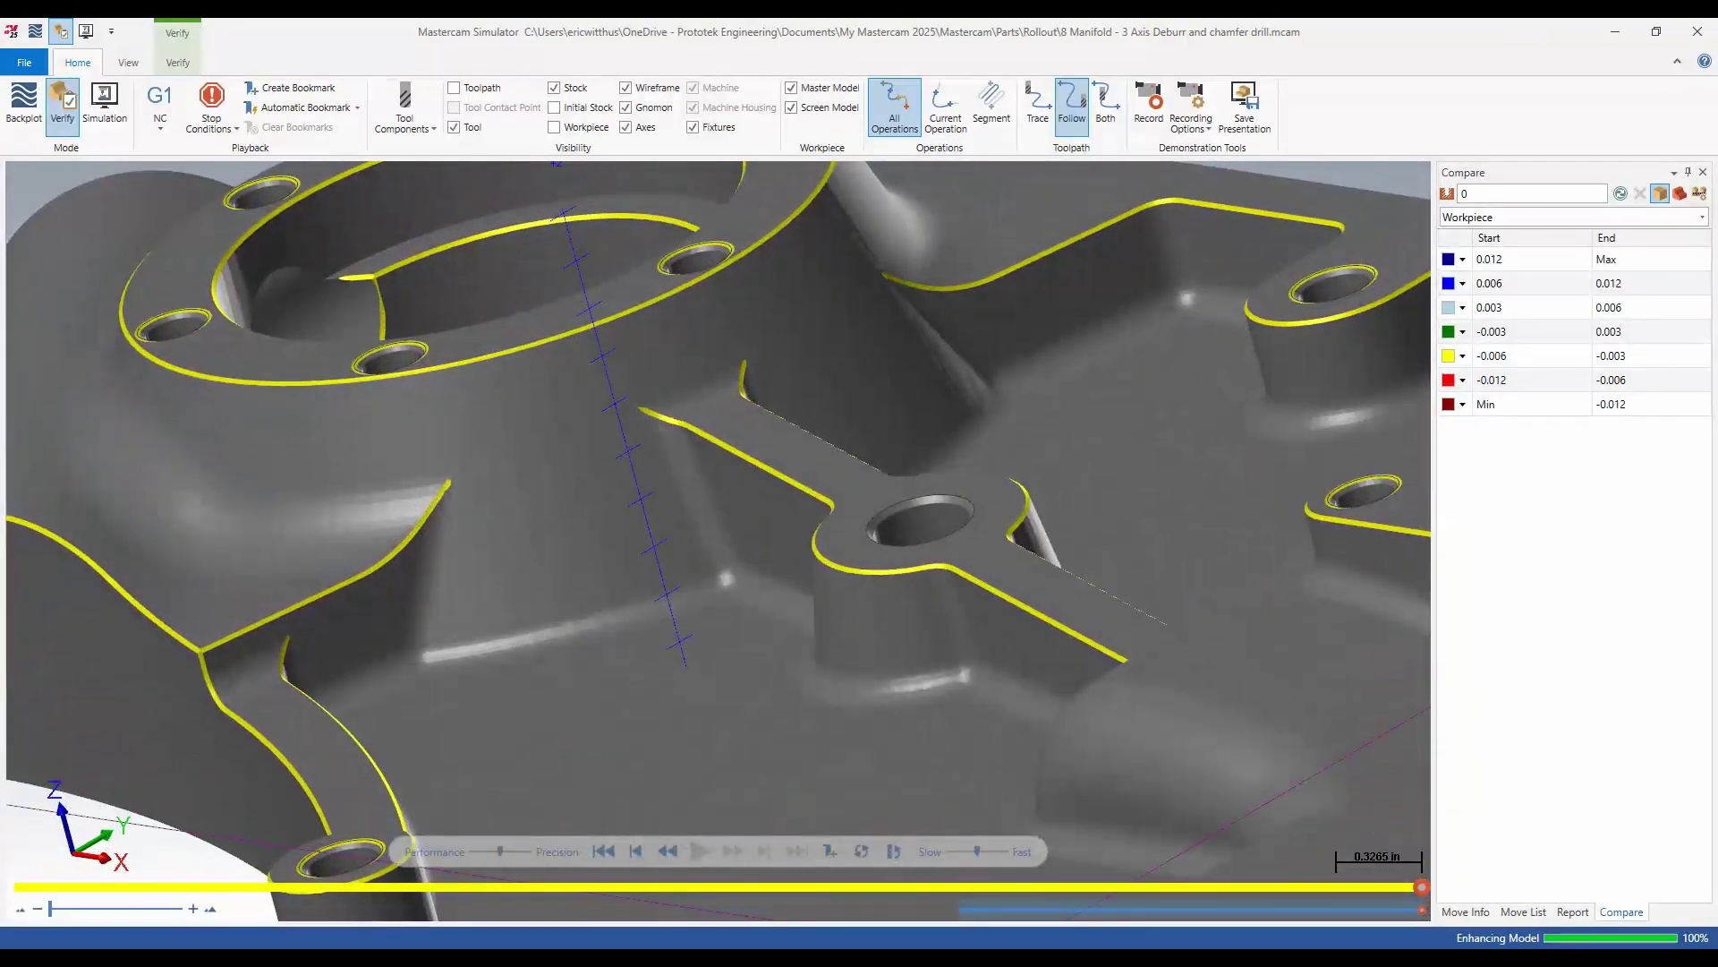
click(1698, 31)
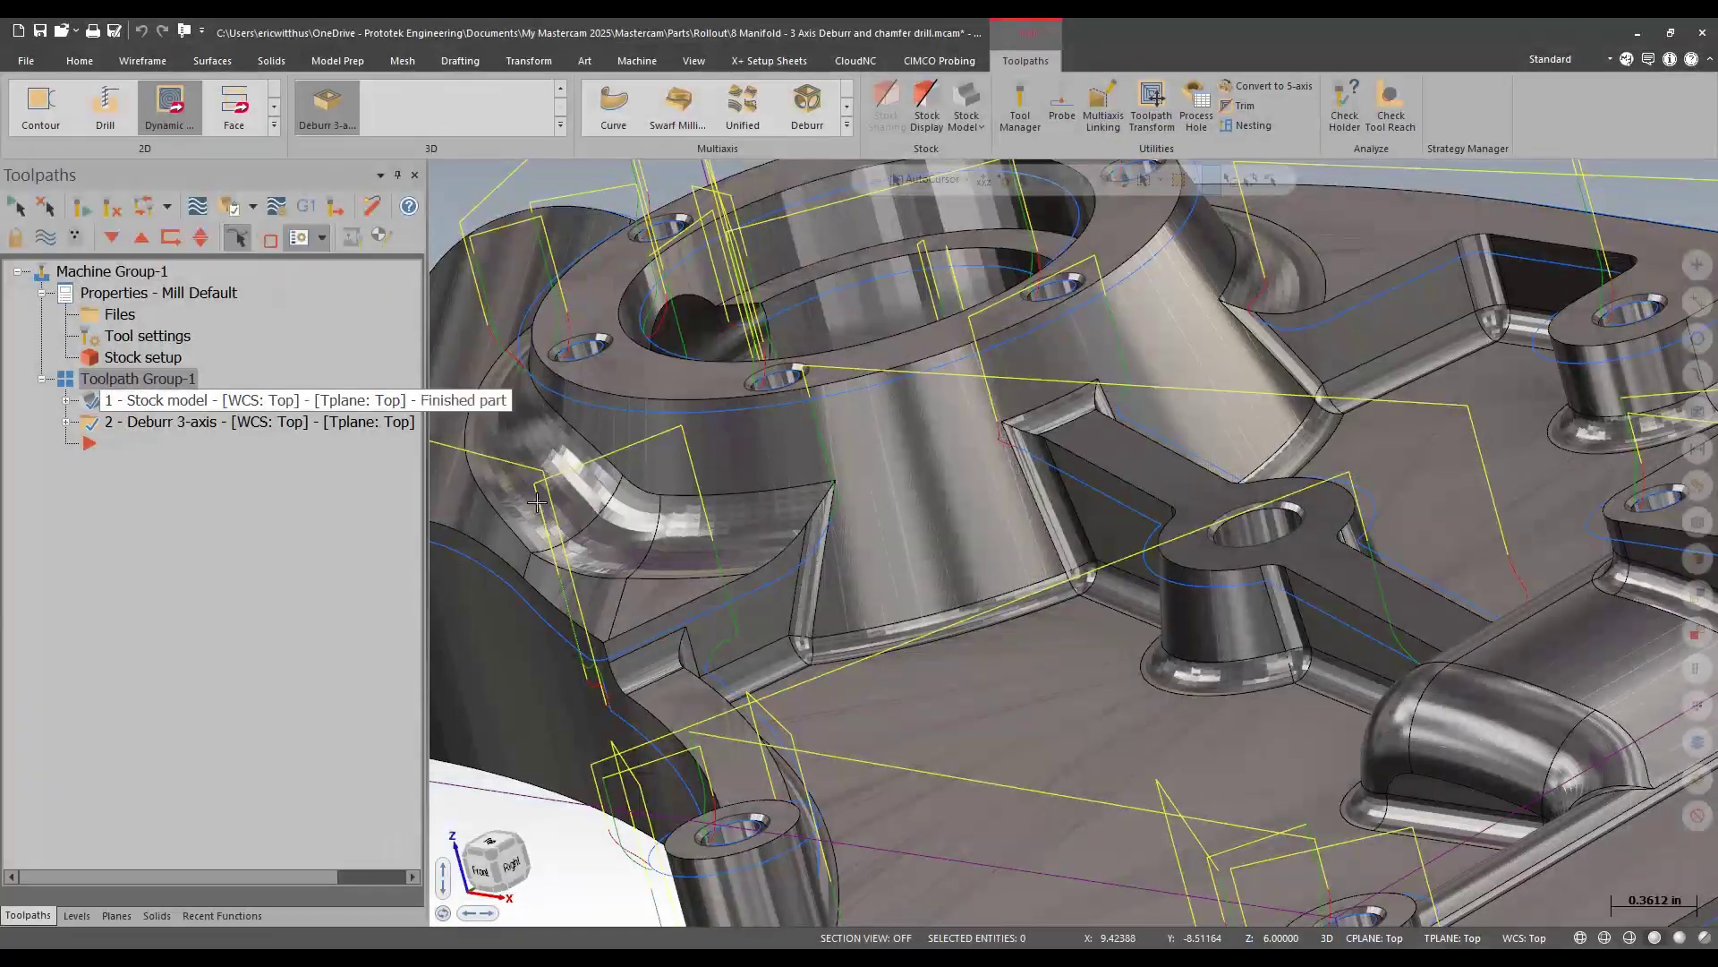
- Edit the Deburr 3-axis operation to use the 0.25 Lollipop Cutter, check its holder and regenerate the toolpath
right_click(1045, 412)
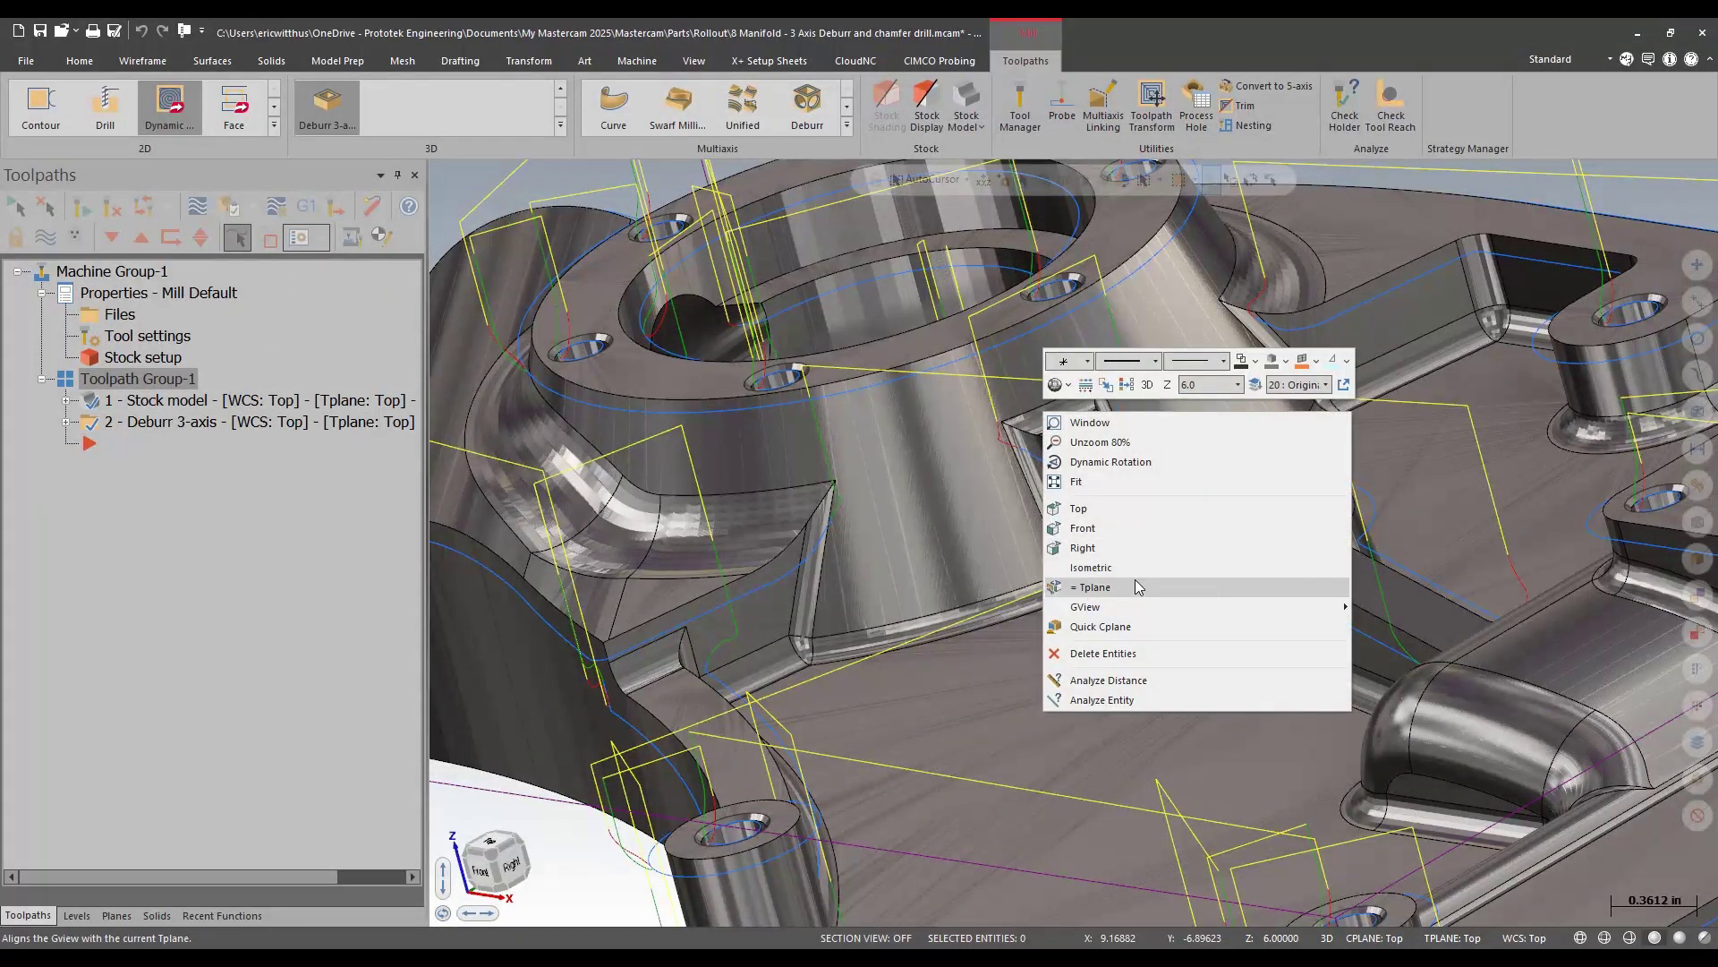
click(1140, 572)
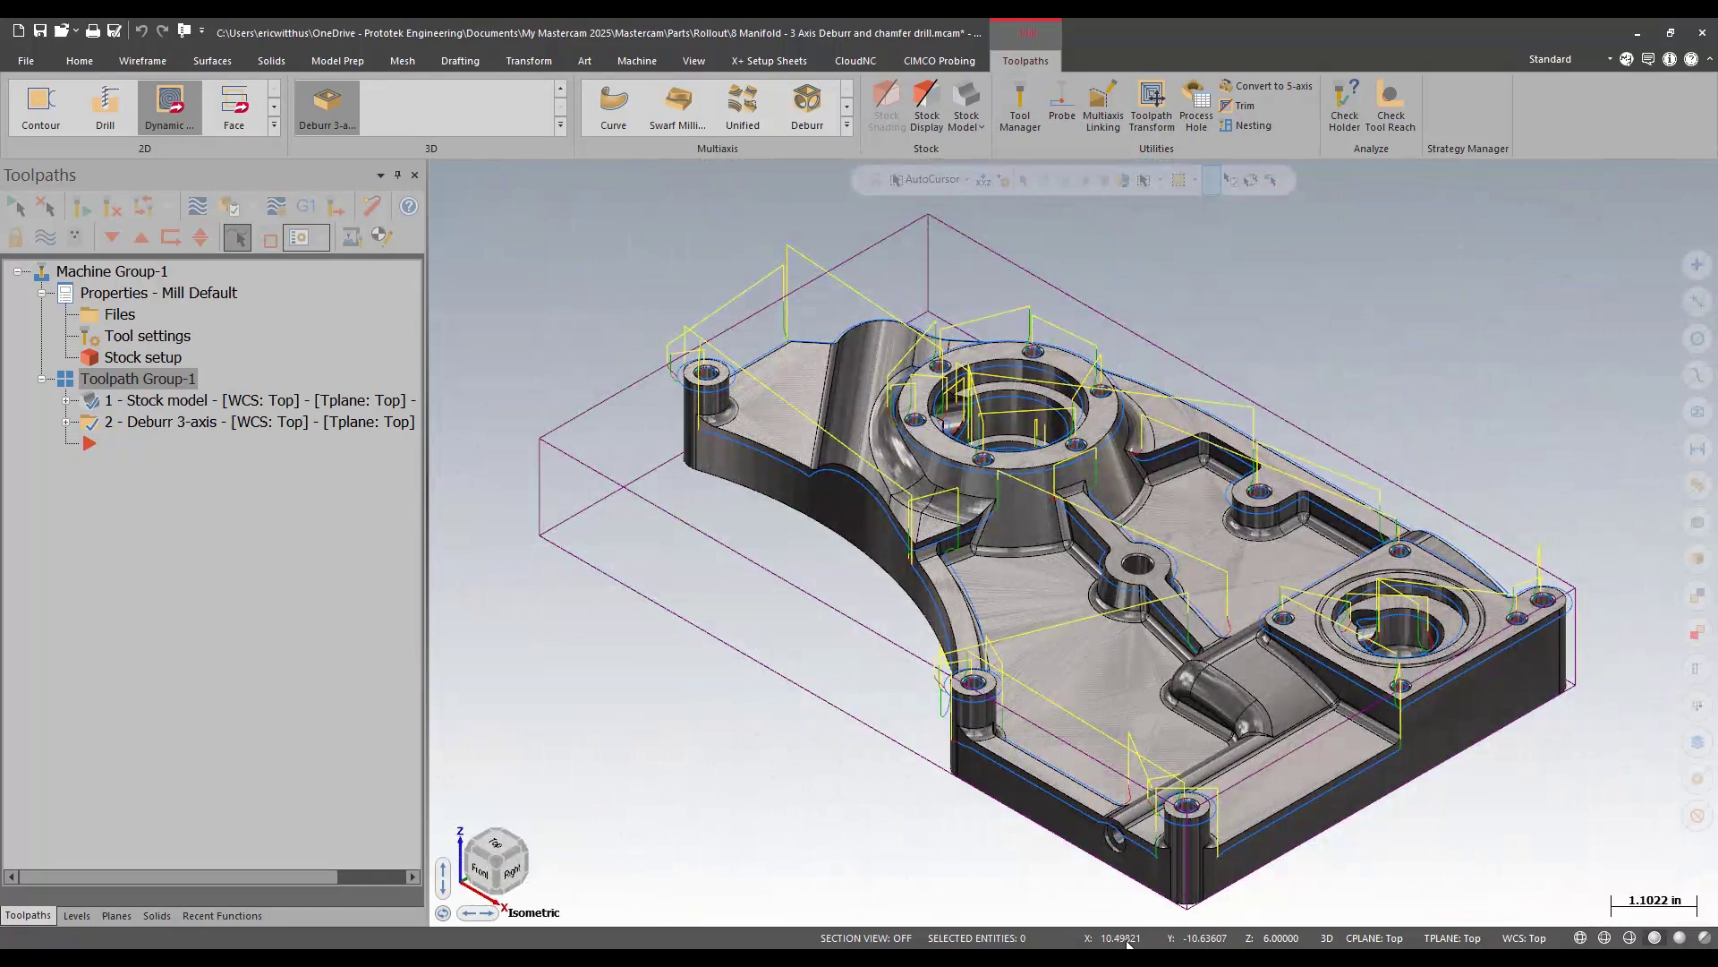
scroll(1139, 886, up, 5)
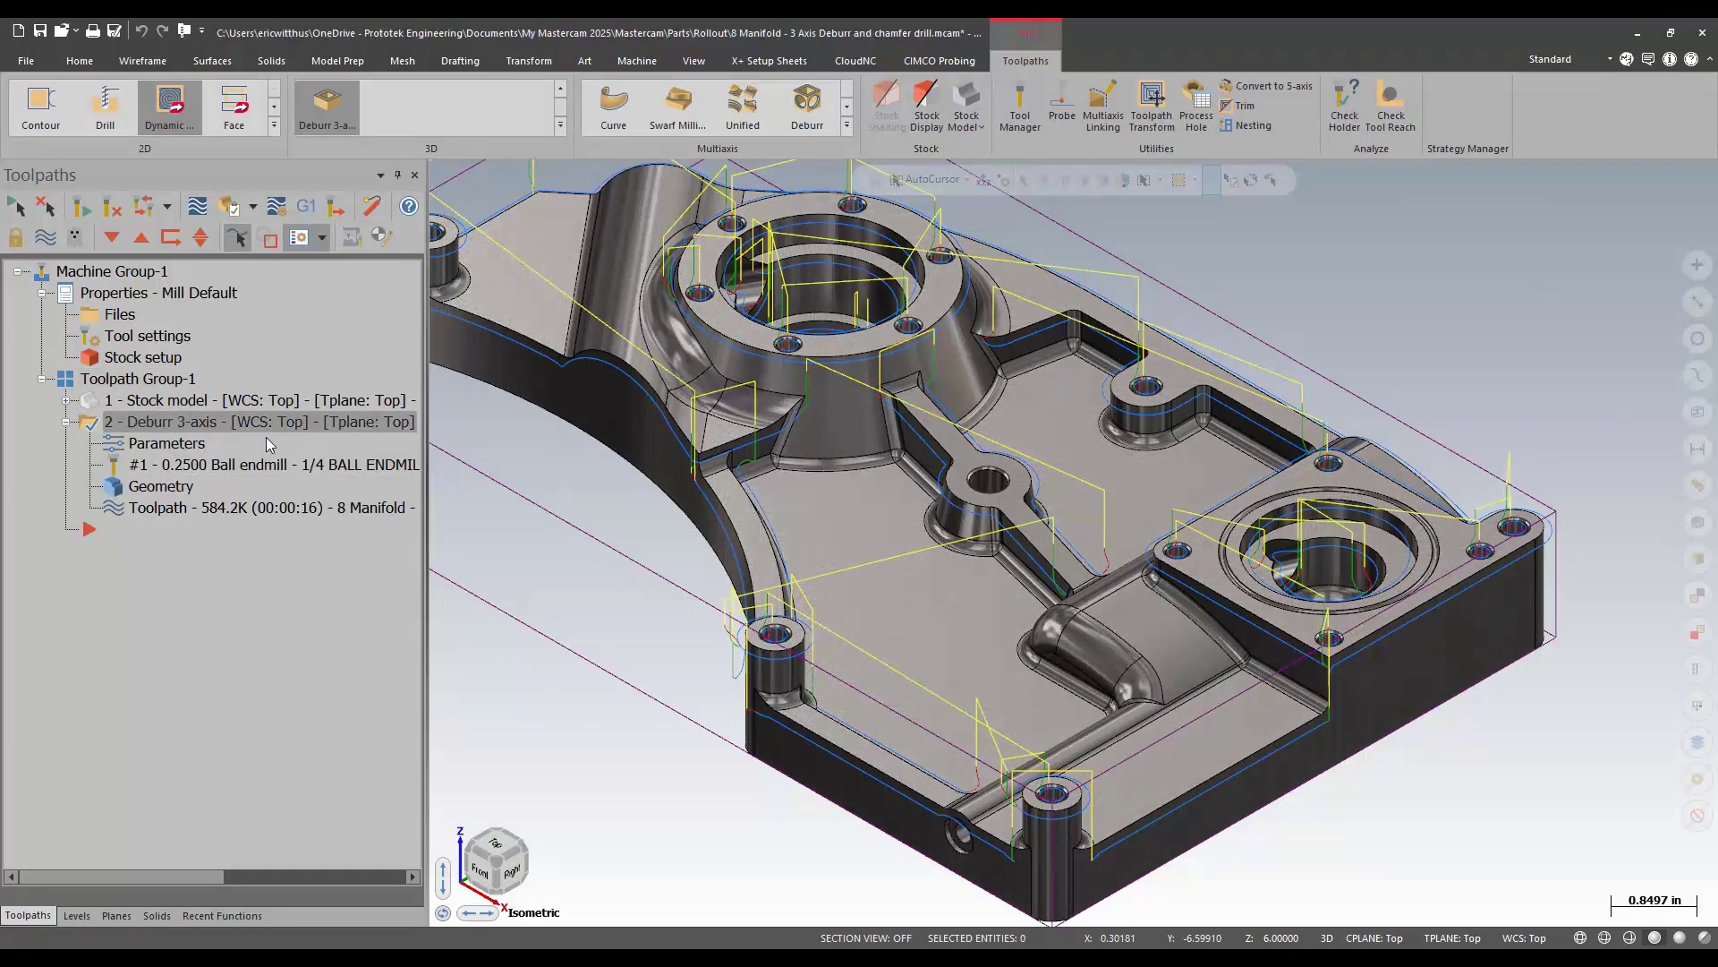
click(266, 438)
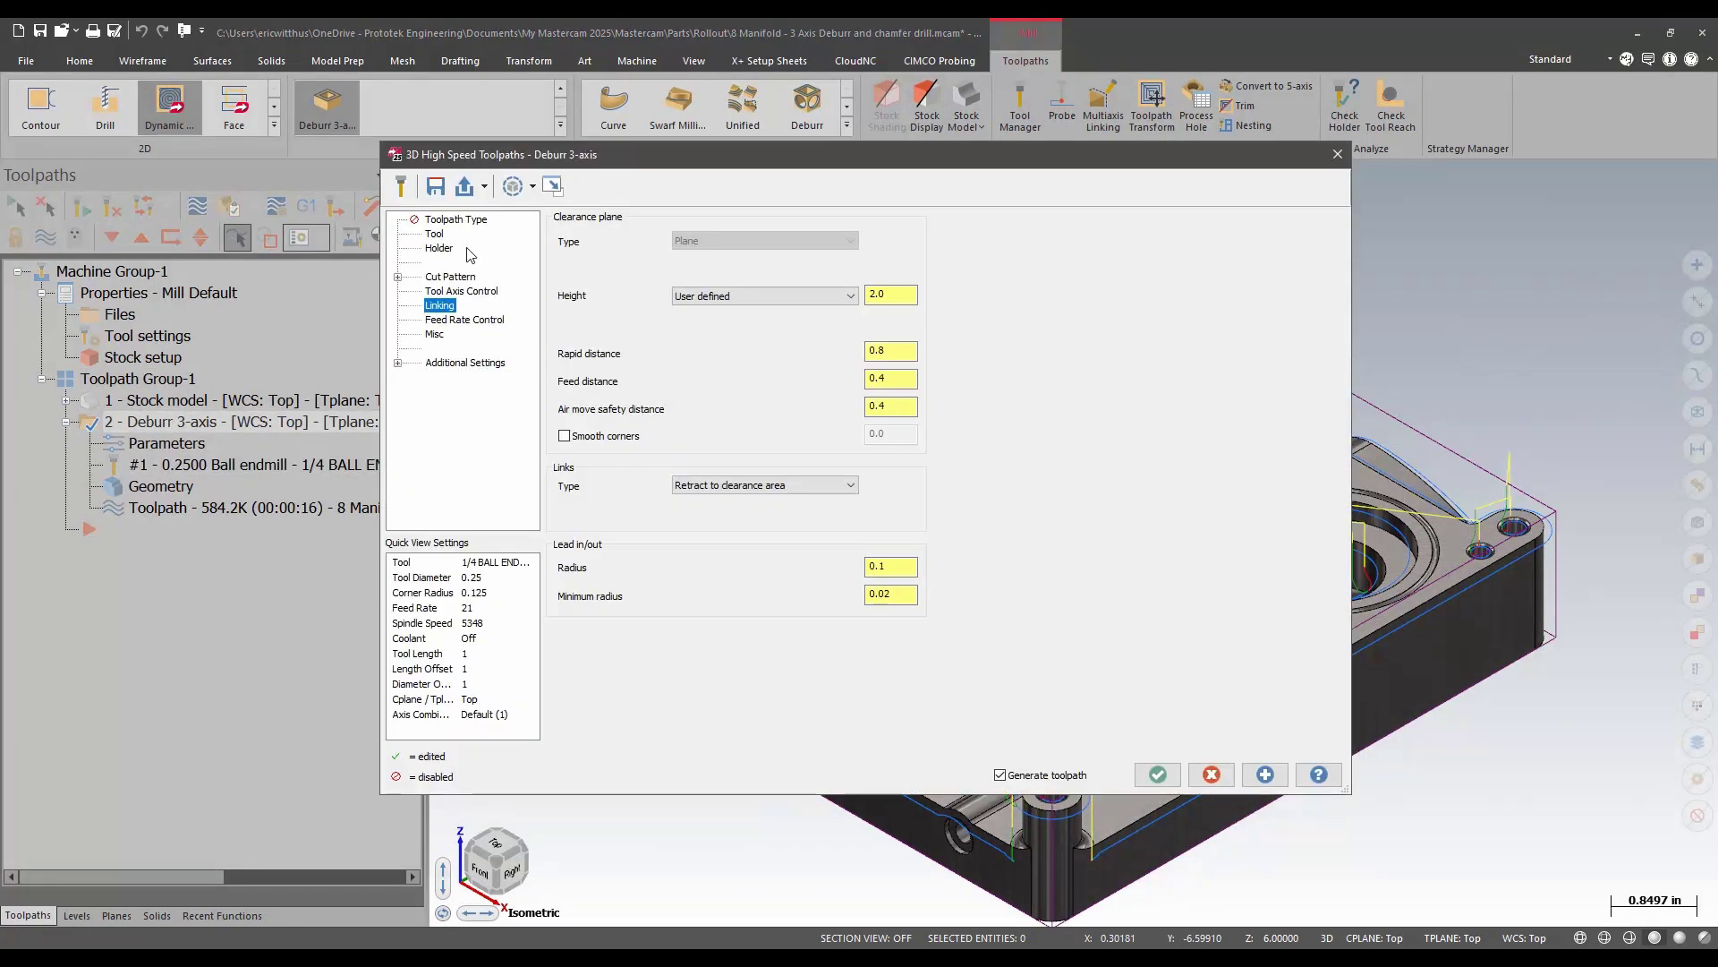
click(435, 233)
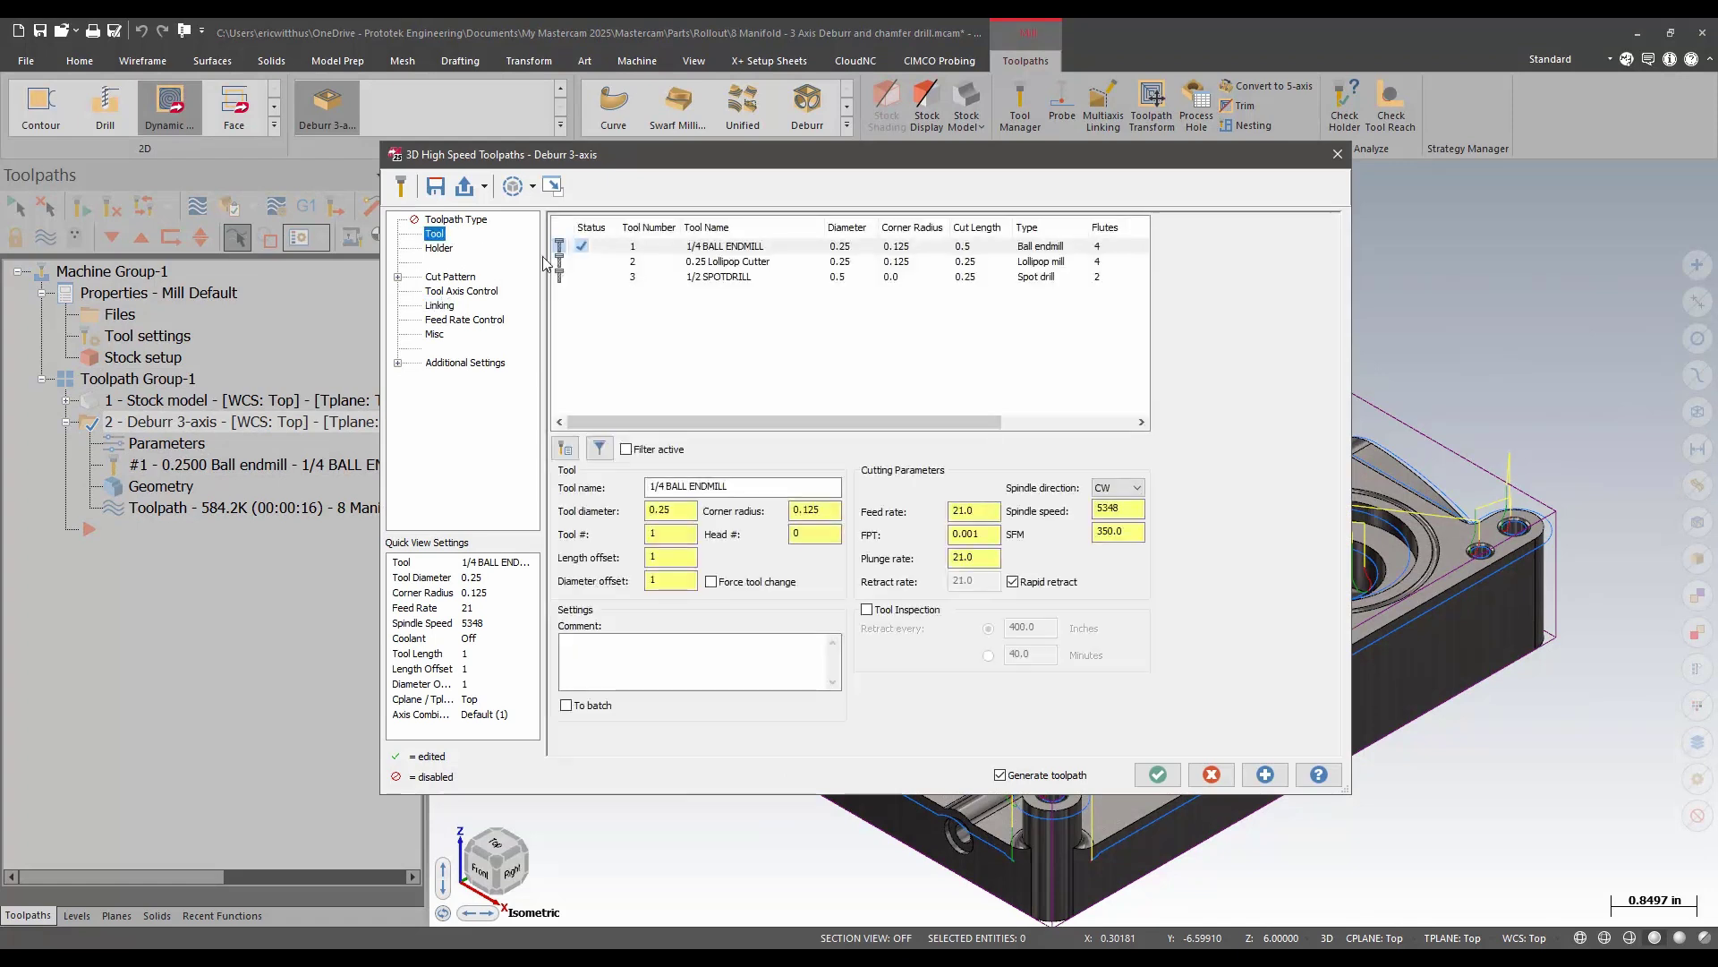
click(729, 264)
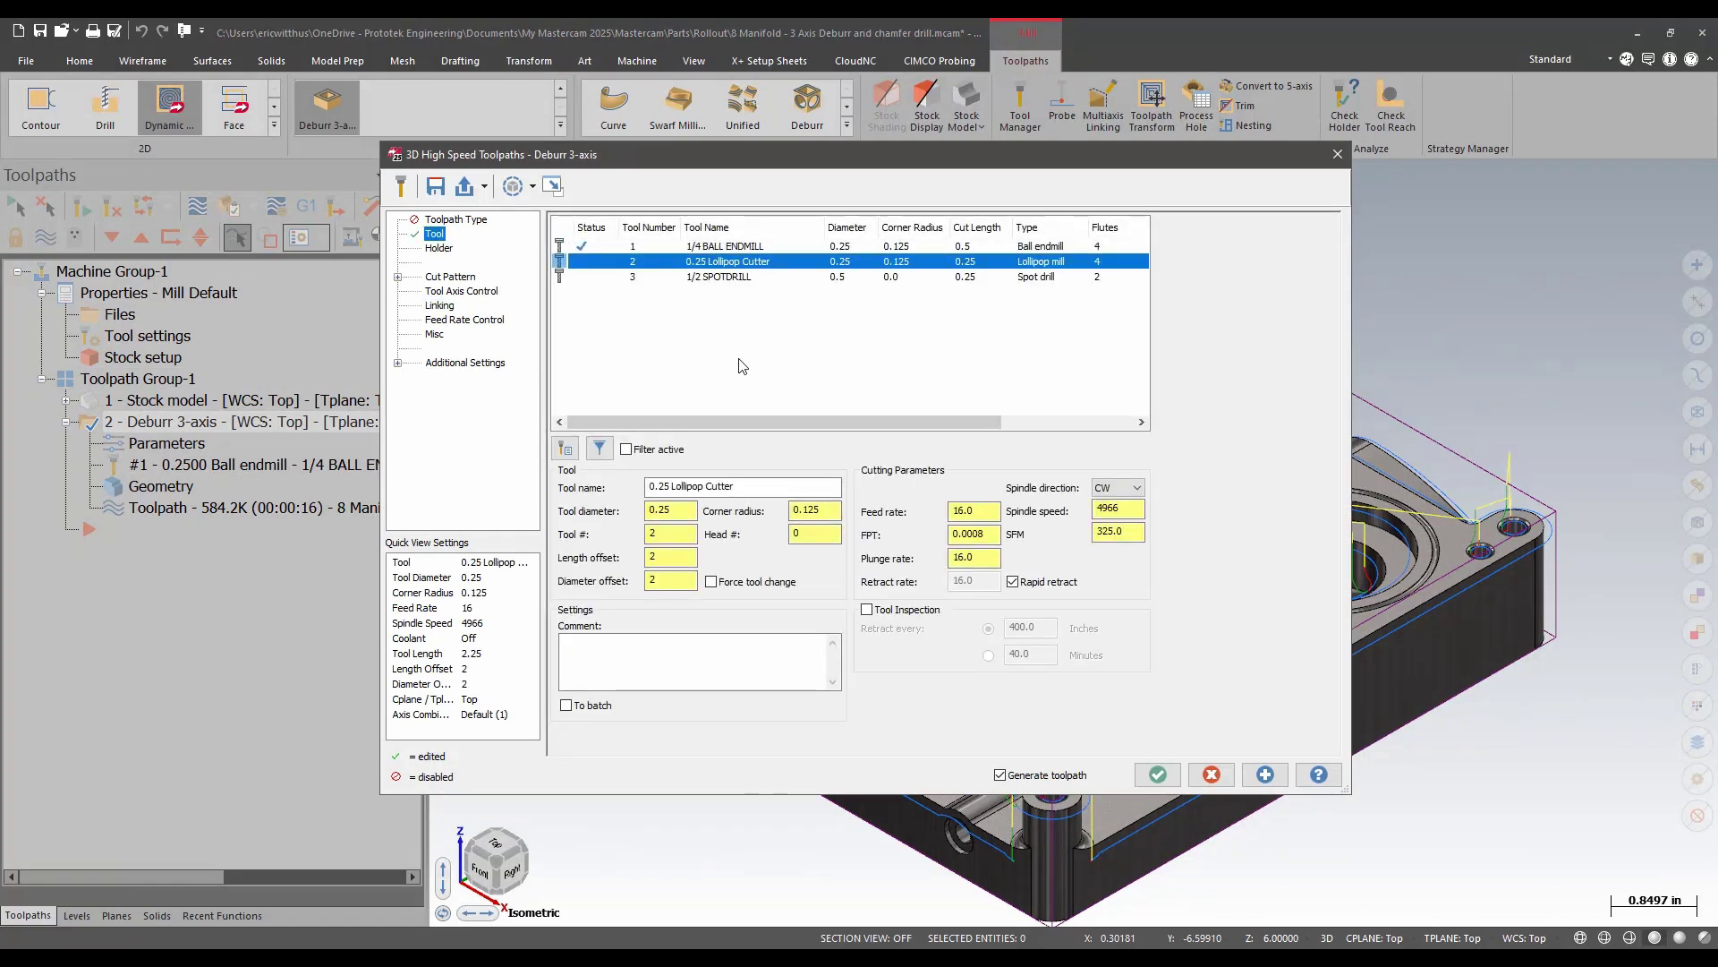
click(438, 249)
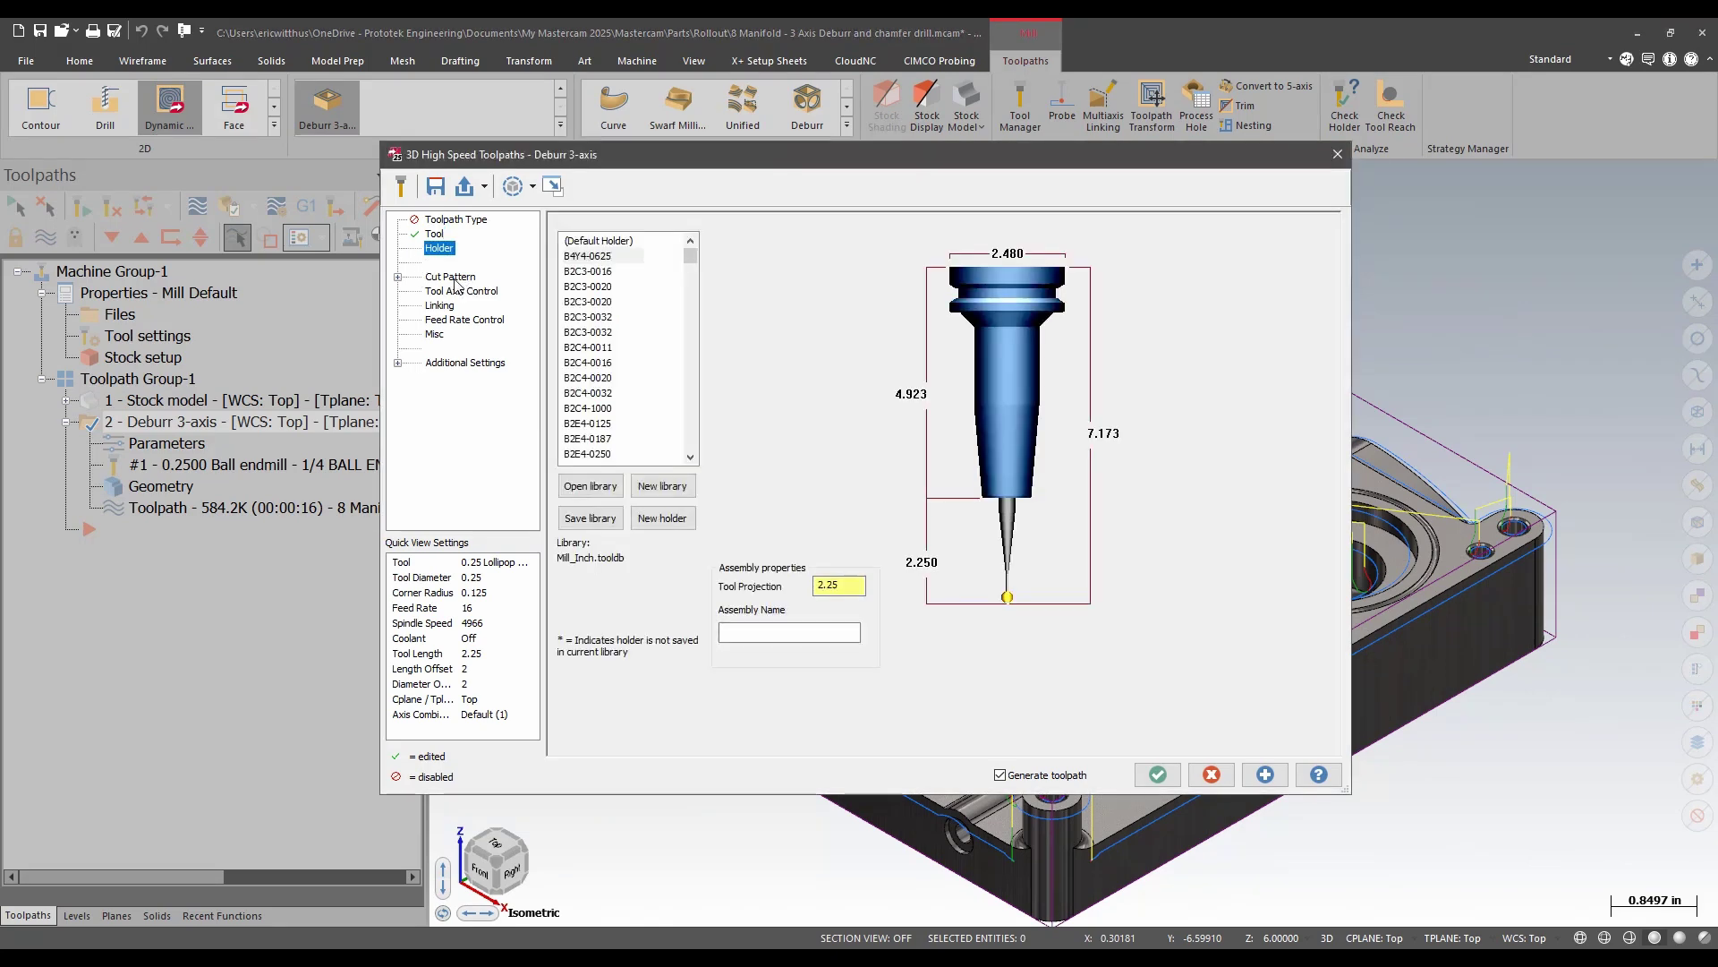
click(1158, 775)
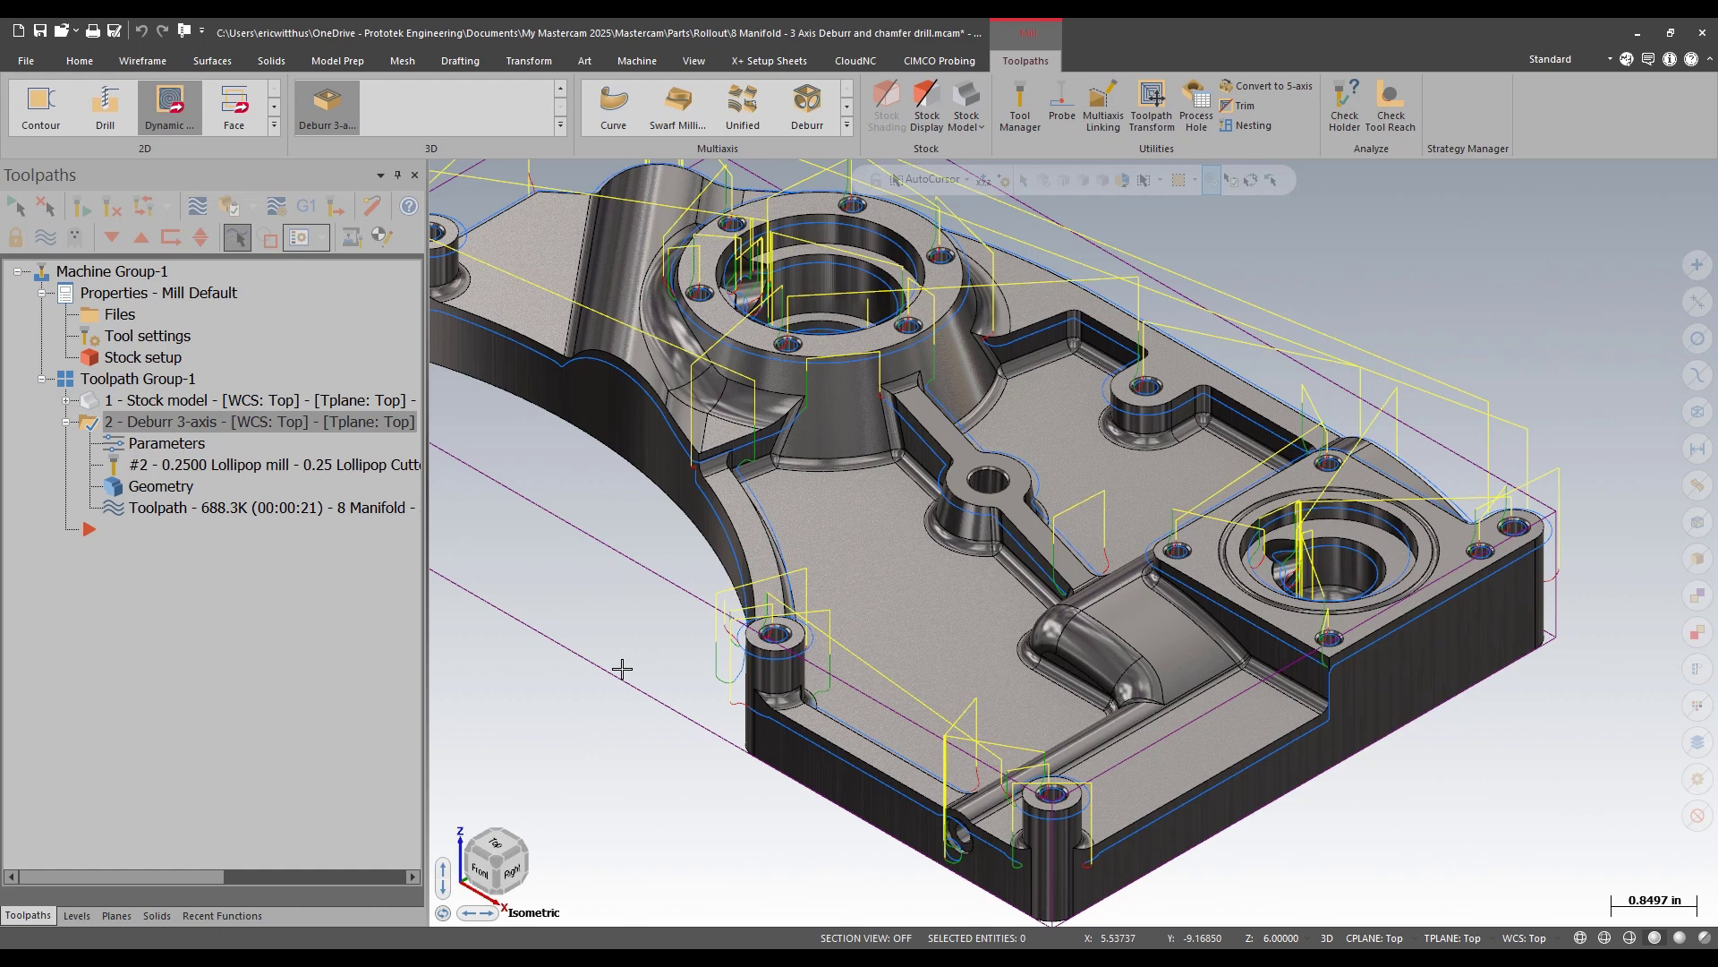
- Inspect the lollipop-cutter toolpath around the corner posts and side hole, and verify it by simulating to the end
scroll(844, 824, up, 2)
scroll(967, 800, up, 2)
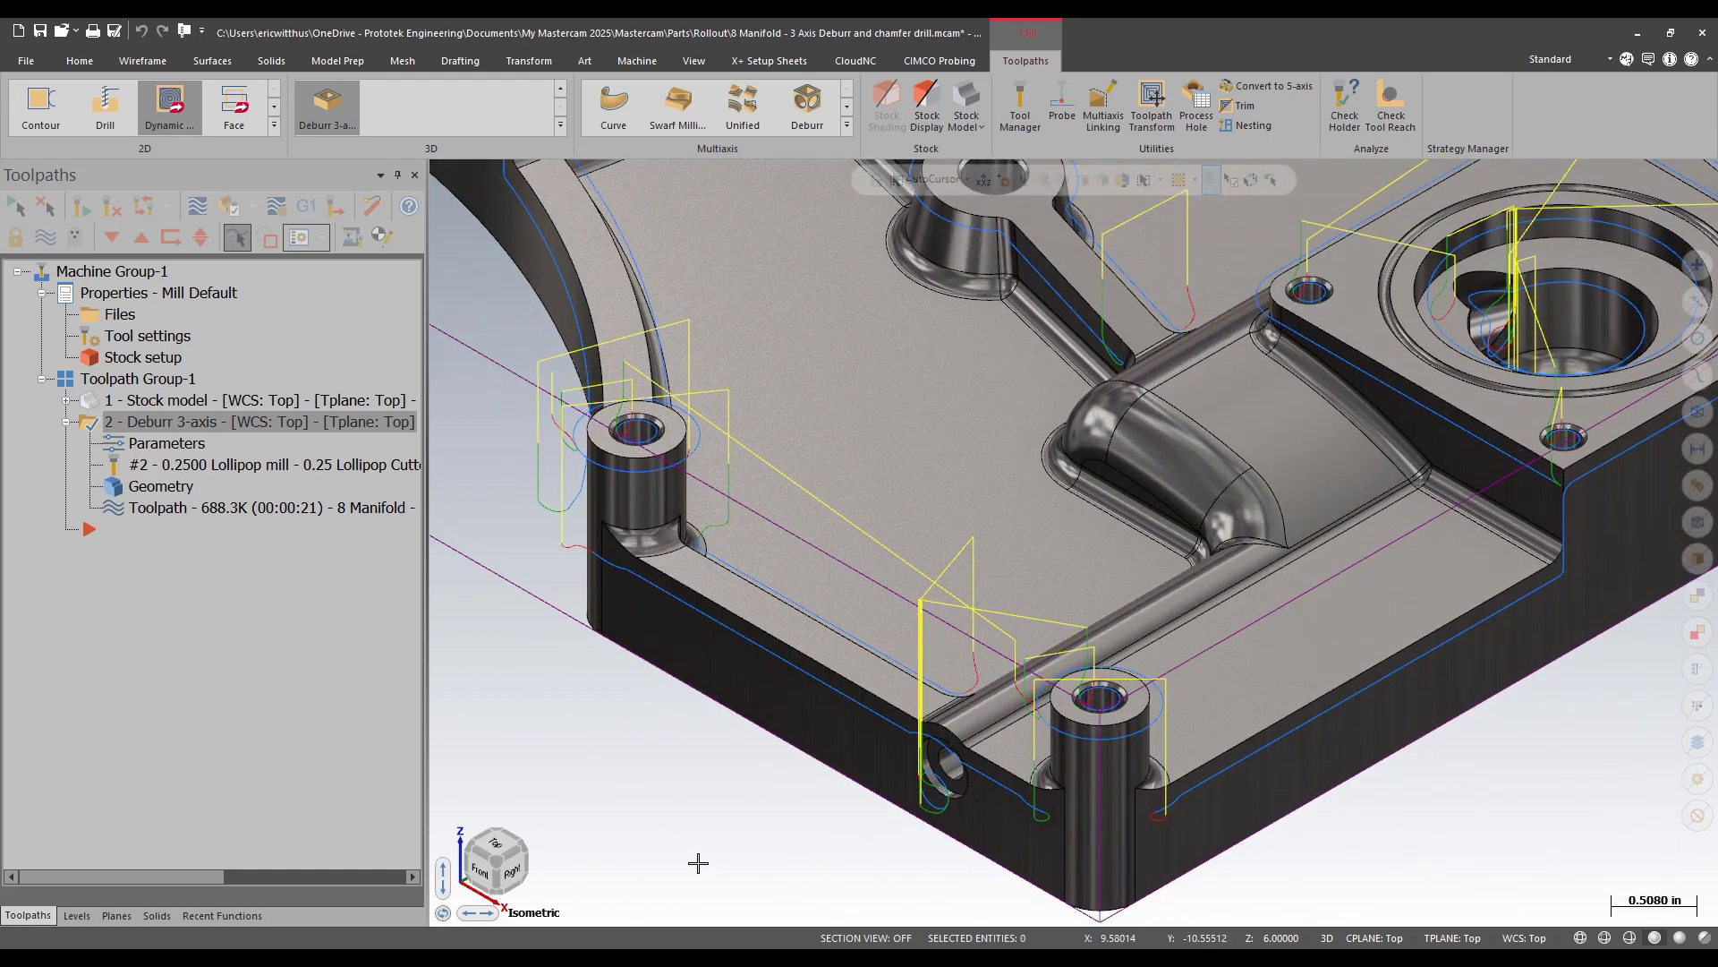
scroll(698, 862, down, 3)
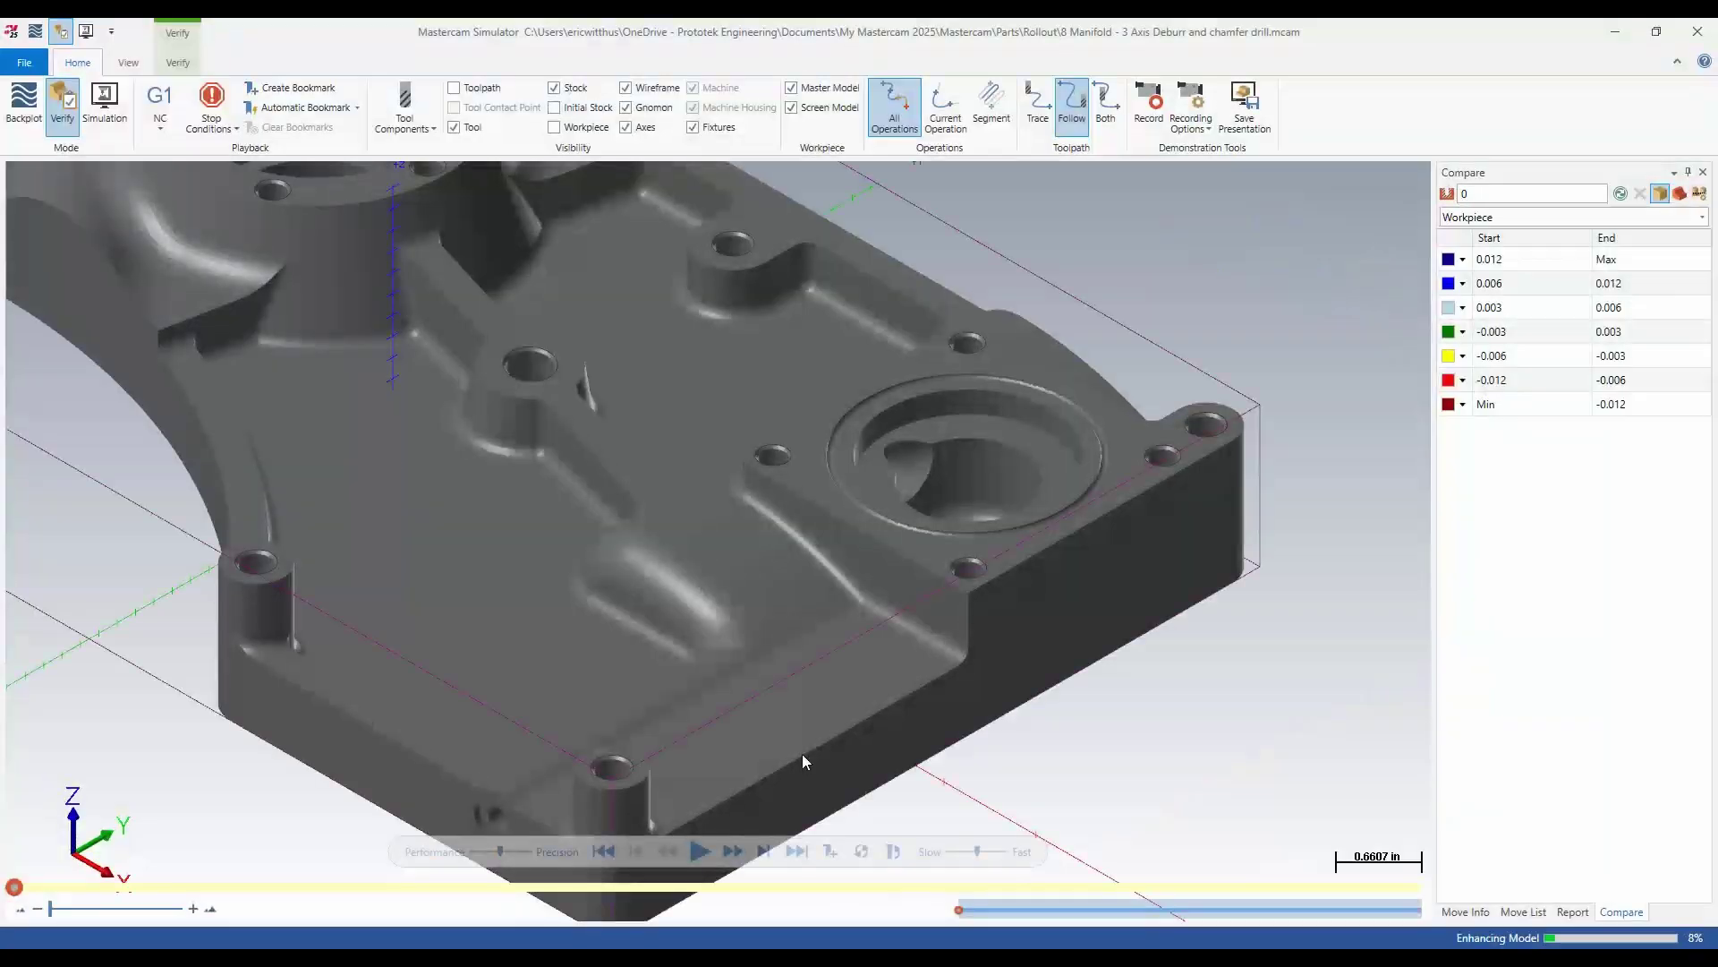
click(796, 851)
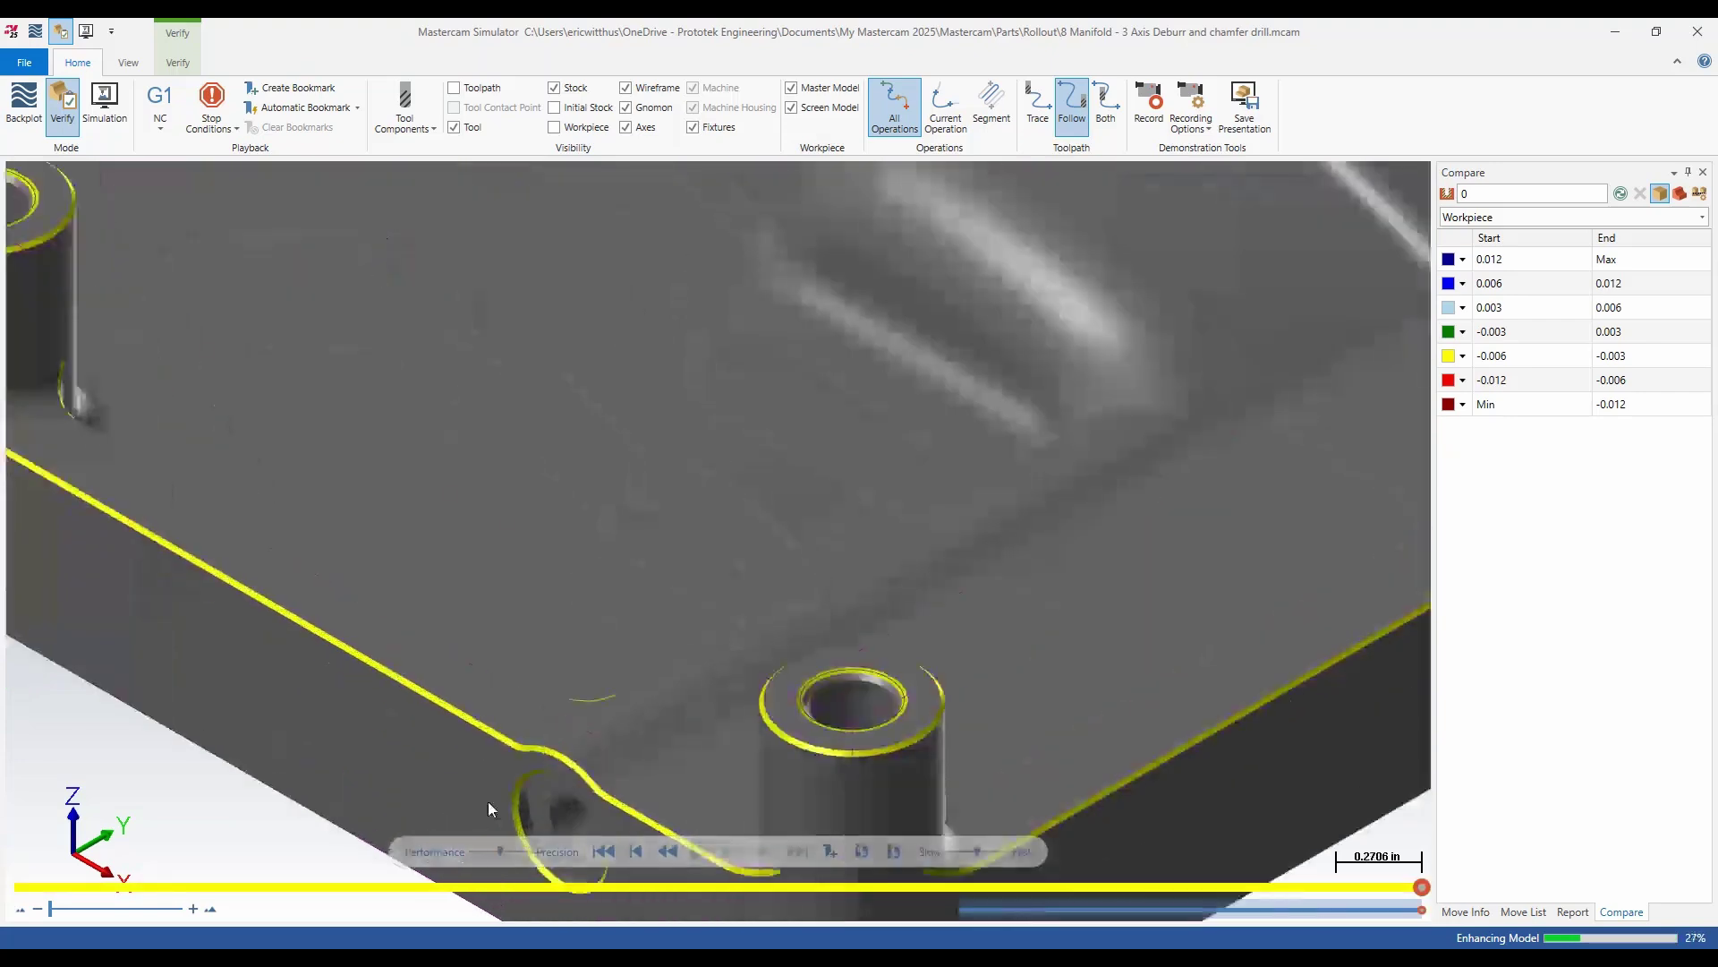
- Inspect the compare results on the lollipop-deburred manifold, from the corner posts and side hole across the whole part
scroll(636, 434, down, 5)
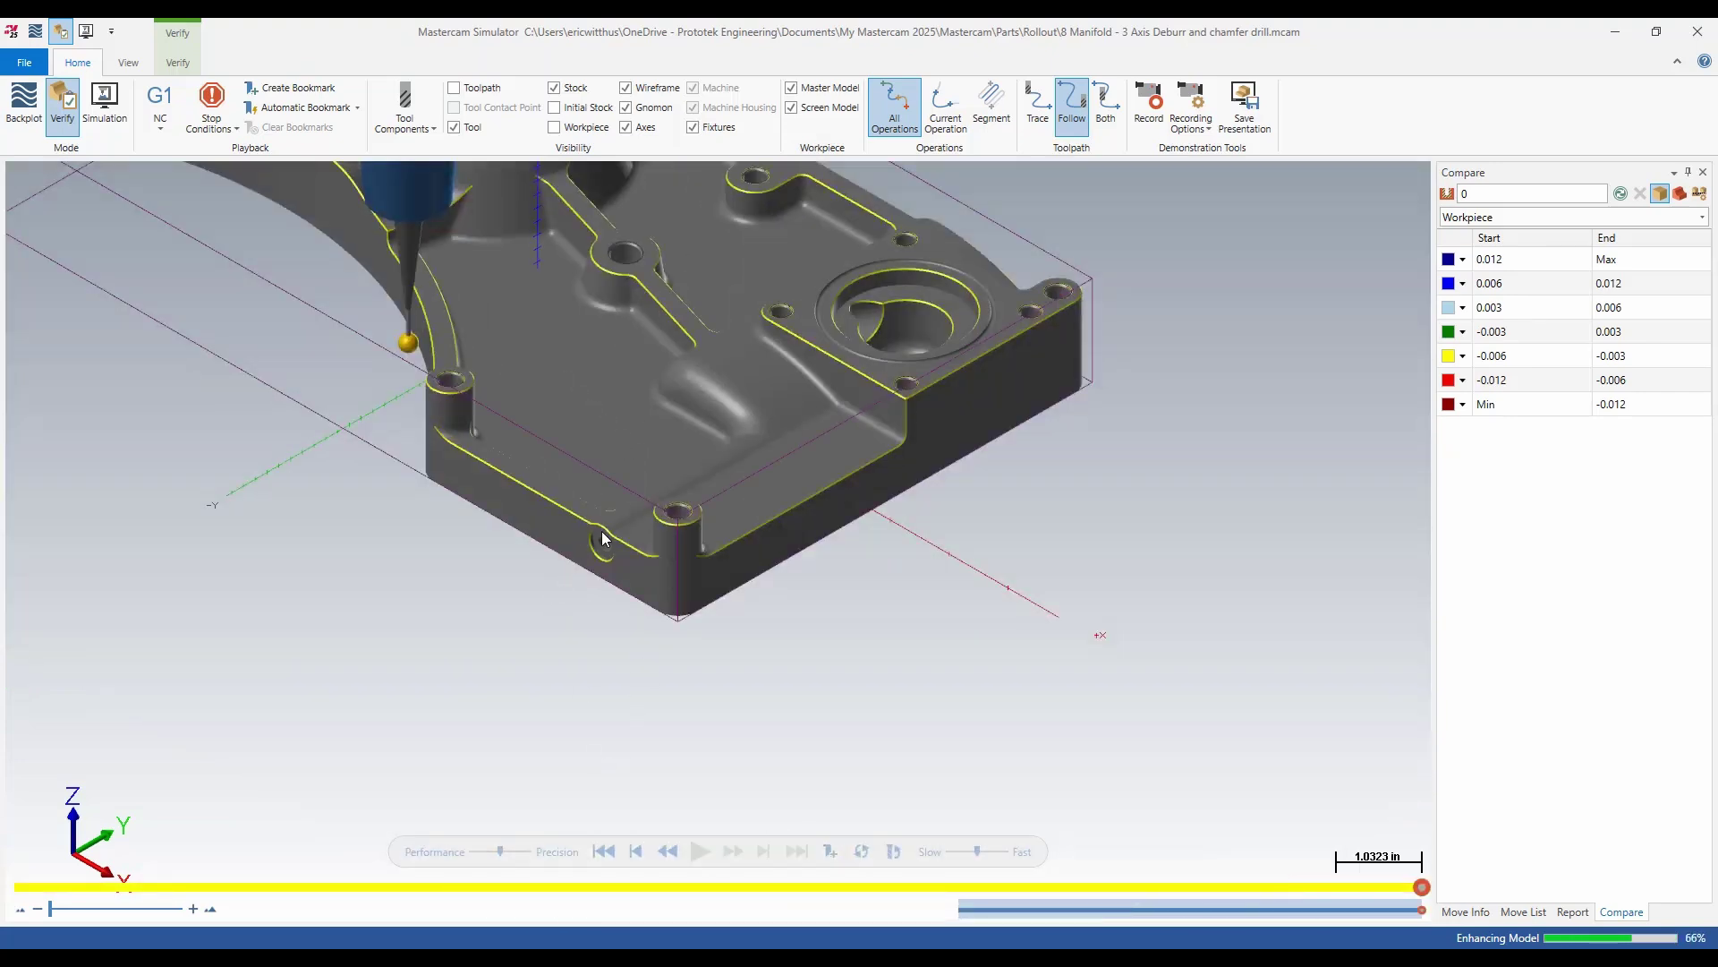
scroll(600, 548, up, 4)
scroll(630, 604, down, 5)
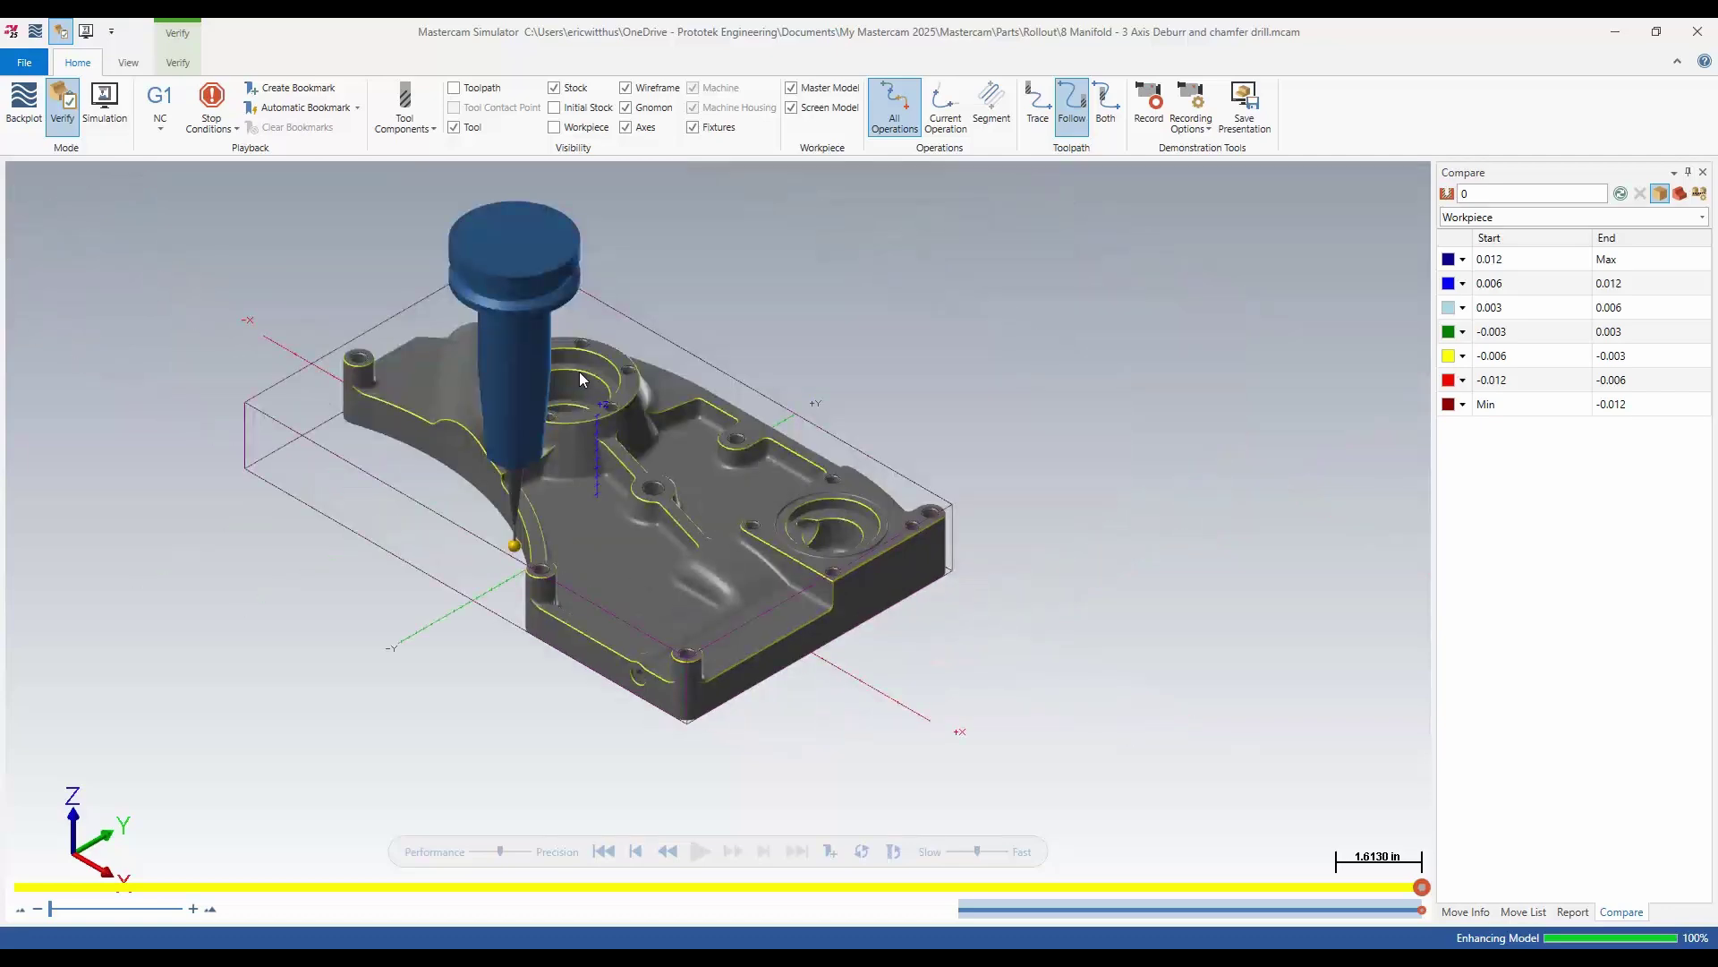
middle_drag(578, 373, 620, 406)
scroll(376, 308, up, 5)
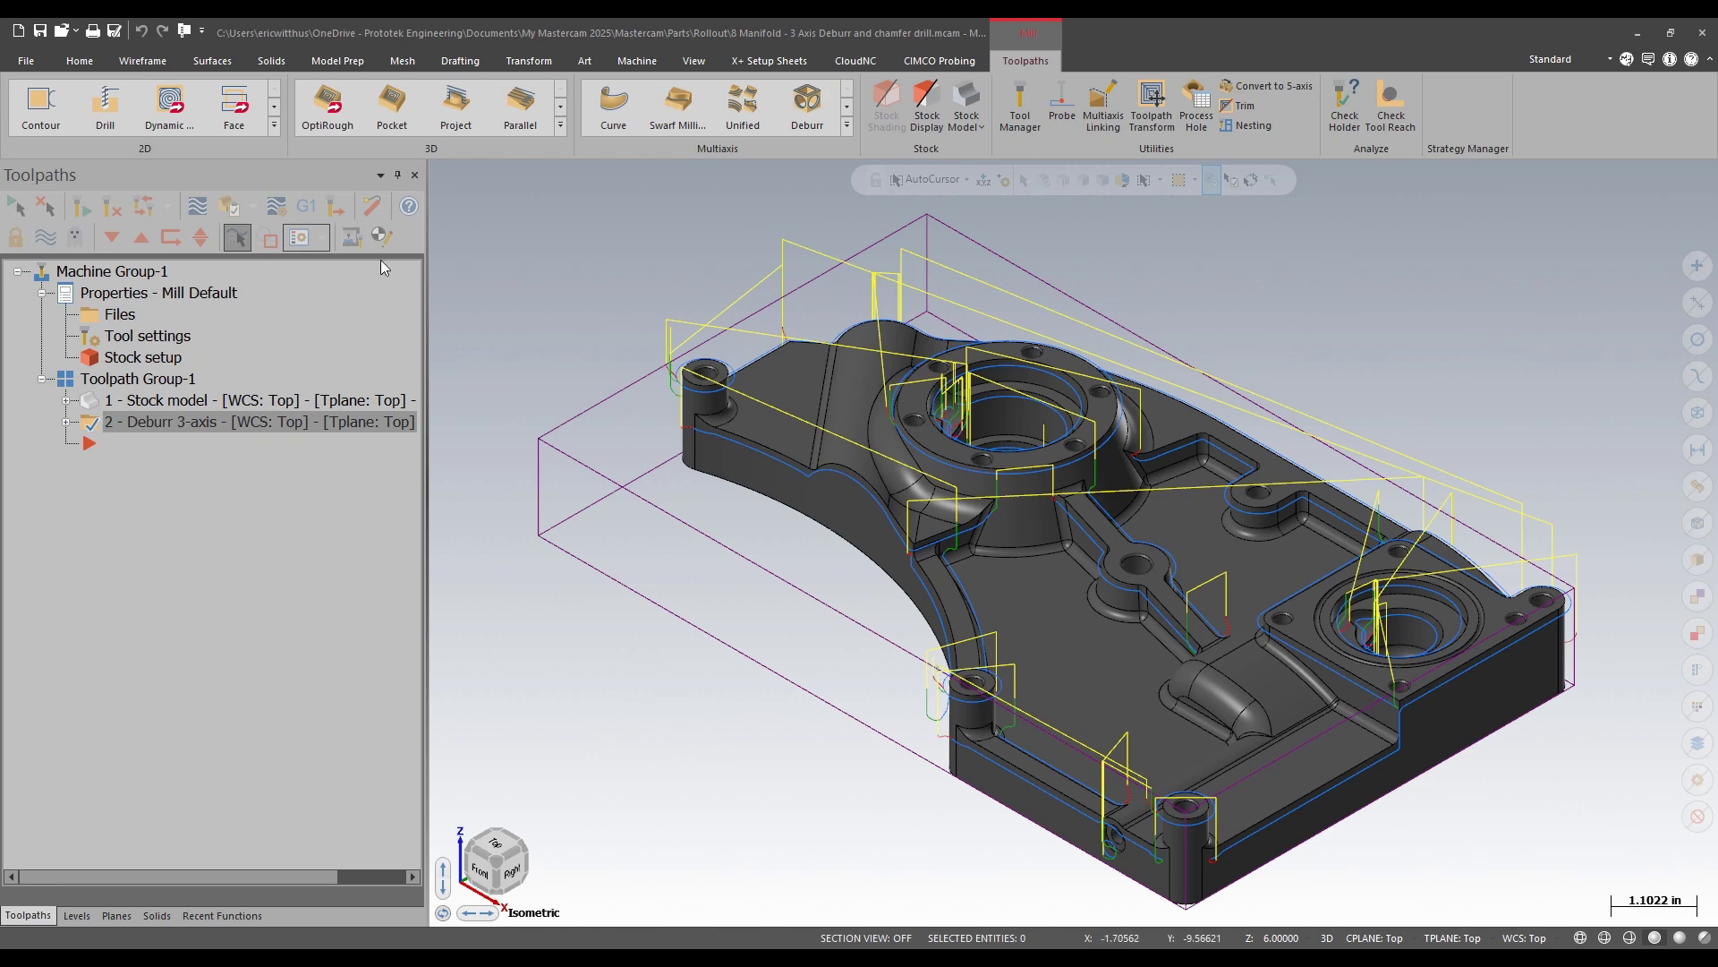
- Start a Chamfer Drill toolpath and select the post holes, the matching bolt-circle holes and the hole on the central rib
click(271, 127)
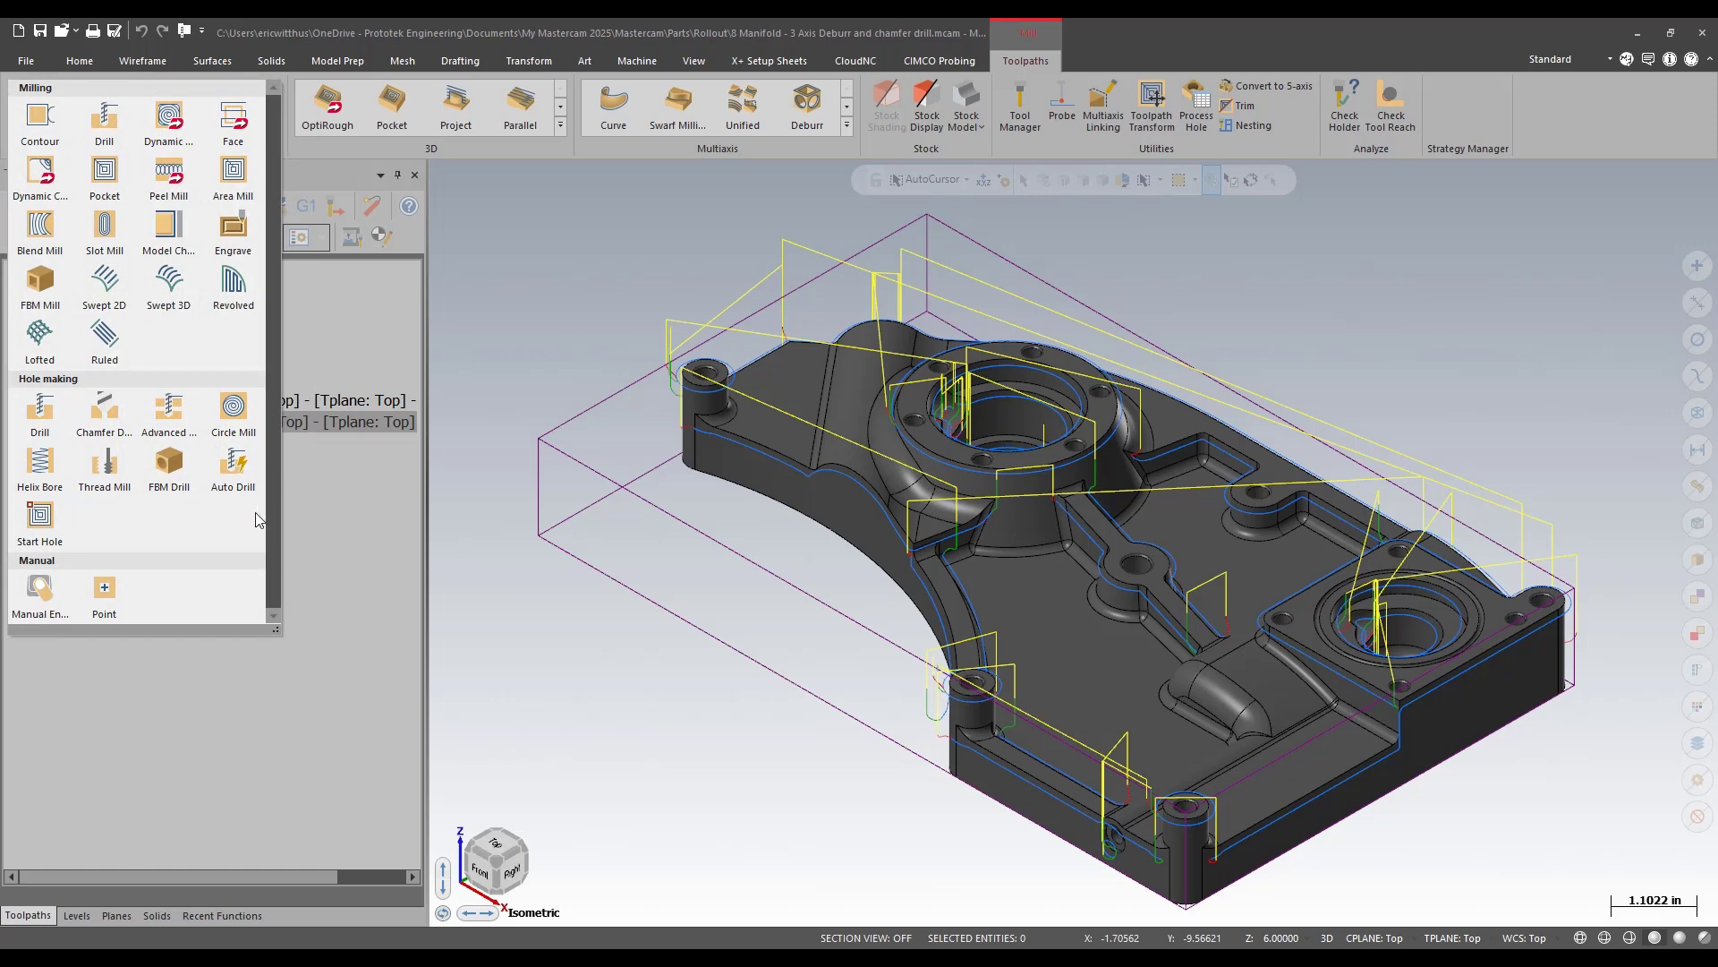
click(114, 413)
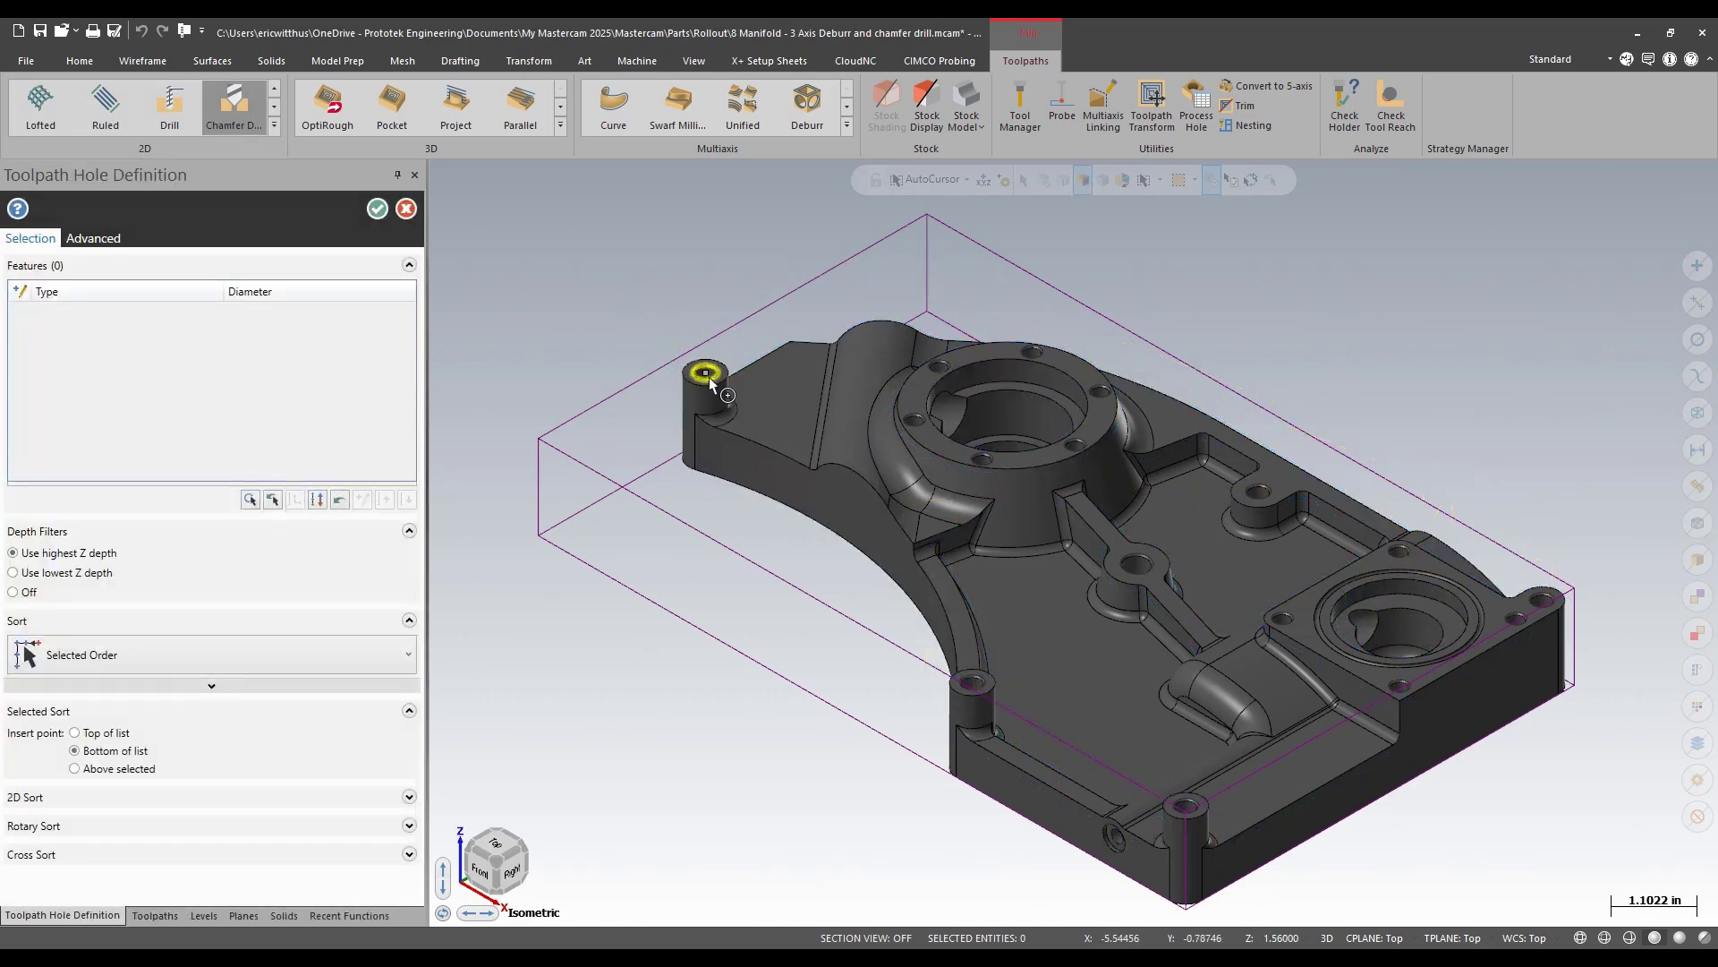
scroll(708, 376, up, 5)
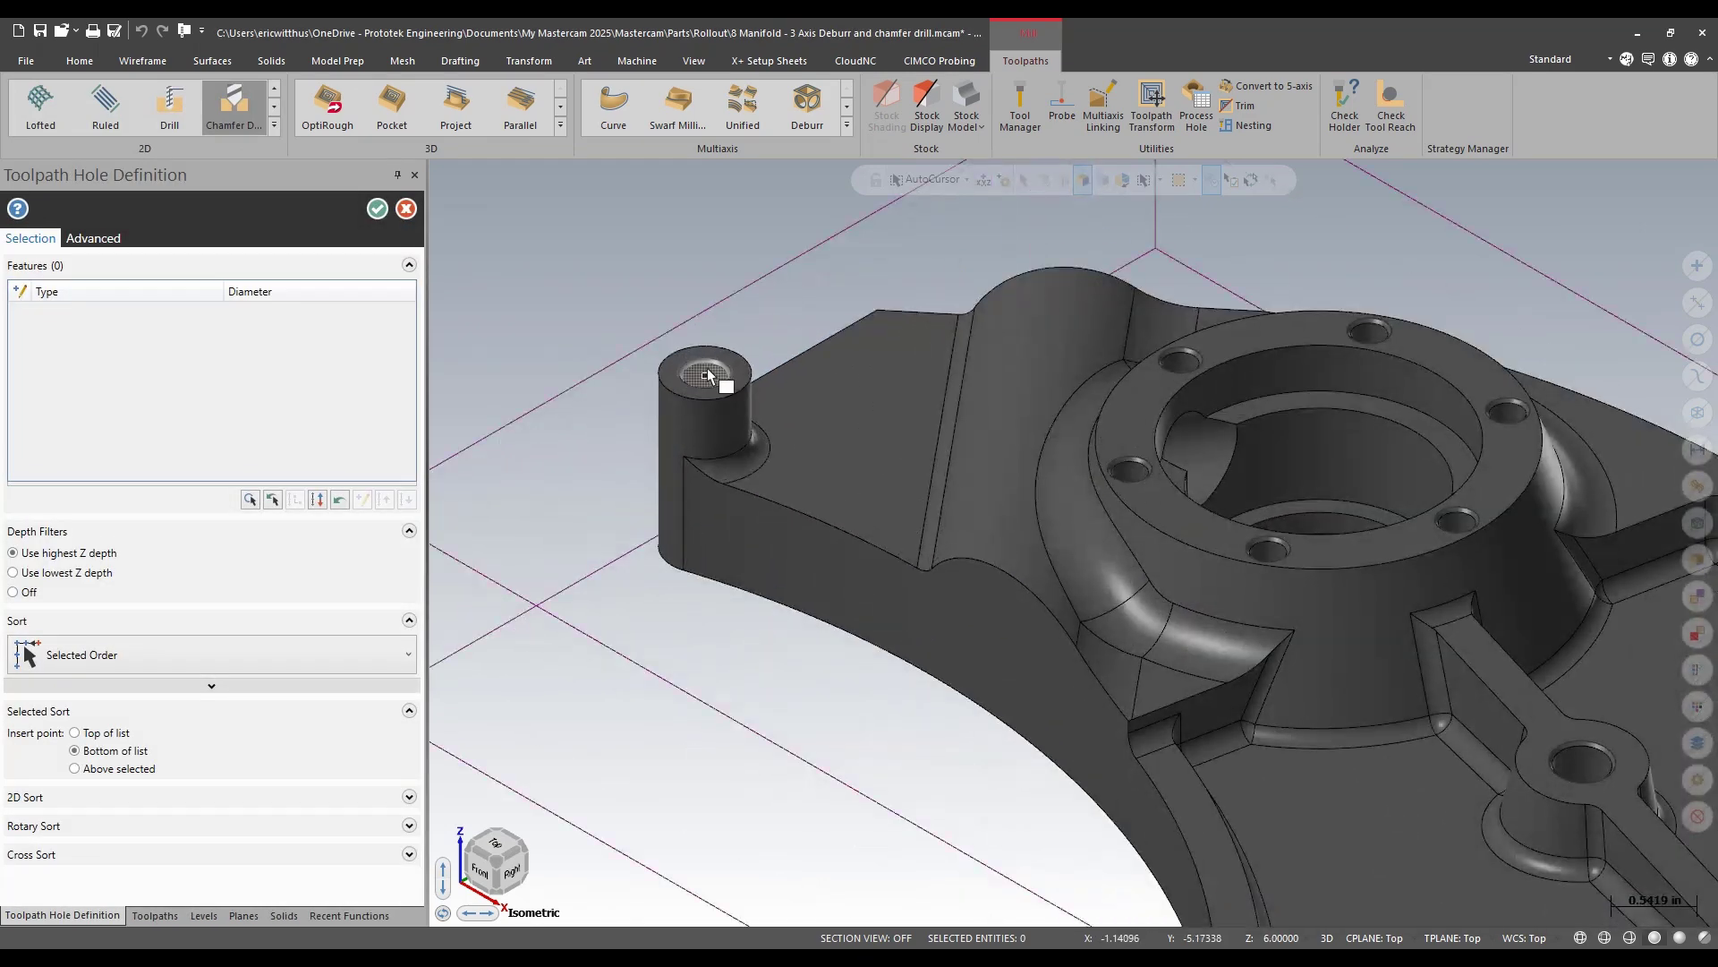
click(707, 376)
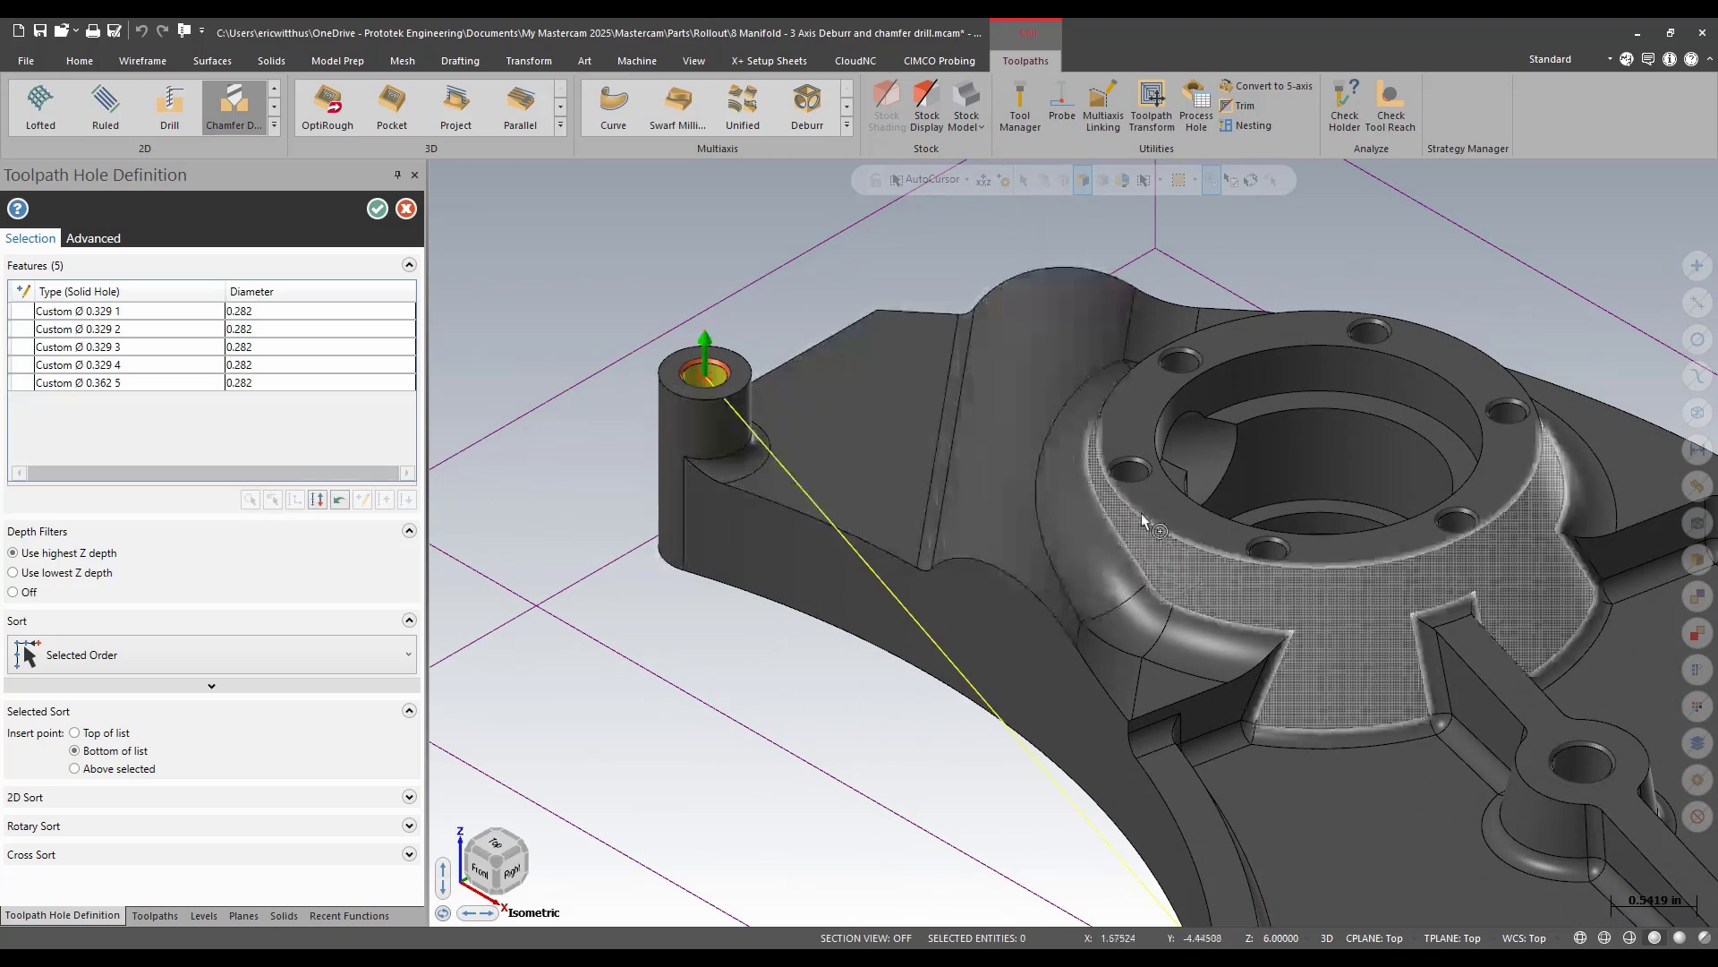
click(1130, 465)
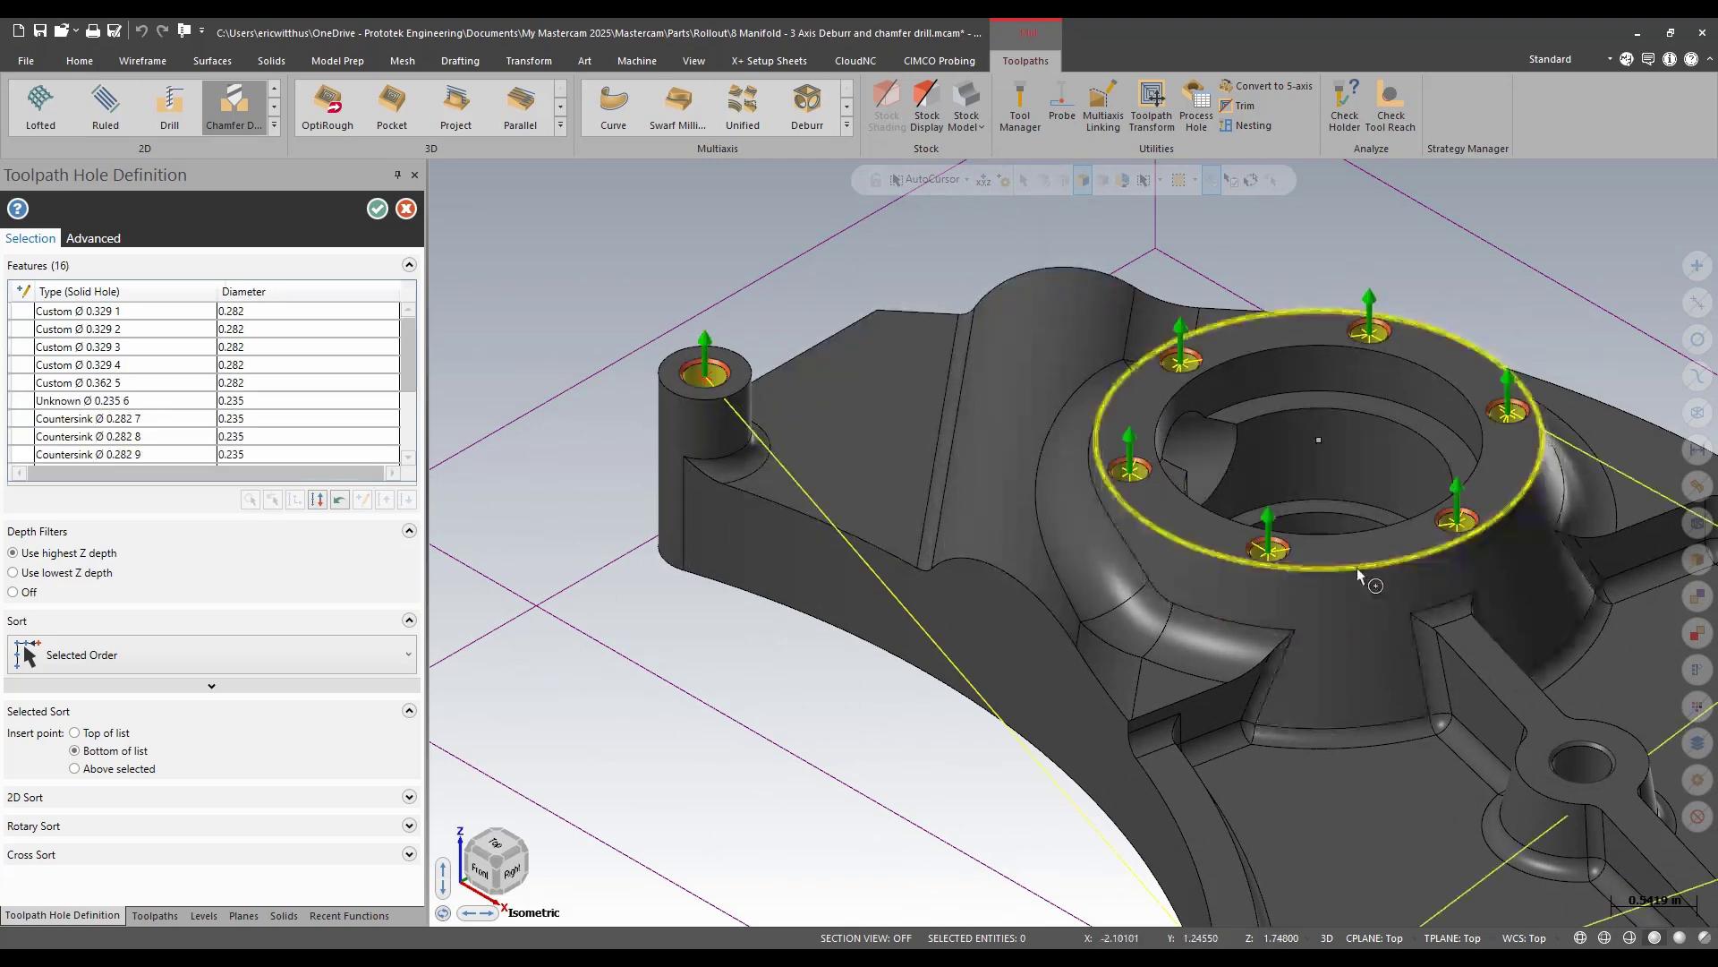
click(1577, 768)
scroll(1344, 700, down, 5)
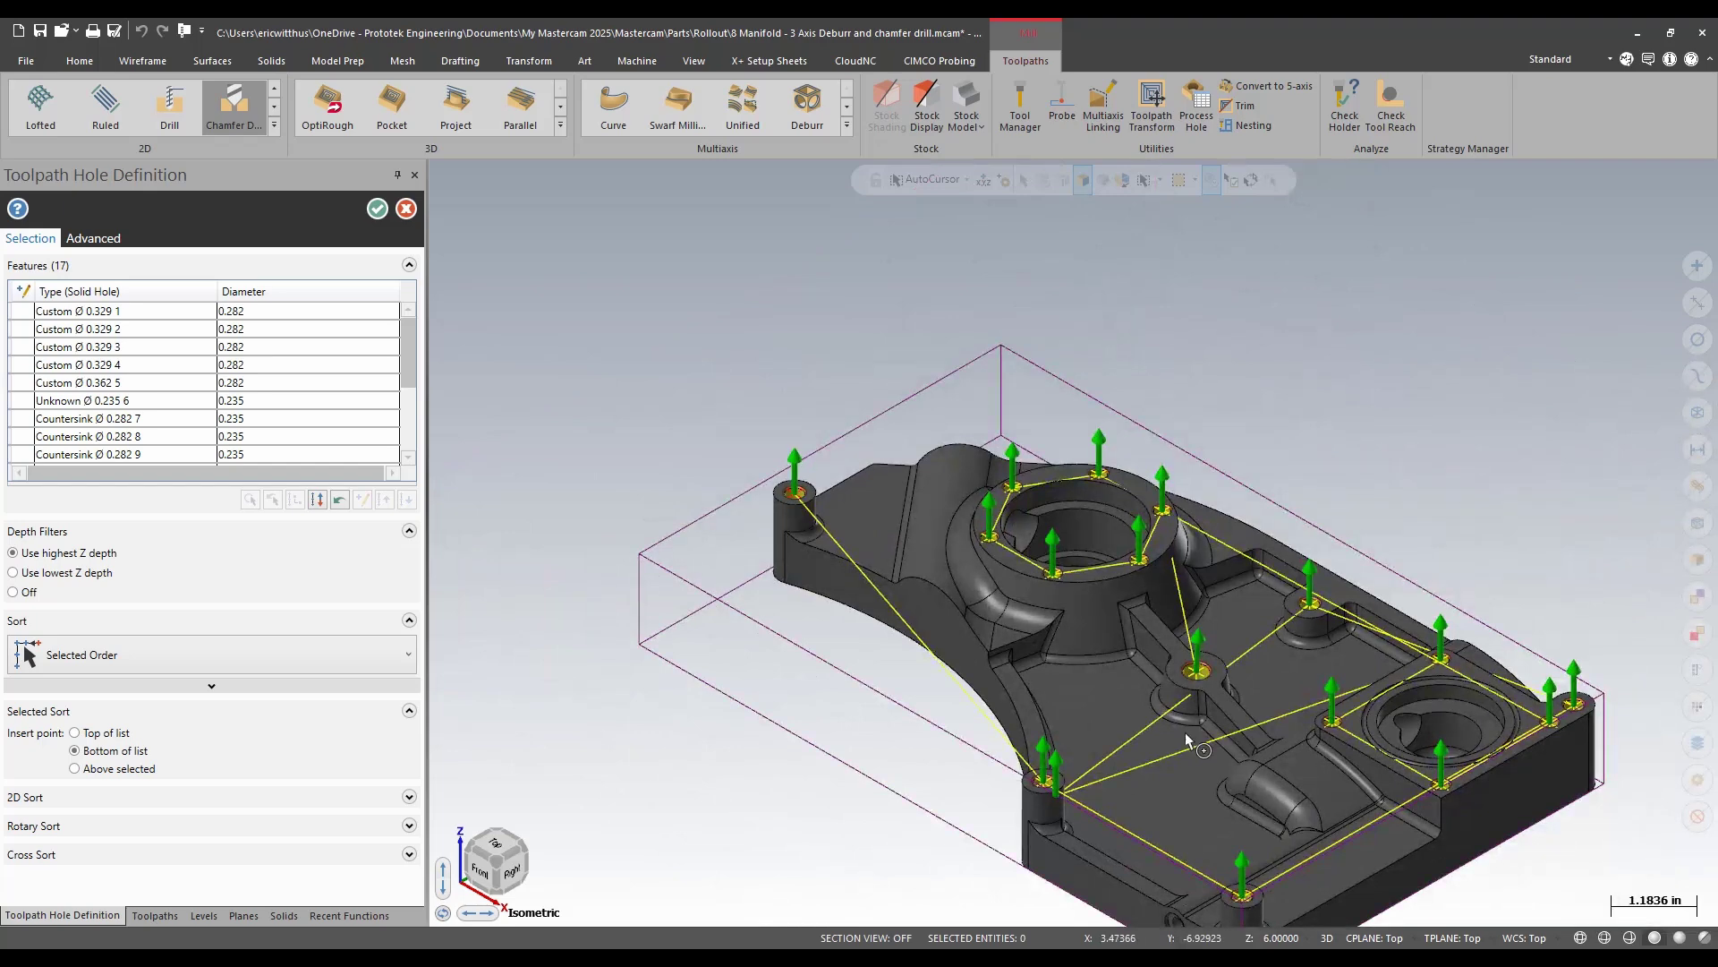
click(377, 210)
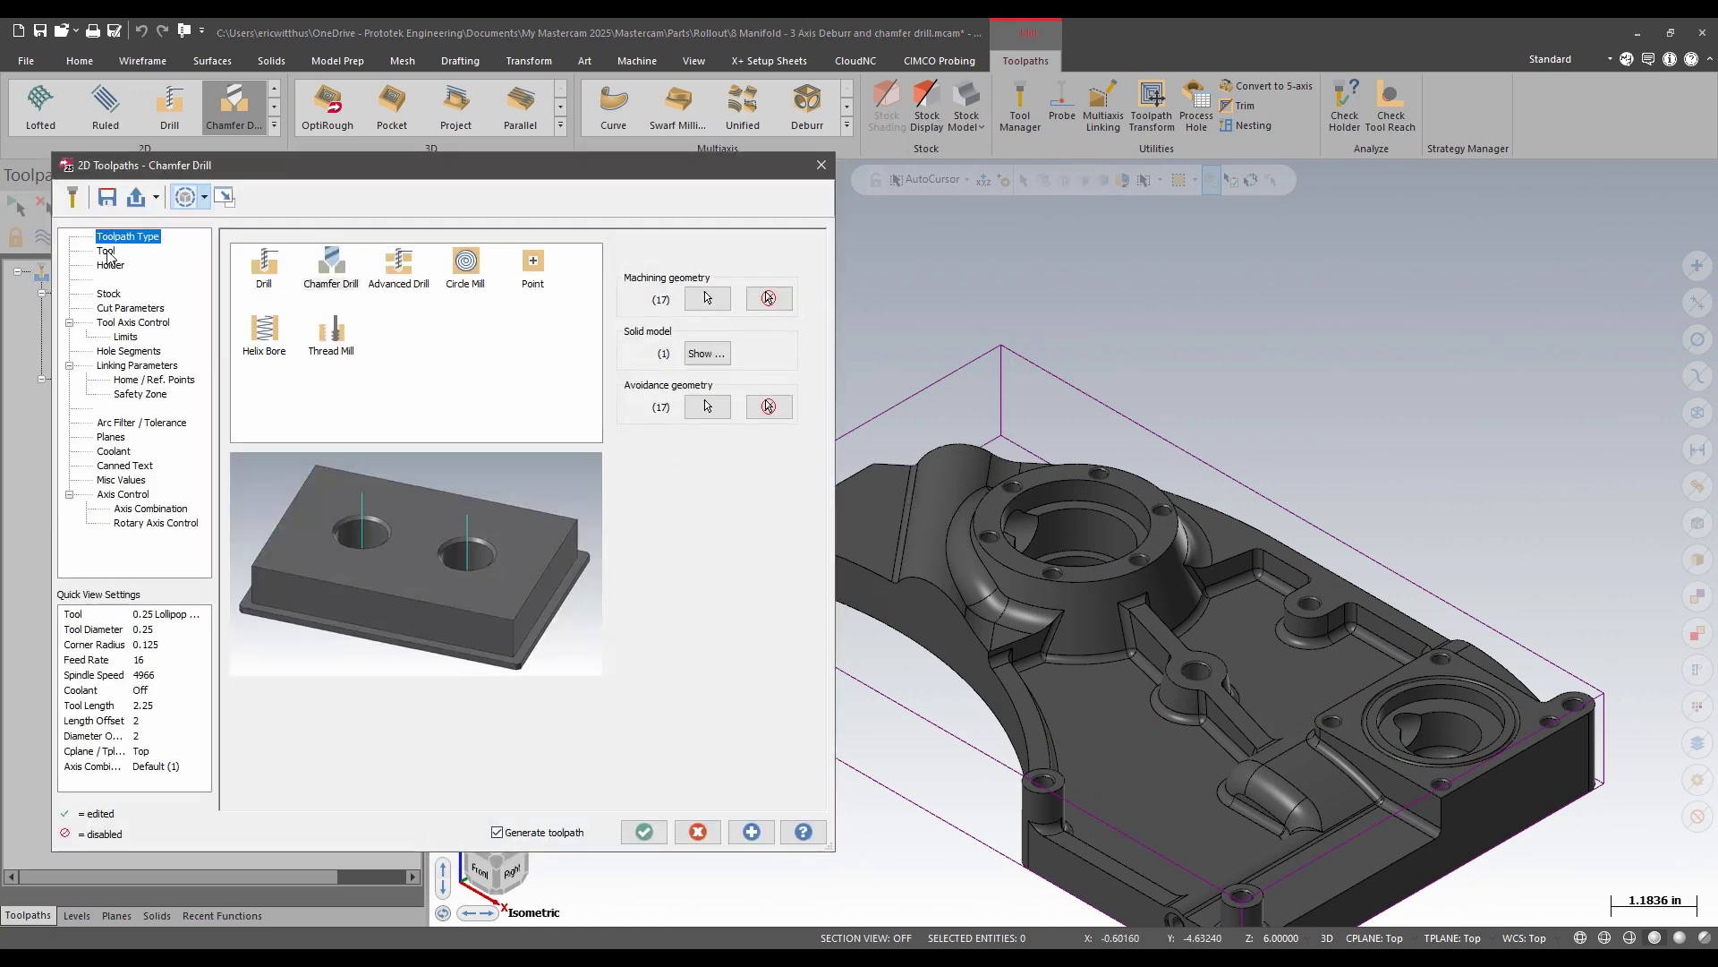
- Choose the 1/2 SPOTDRILL for the Chamfer Drill toolpath and turn on Maintain SFM and Maintain FPT in its cut parameters
click(108, 252)
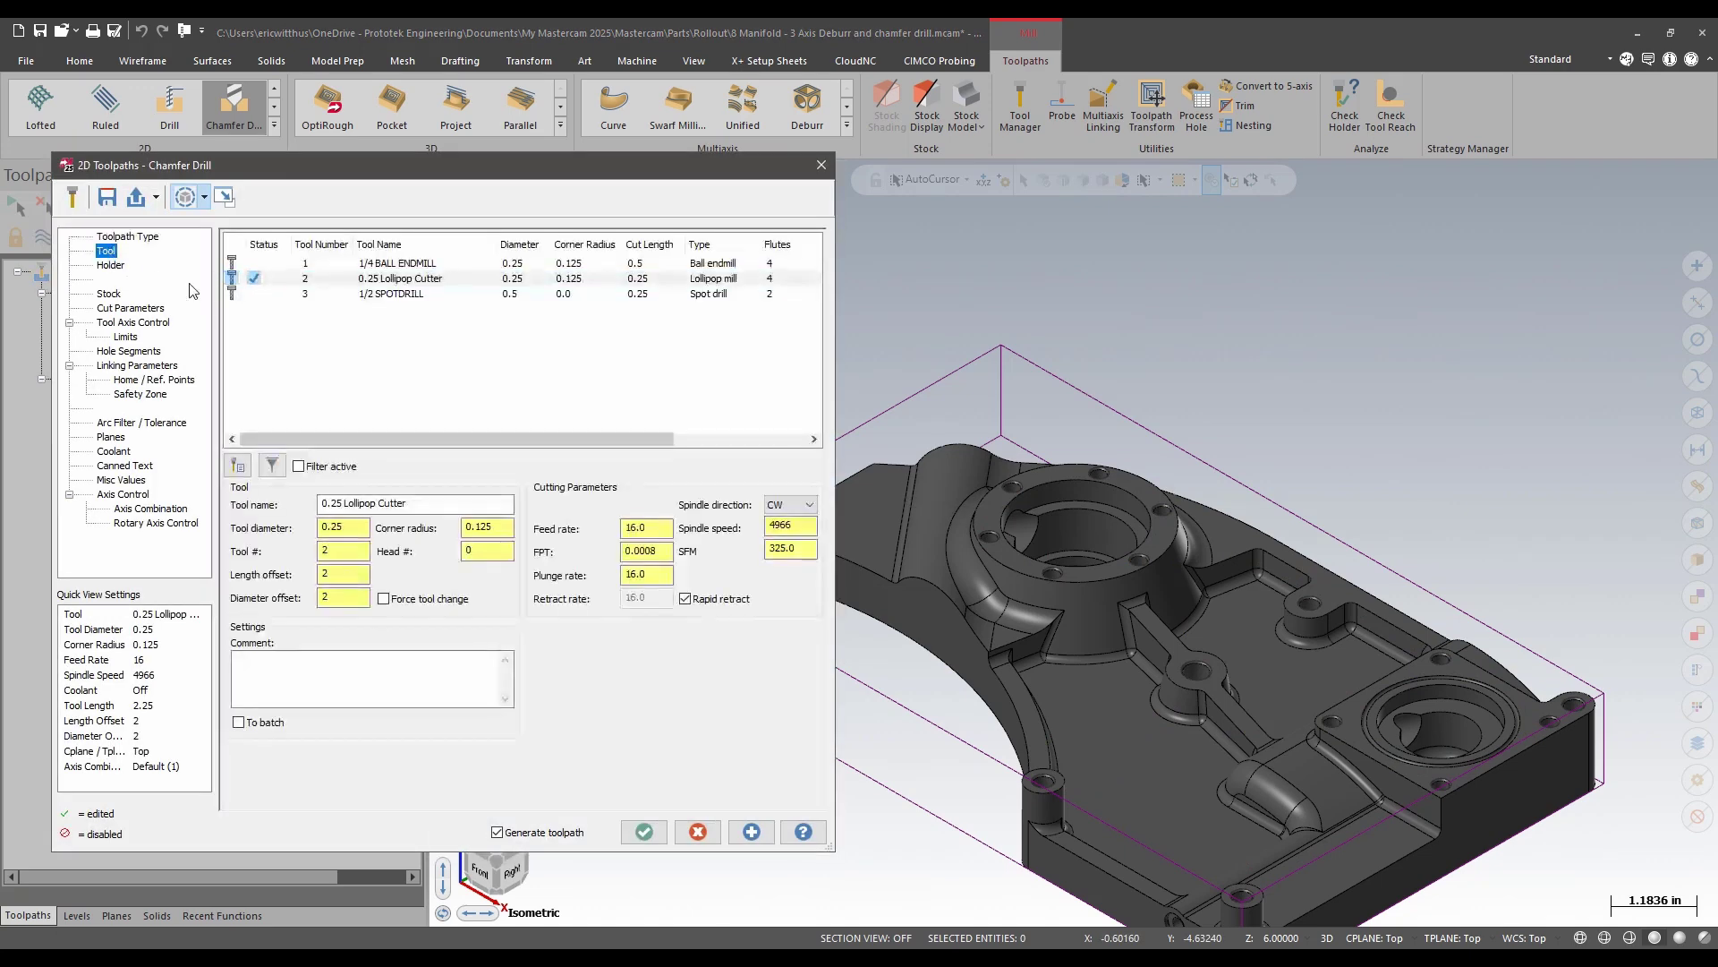
click(378, 295)
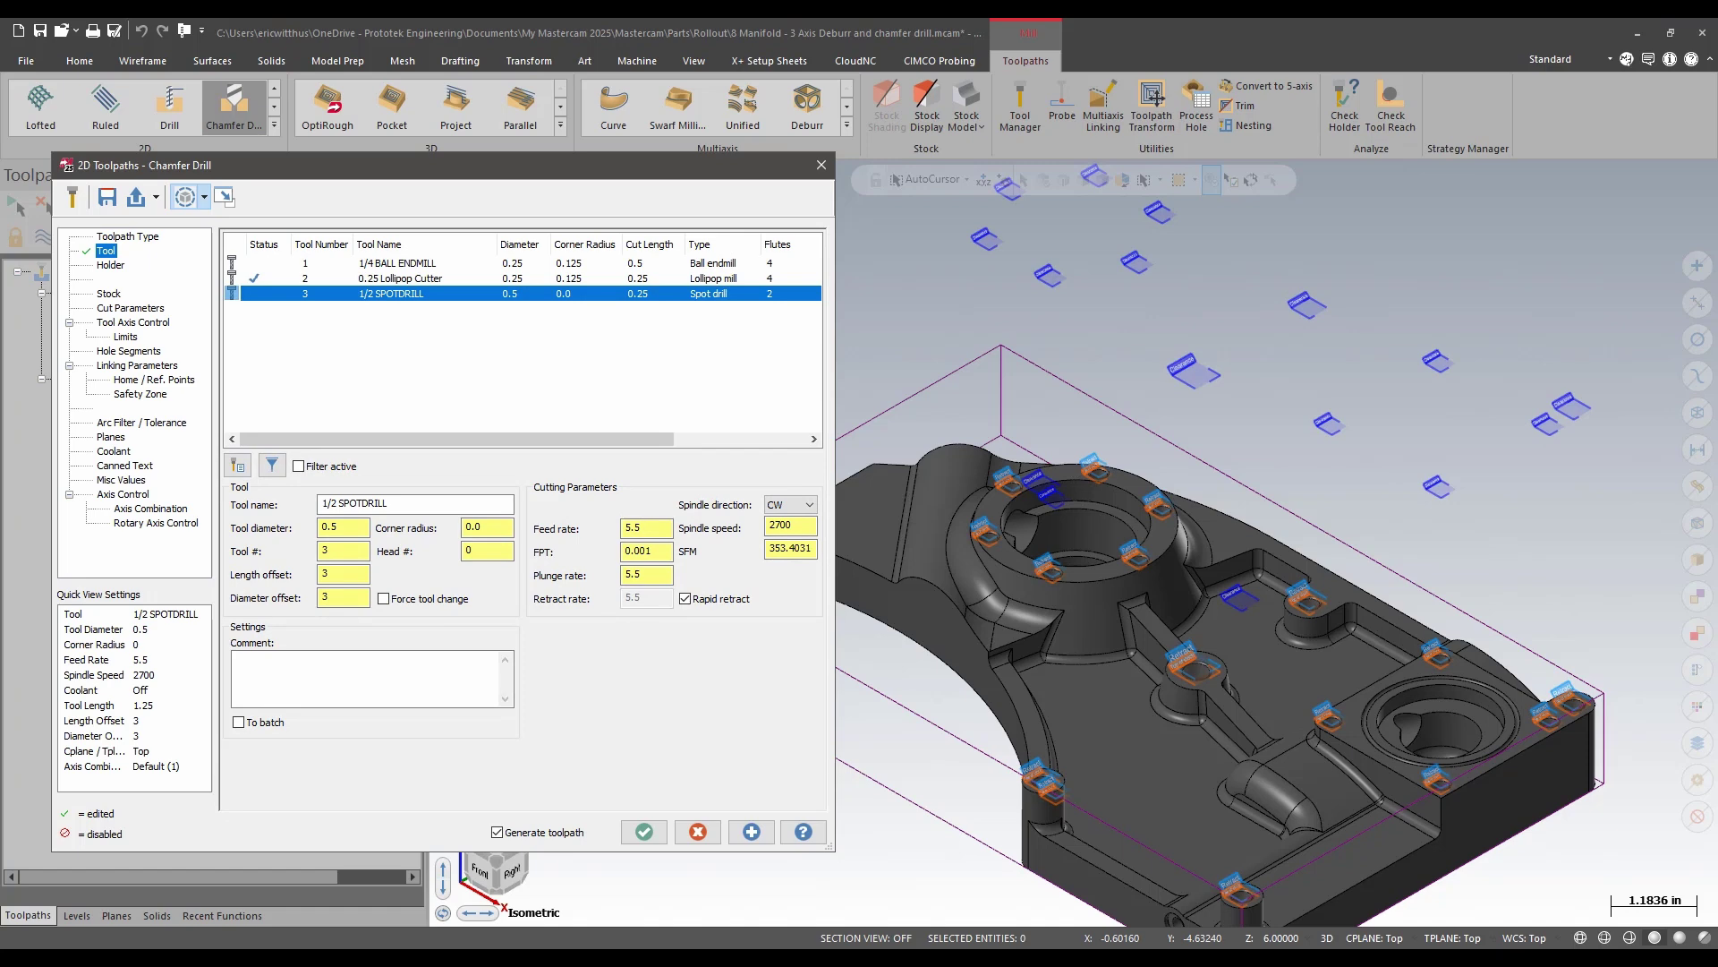
click(134, 310)
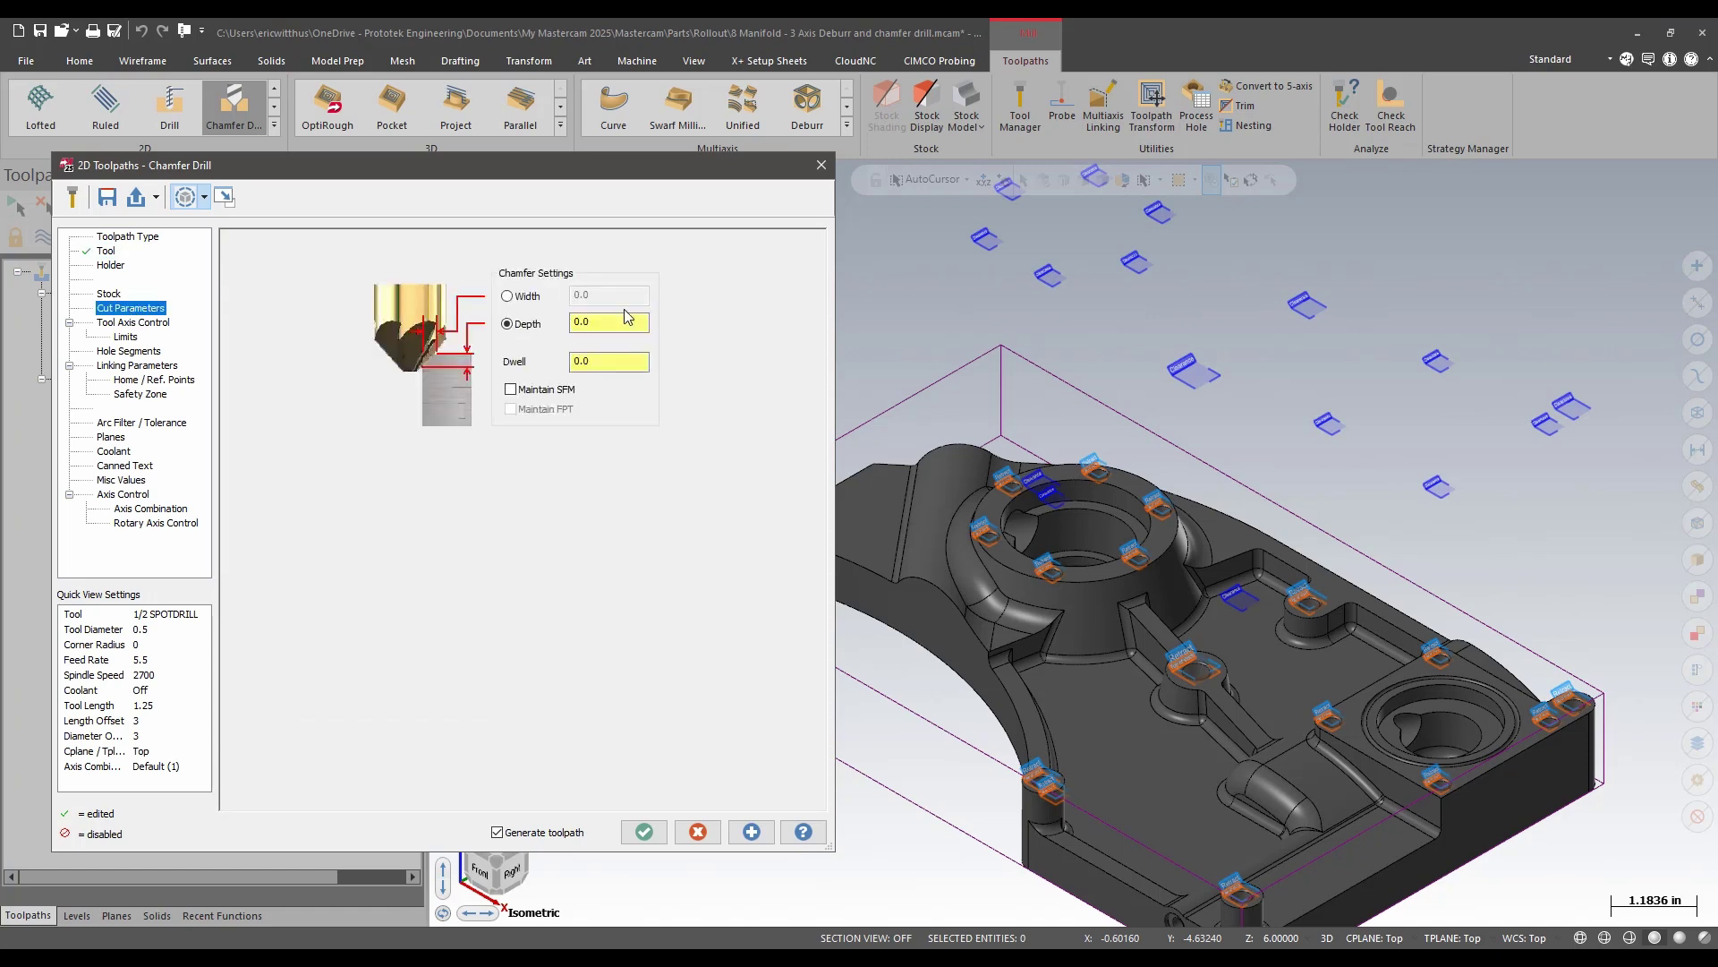
click(512, 390)
click(511, 410)
- Check the spot drill's spindle speed and feed rate, review the linking parameters, and generate the Chamfer Drill toolpath
click(105, 250)
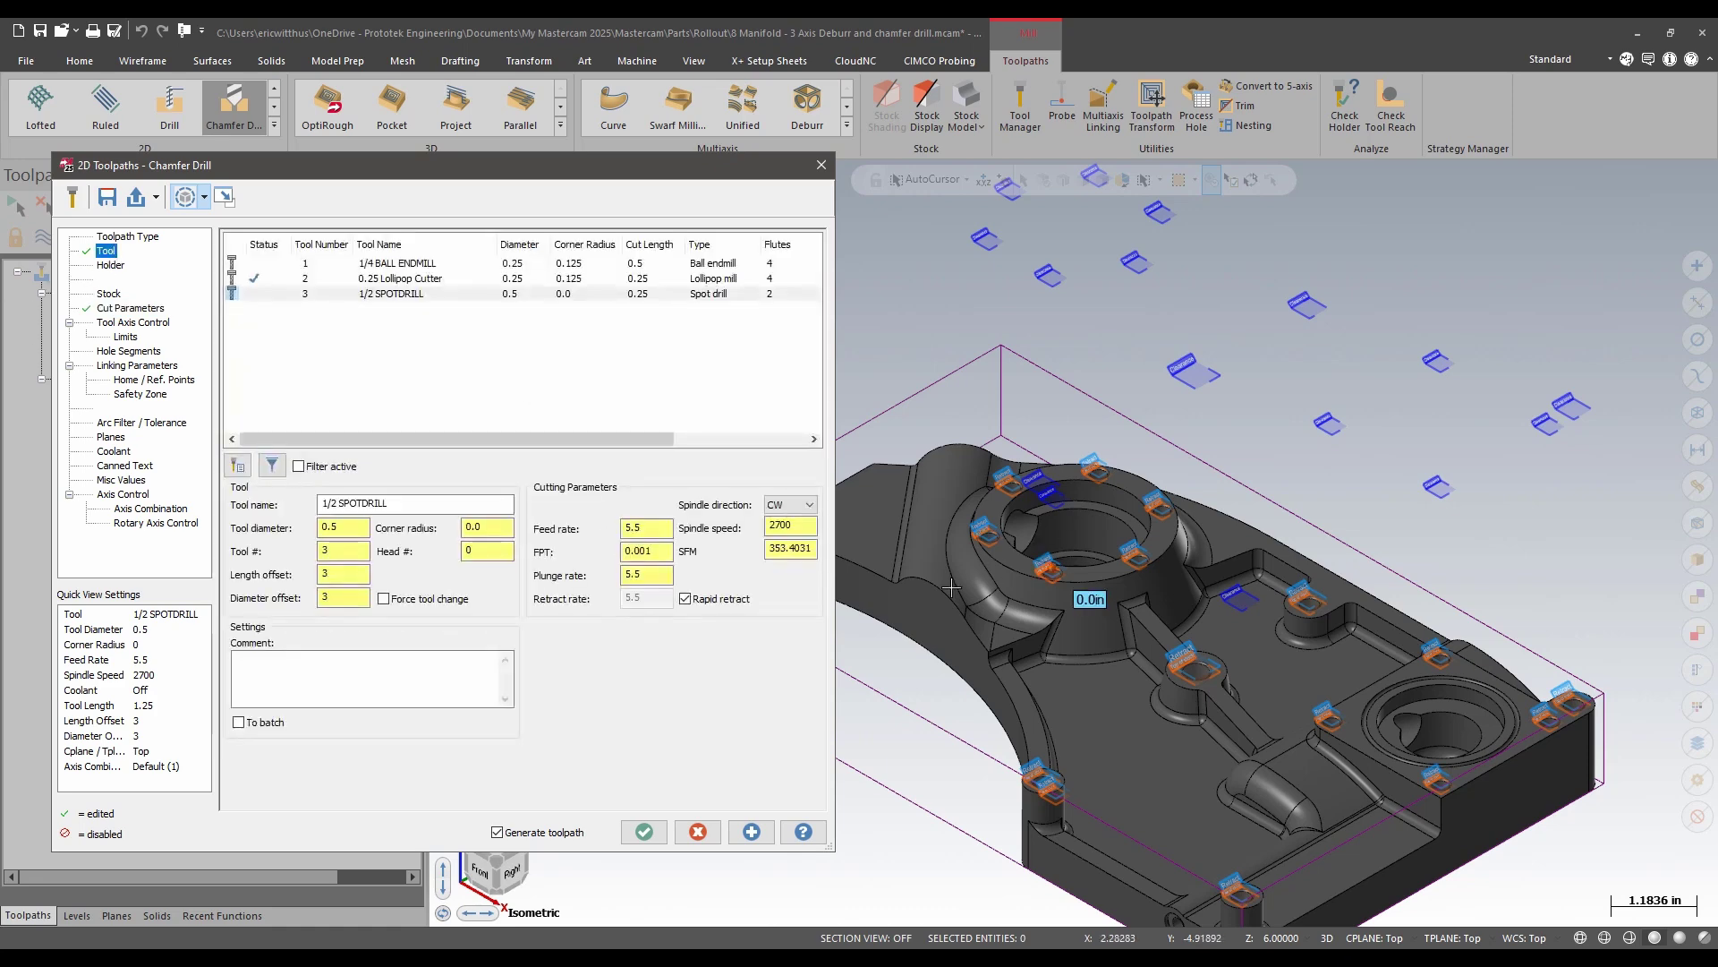
click(783, 526)
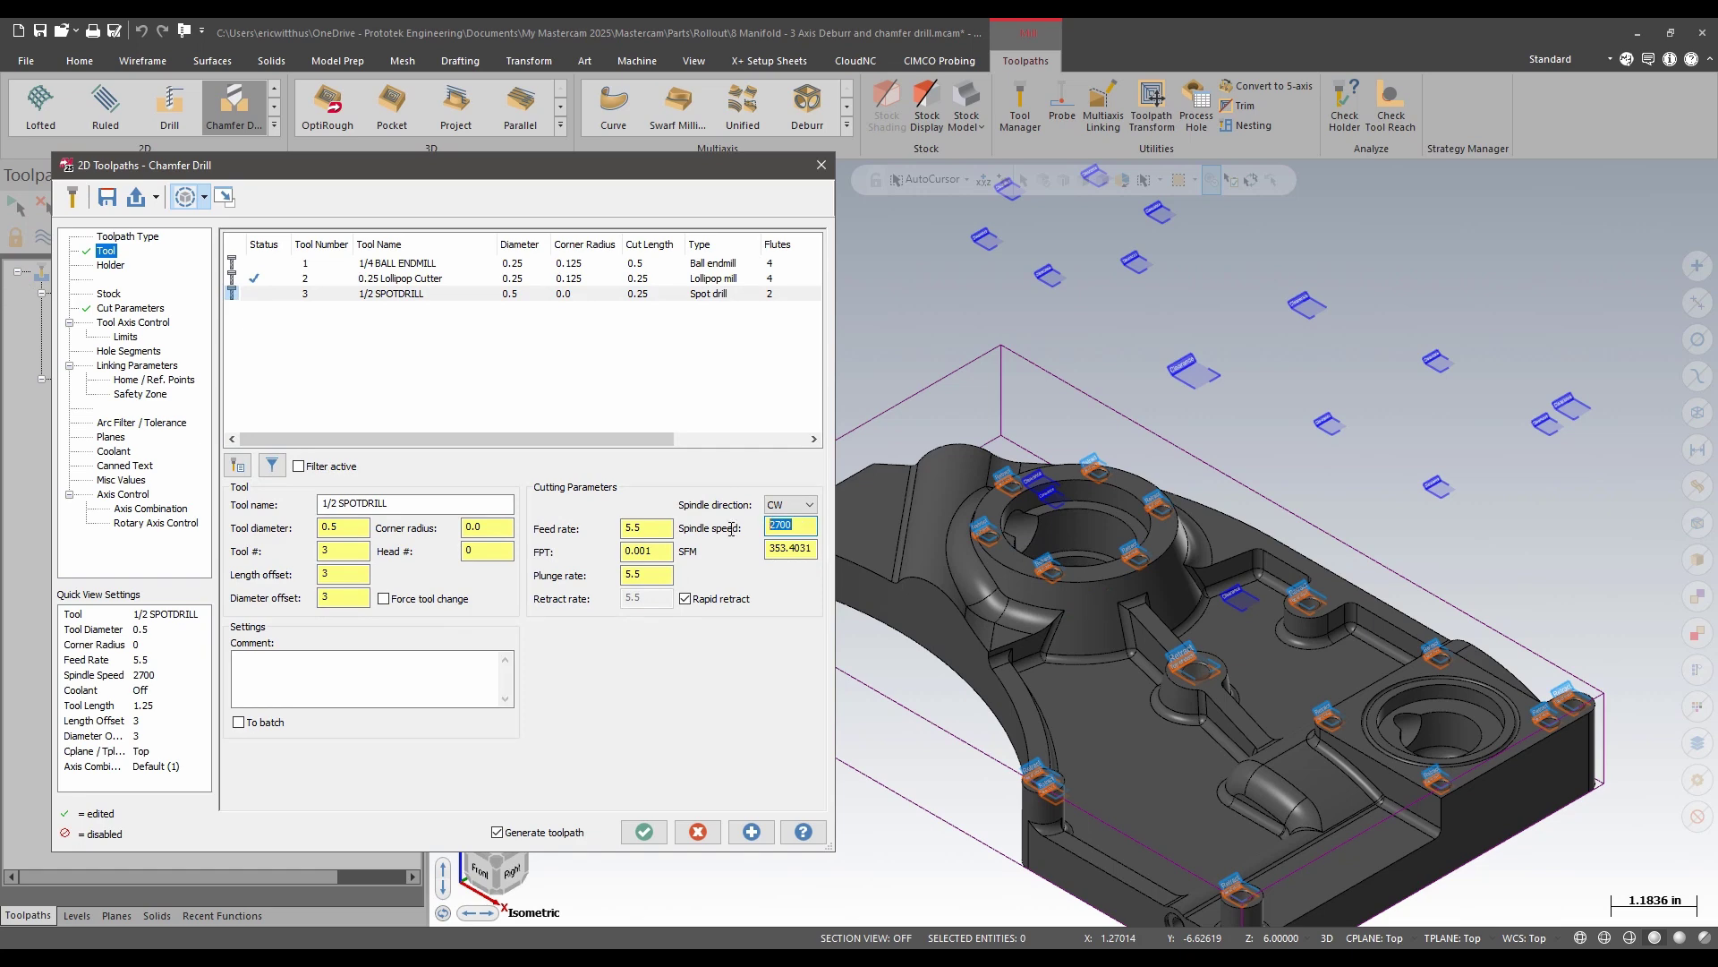
click(640, 528)
click(117, 366)
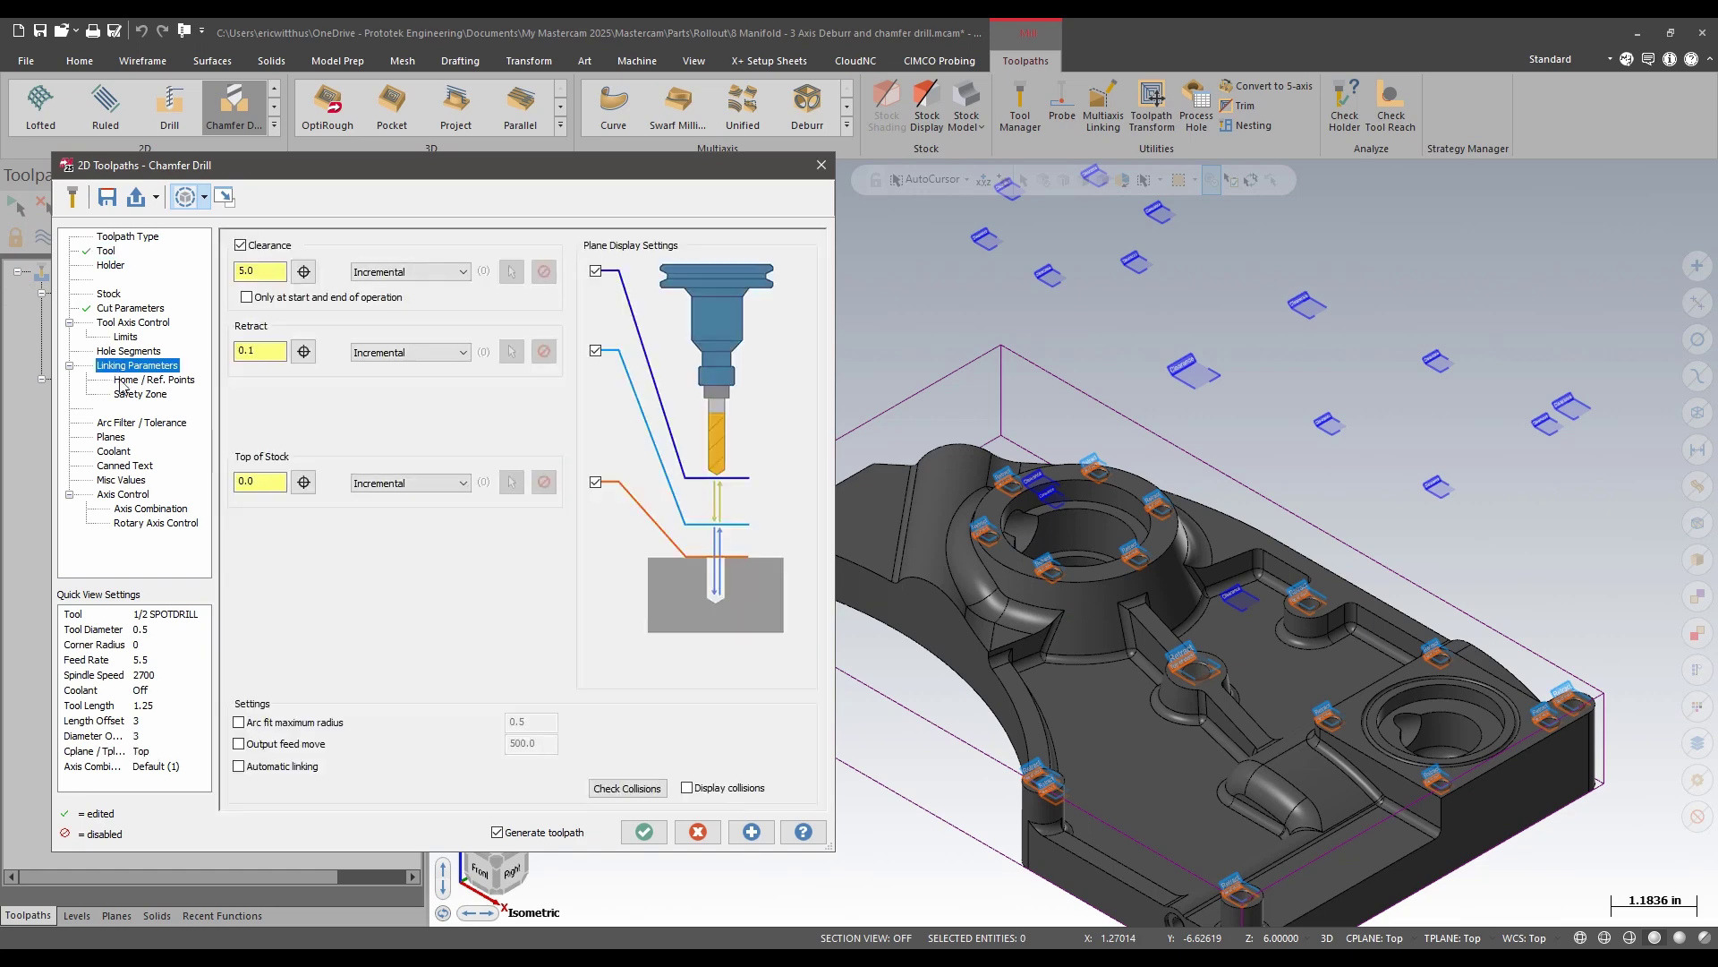
click(644, 831)
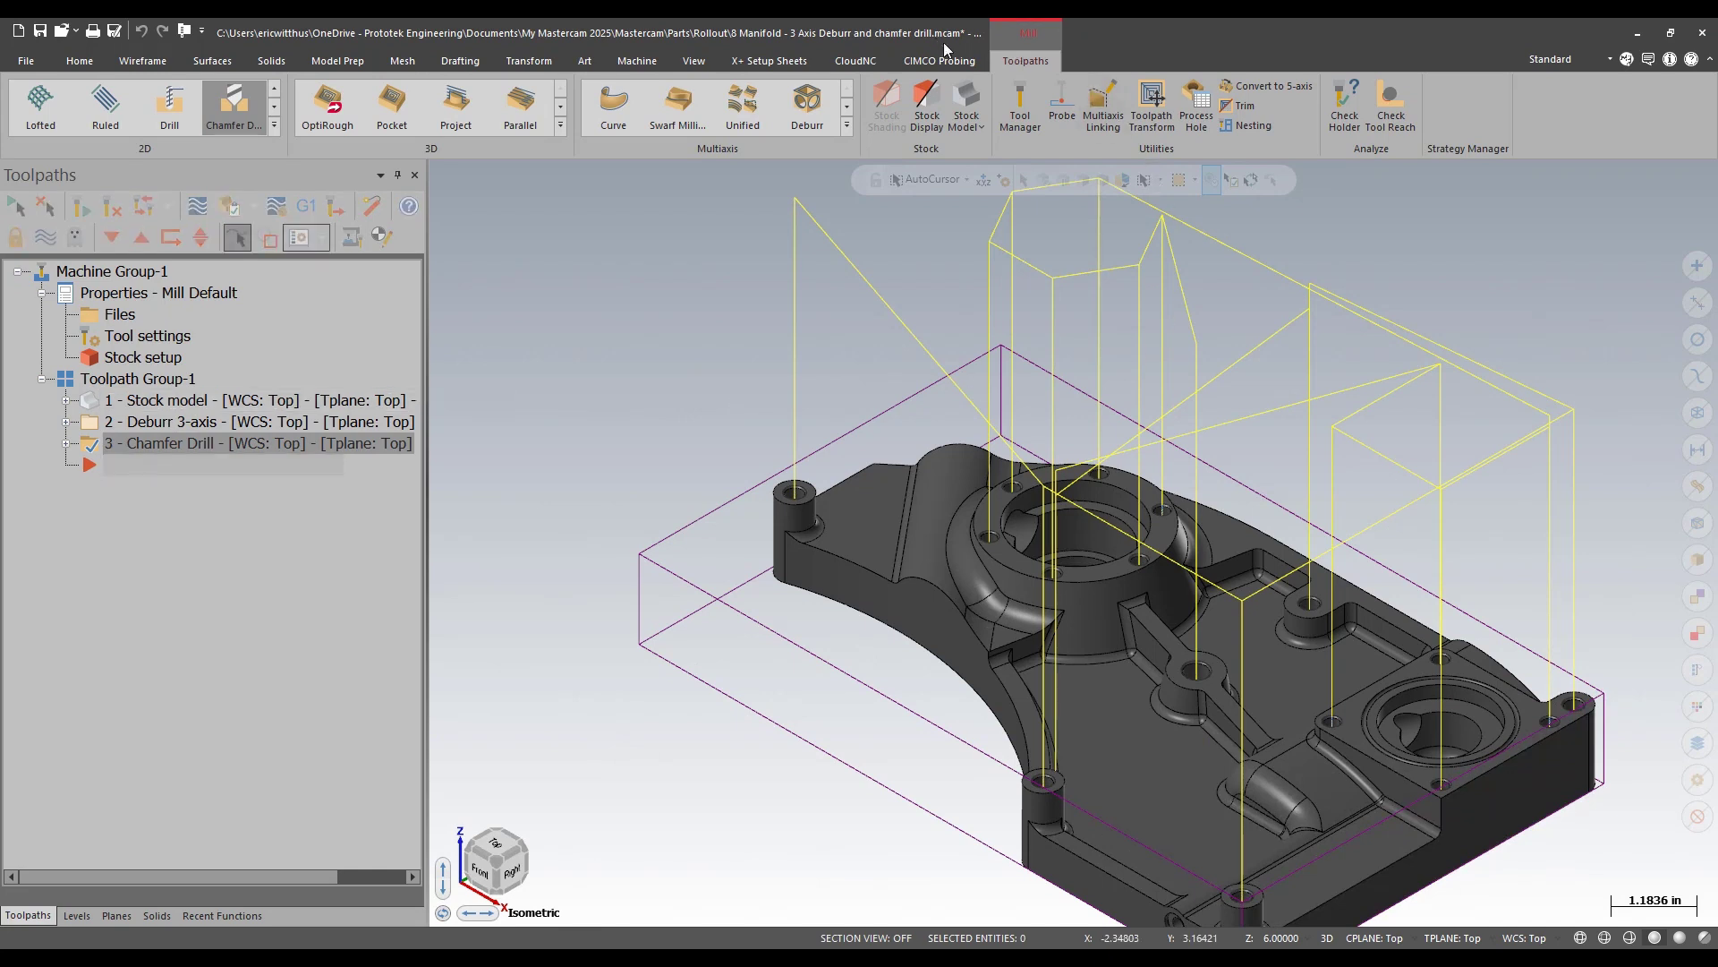
- Run Analyze Toolpath on the Chamfer Drill moves over the manifold's holes
click(80, 60)
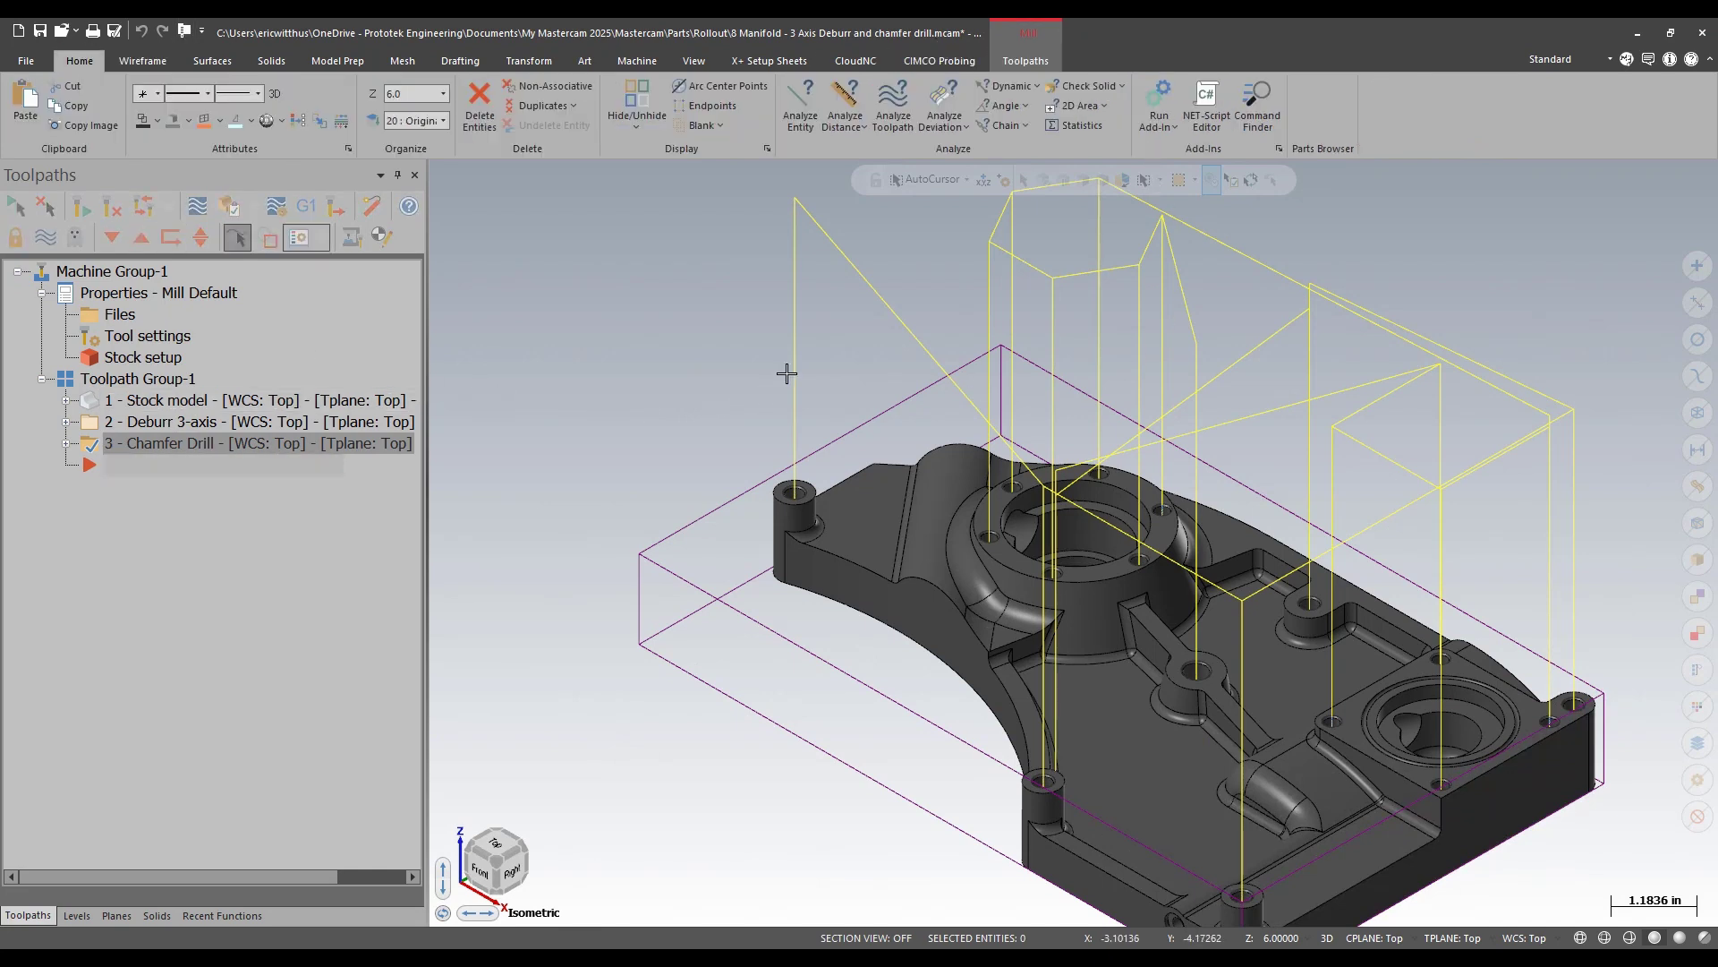
click(900, 117)
scroll(792, 486, up, 4)
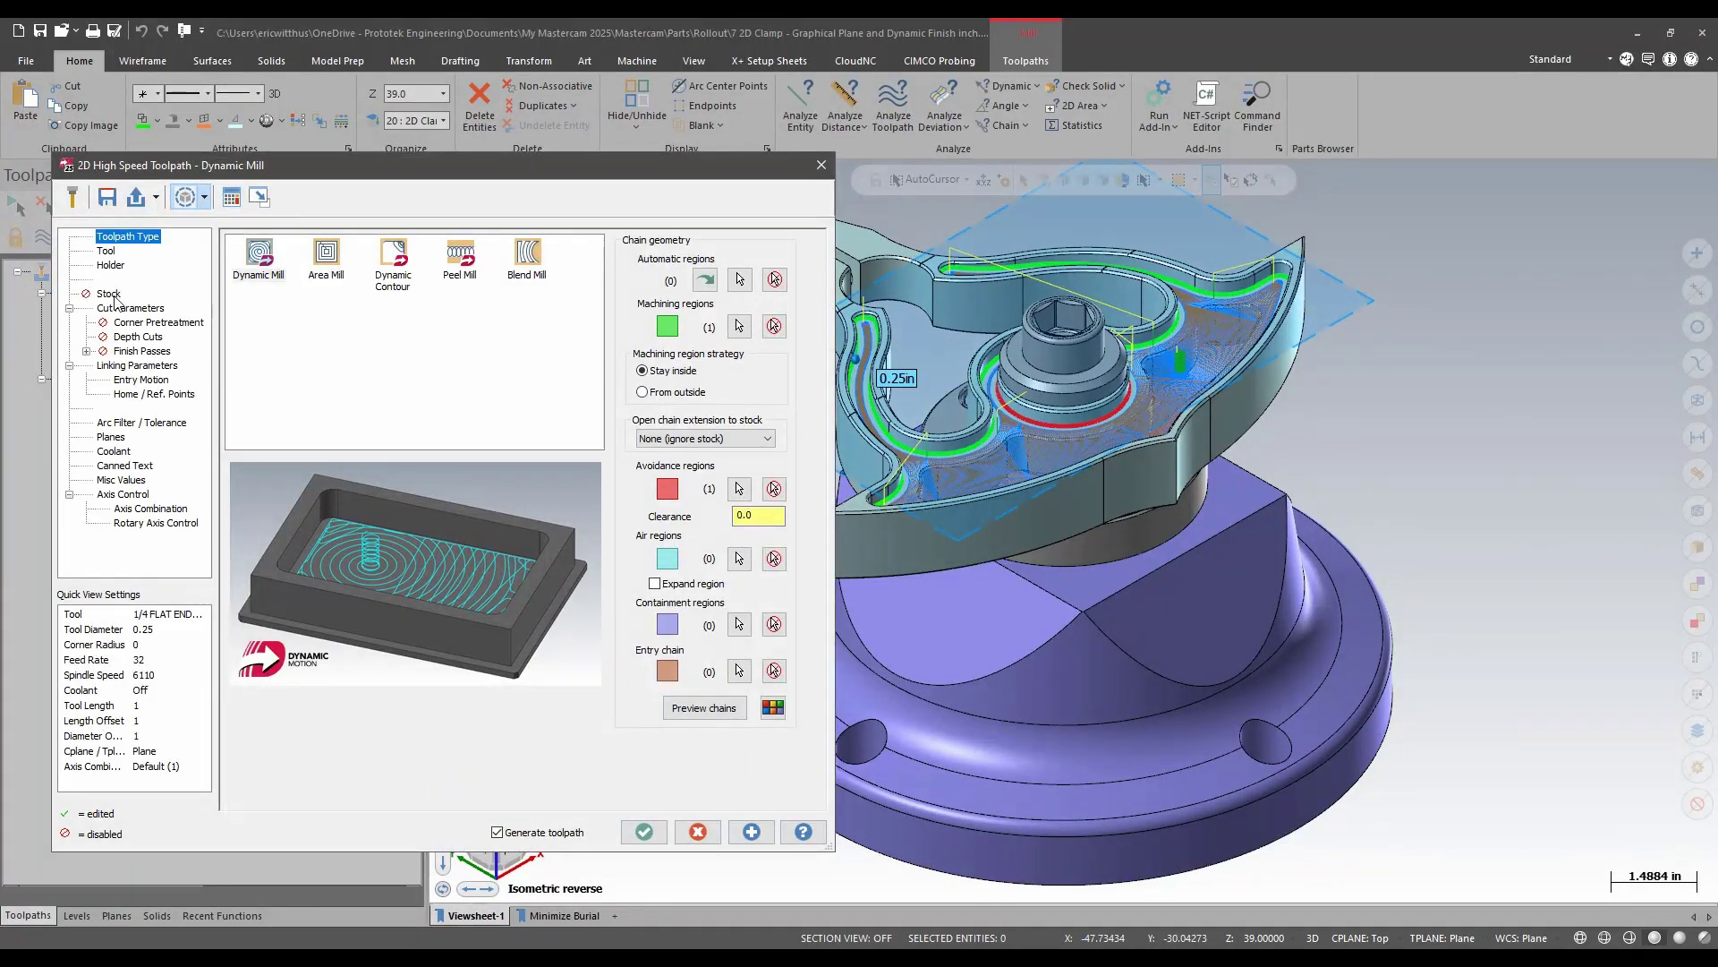
- Review the plane display options of the clamp's Dynamic Mill operation and inspect its chains and retract plane from several angles
click(204, 197)
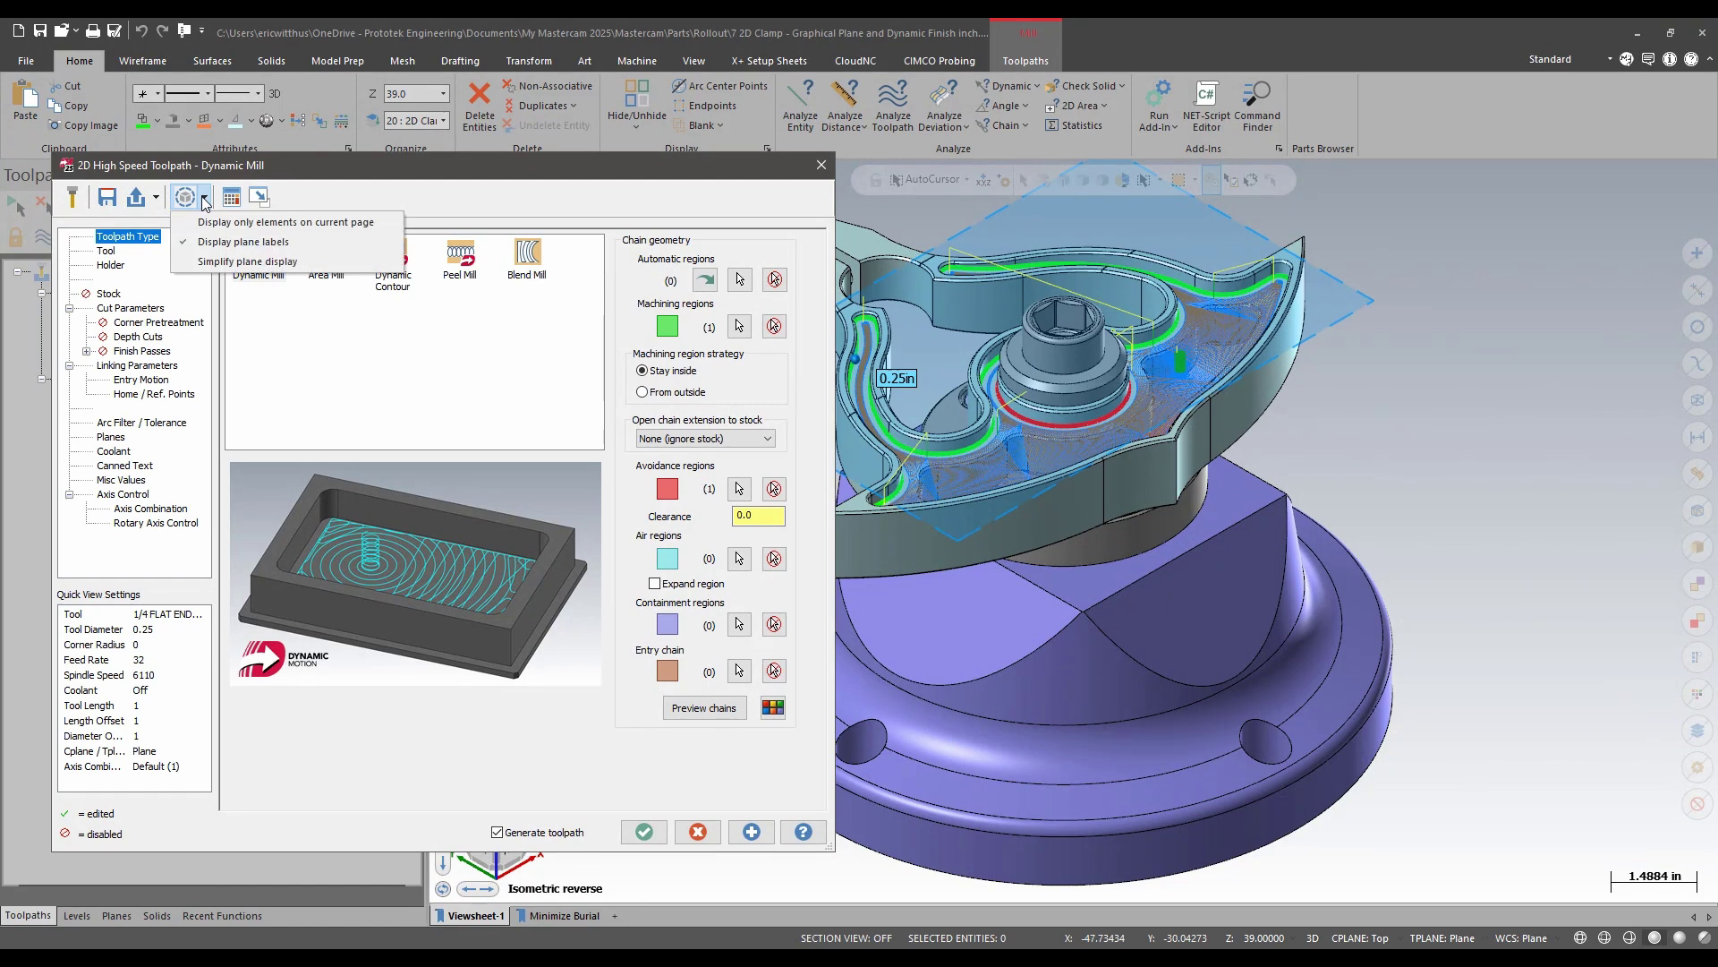
click(321, 226)
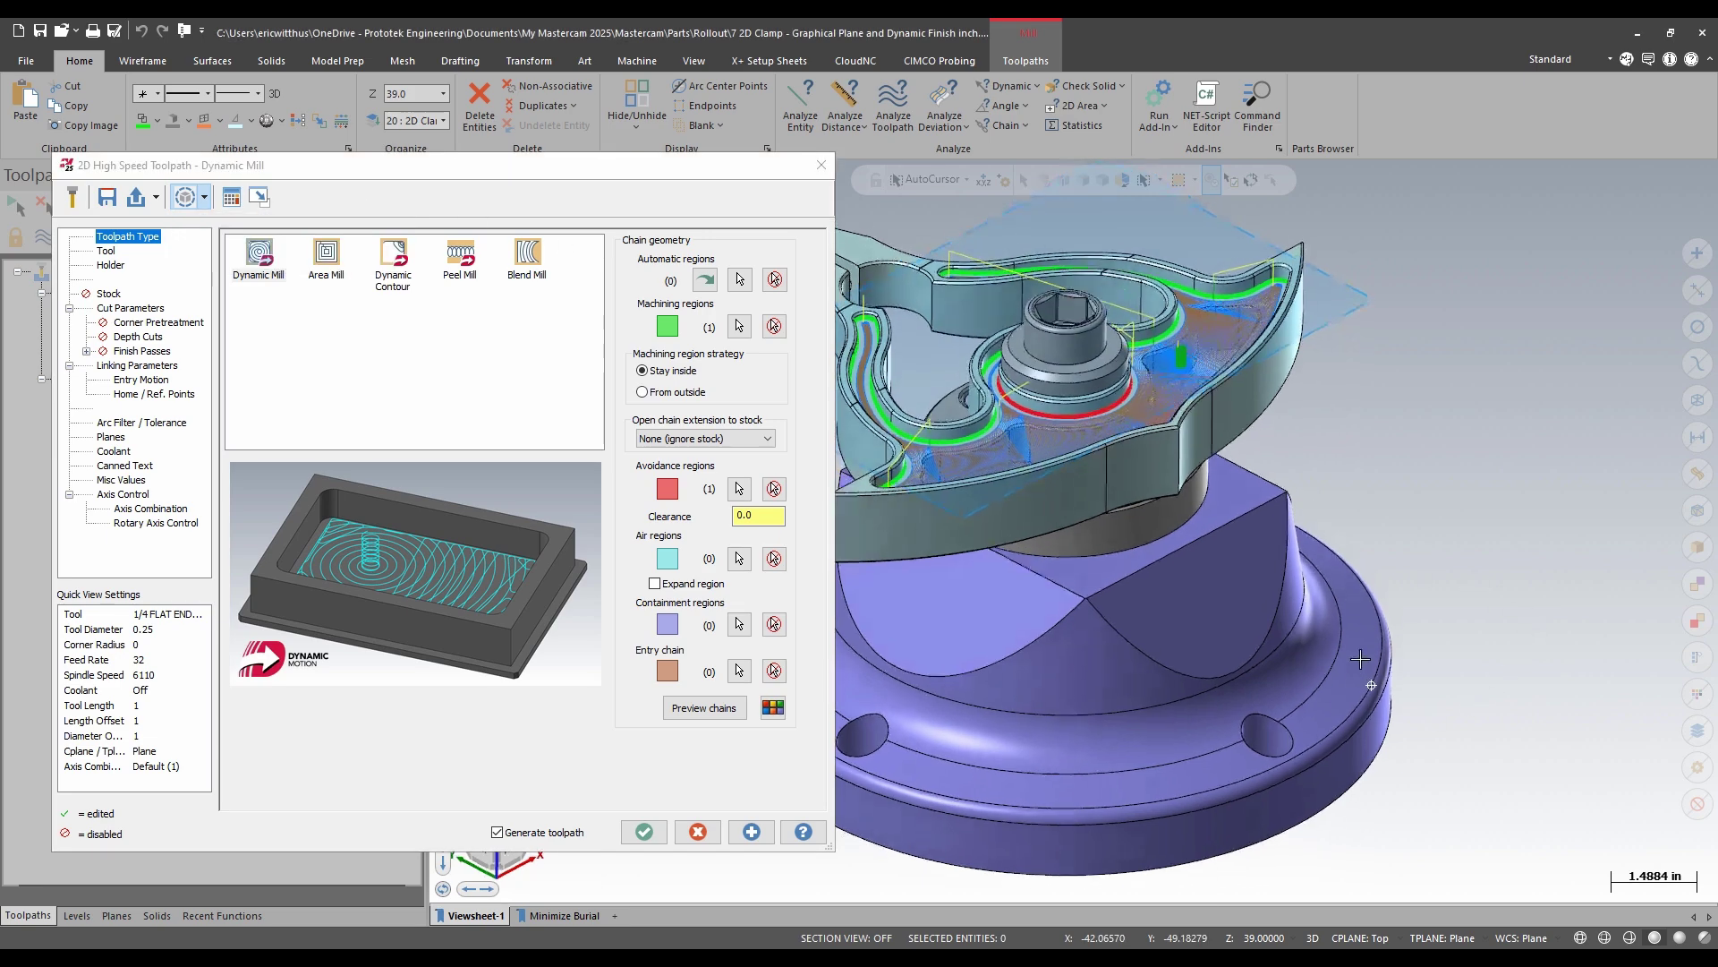
middle_drag(1360, 660, 1289, 304)
scroll(1289, 304, up, 5)
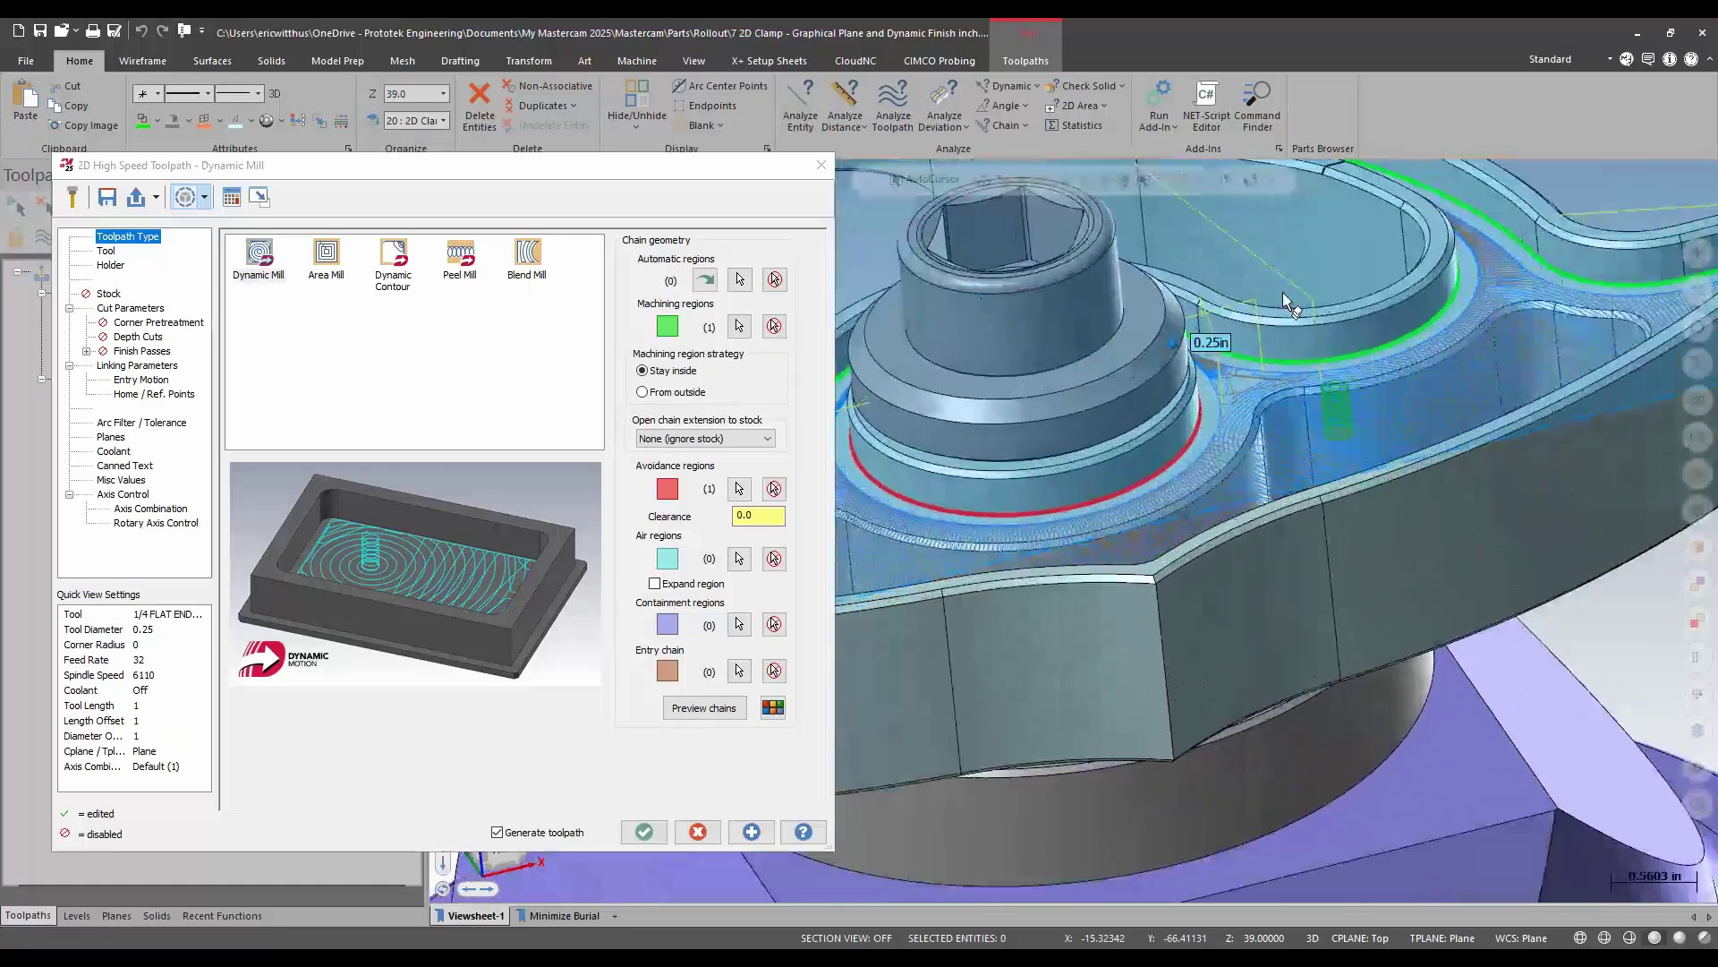
scroll(1289, 304, down, 5)
middle_drag(1253, 609, 1204, 596)
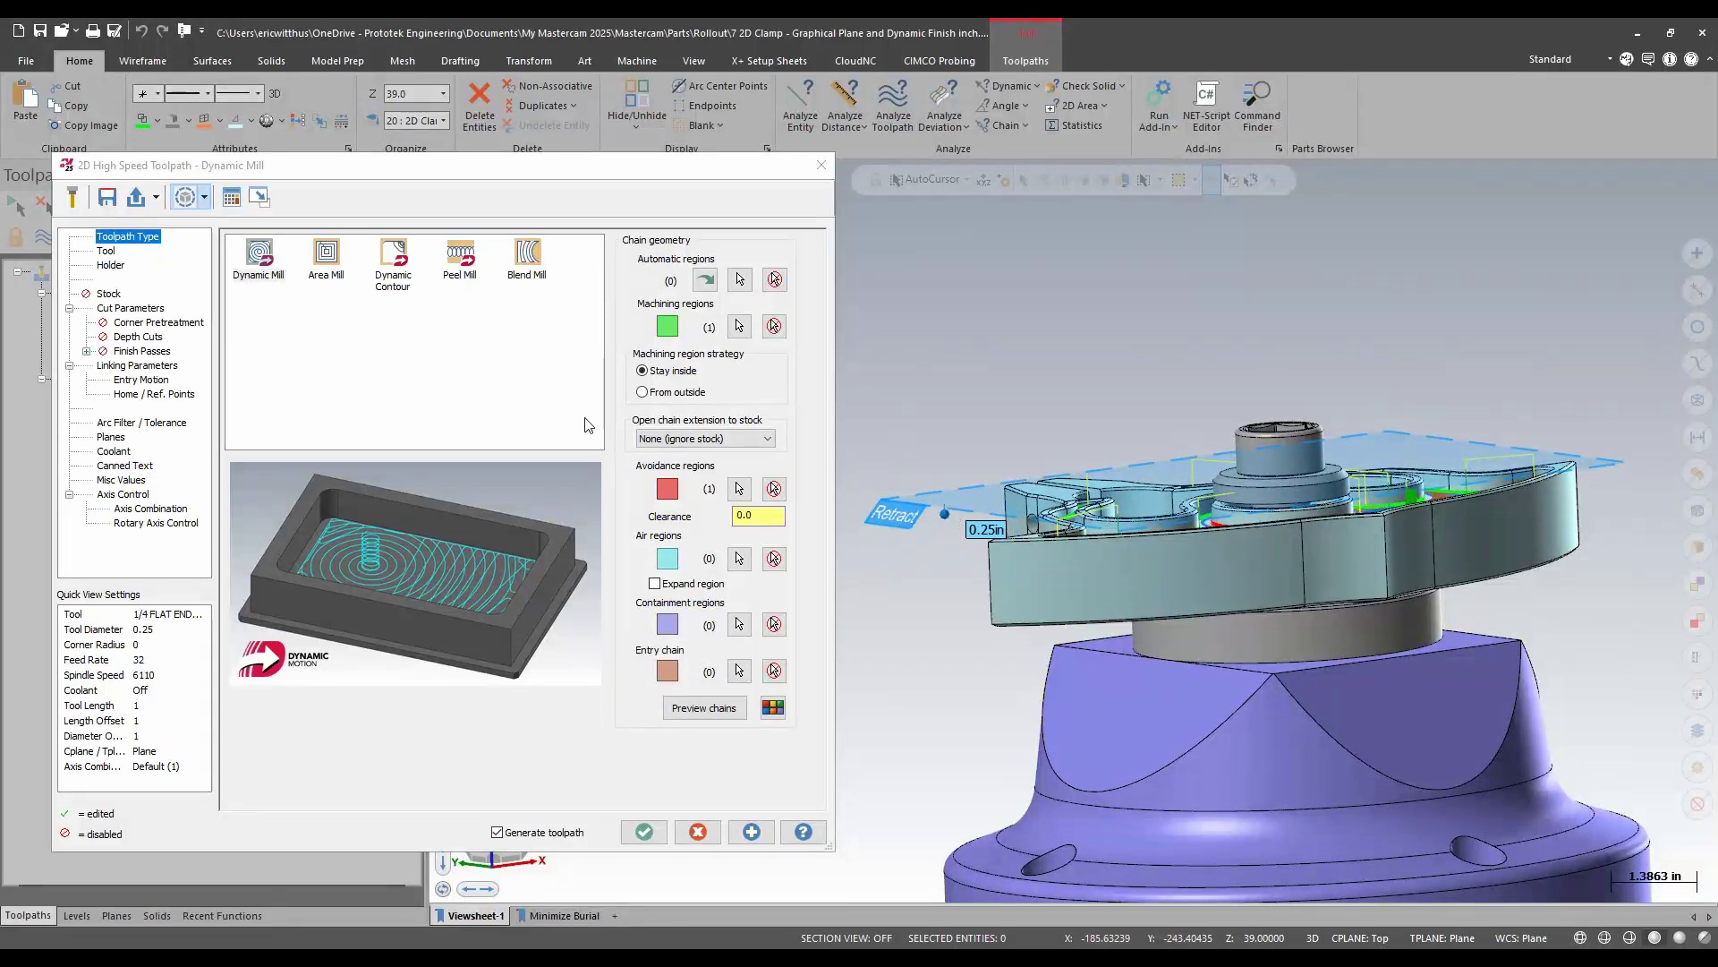
- Raise the Dynamic Mill's Retract plane graphically to 2.0 in and regenerate the toolpath
click(161, 367)
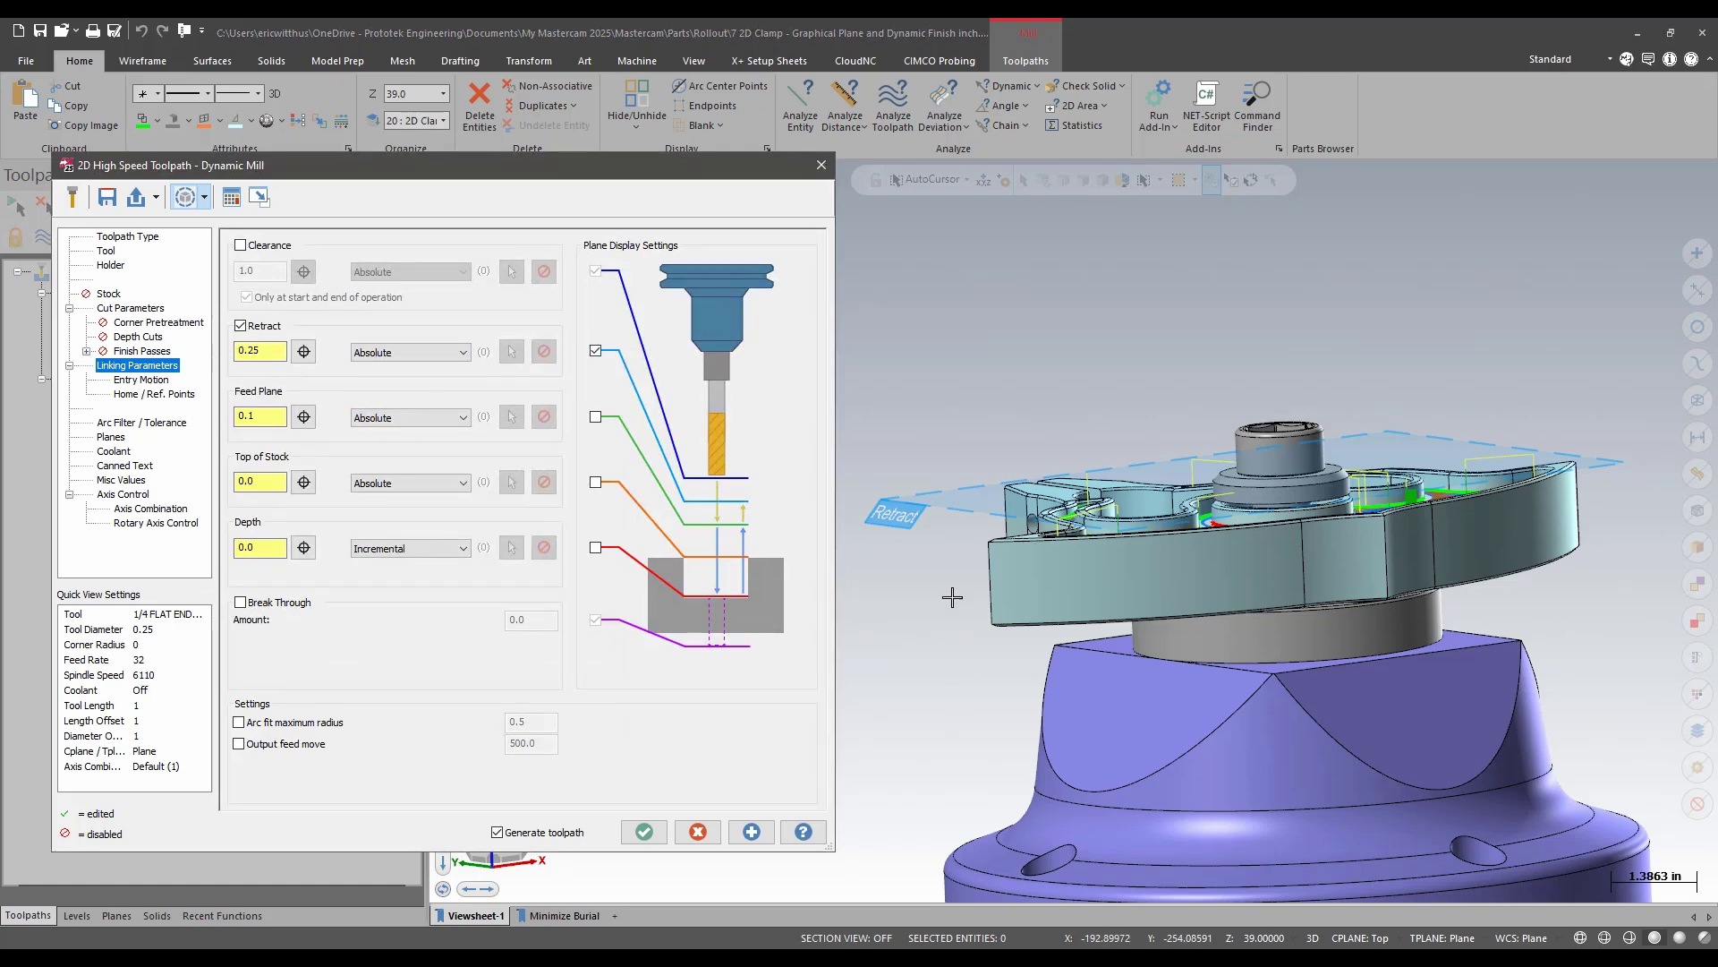
drag(975, 512, 954, 387)
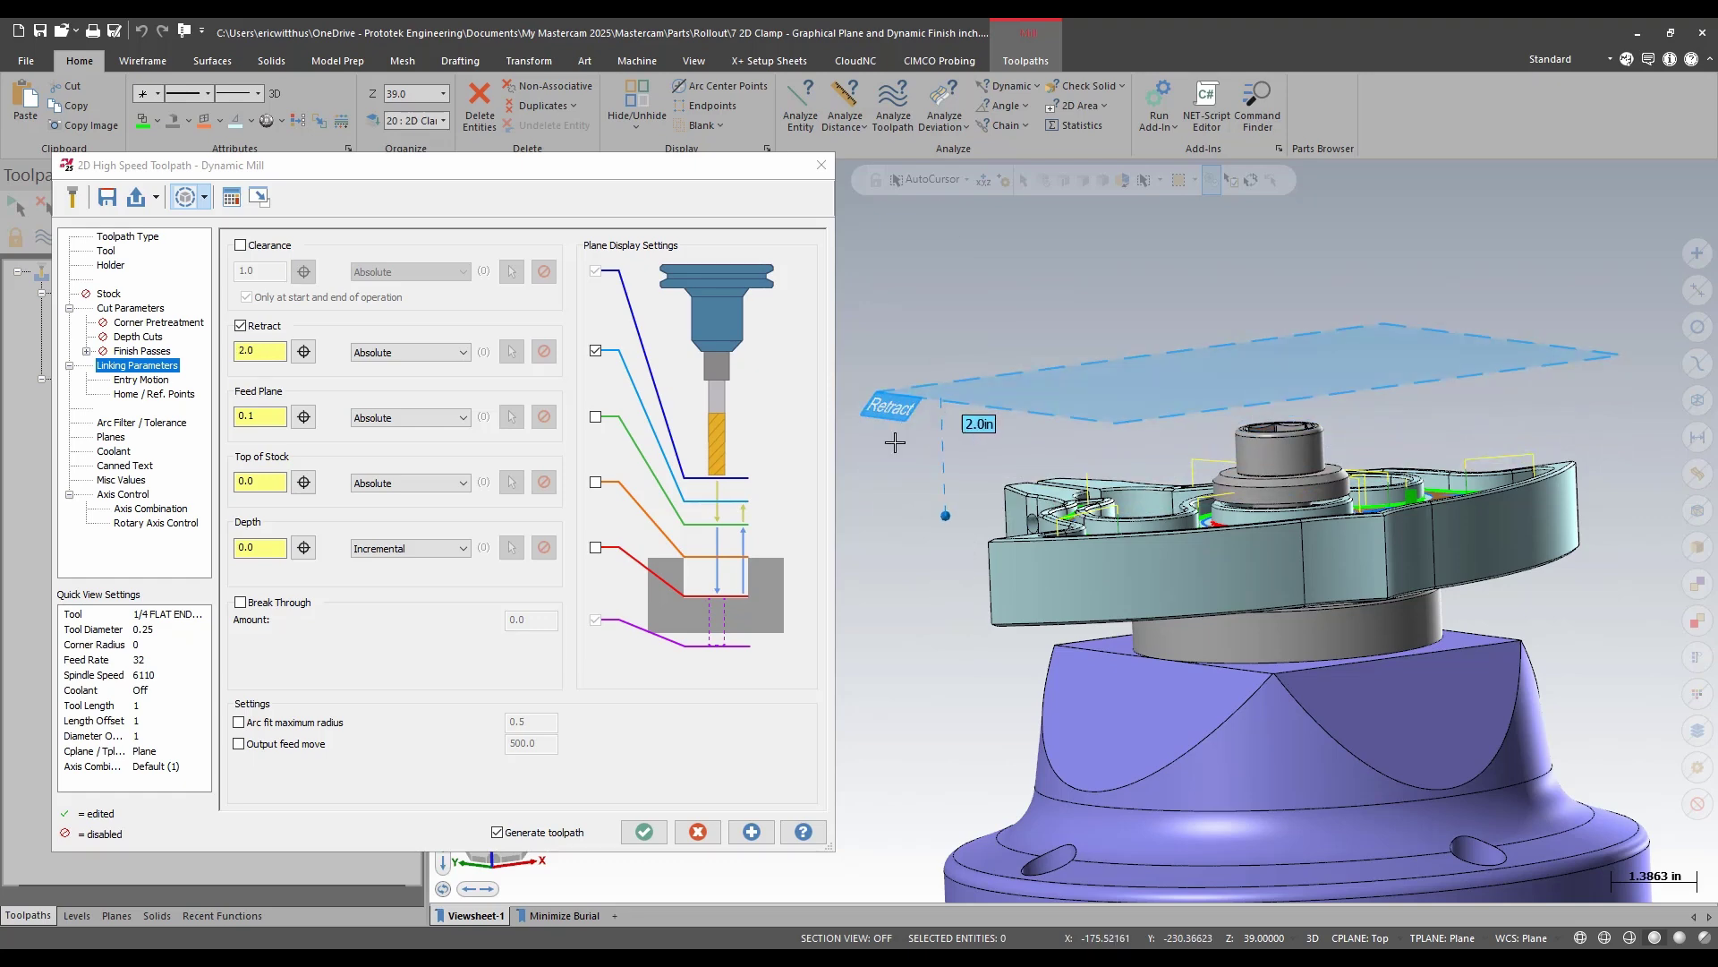
click(643, 831)
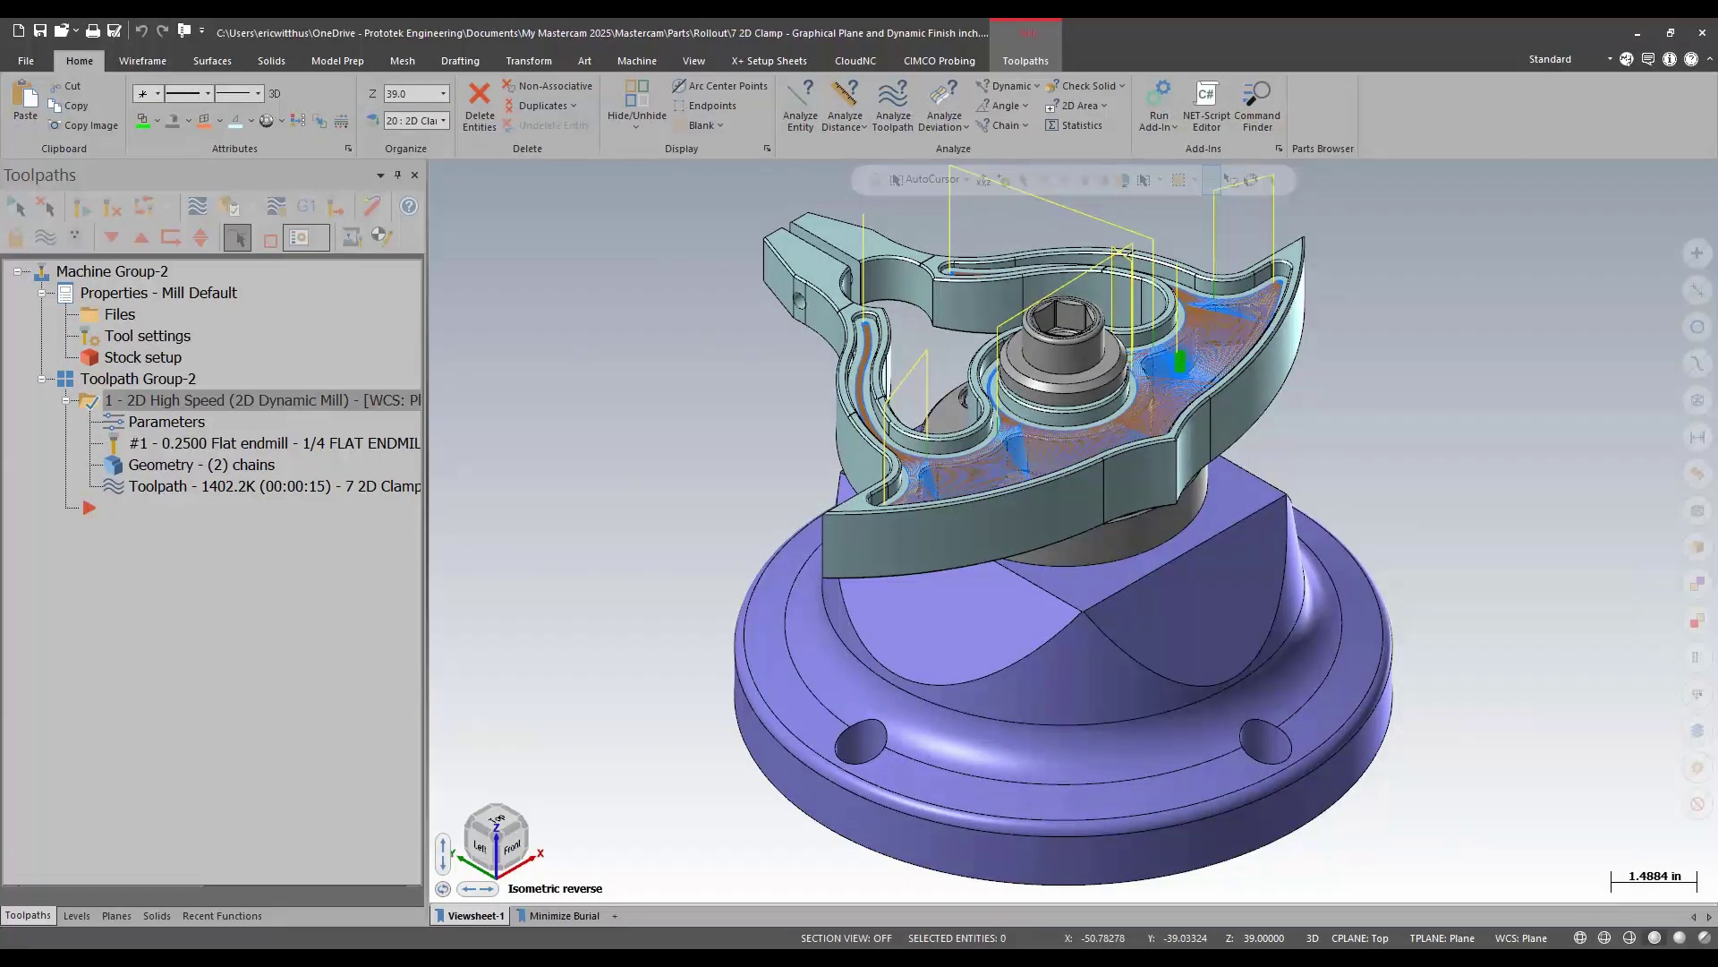
- Inspect the toolpath in the clamp's narrow slot and enable a finish pass in the Dynamic Mill with 1 pass and 0.005 spacing
scroll(808, 386, up, 10)
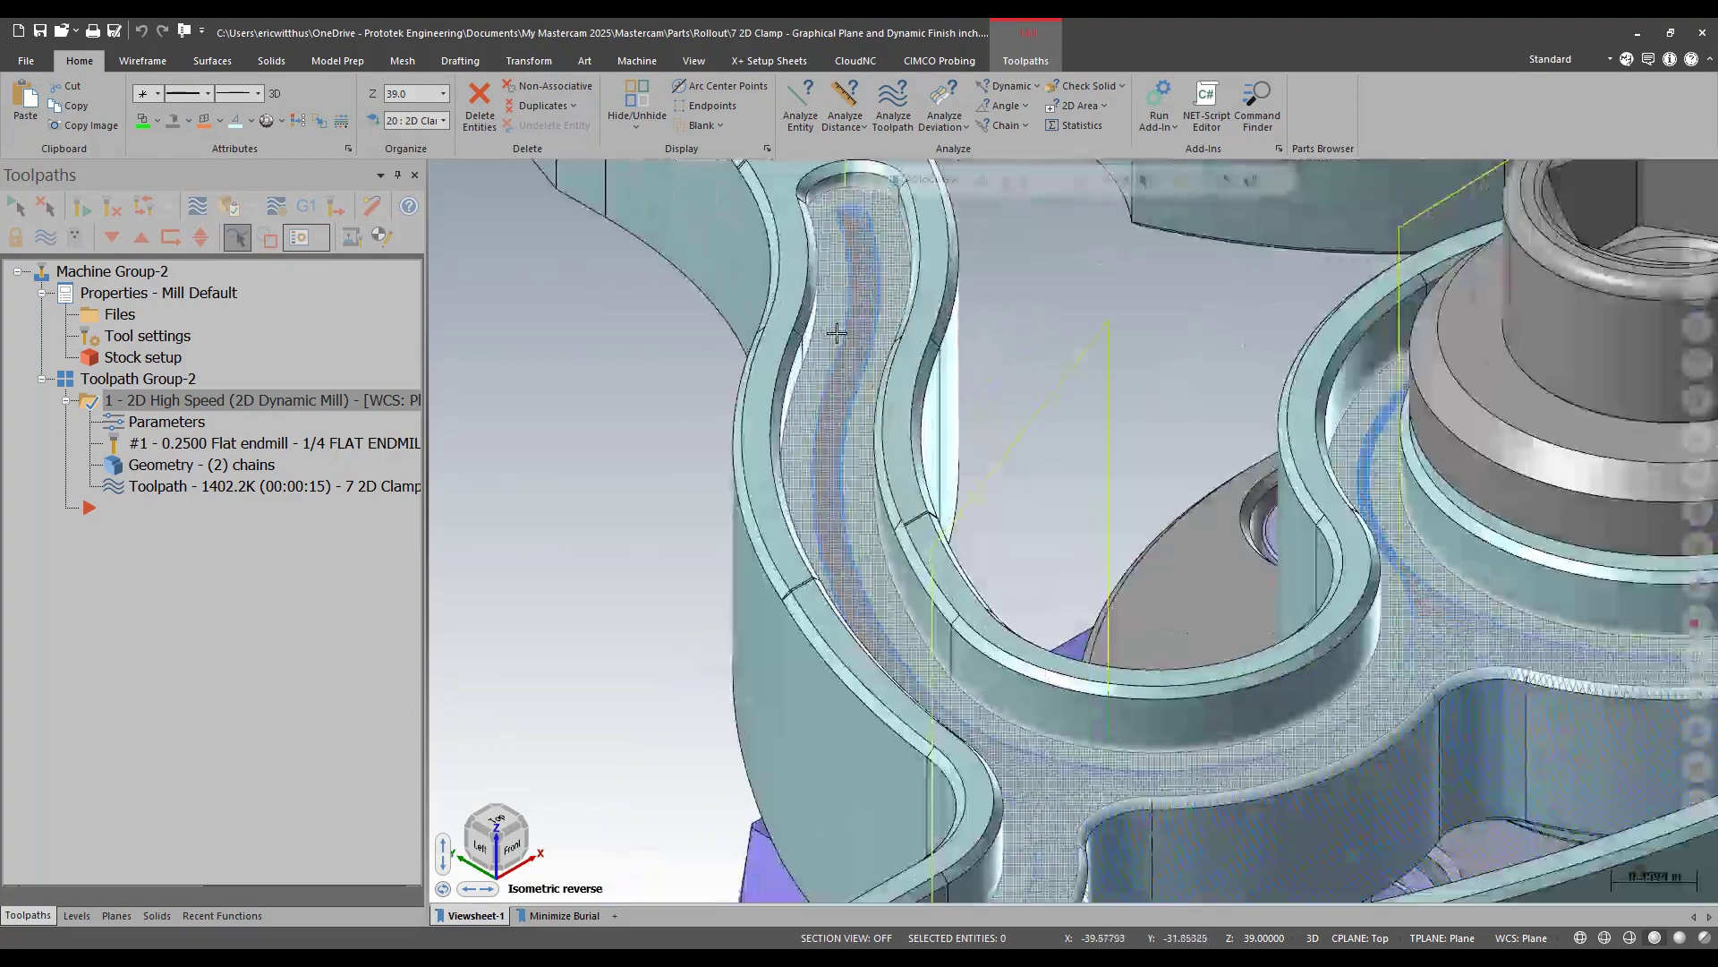
scroll(808, 386, up, 5)
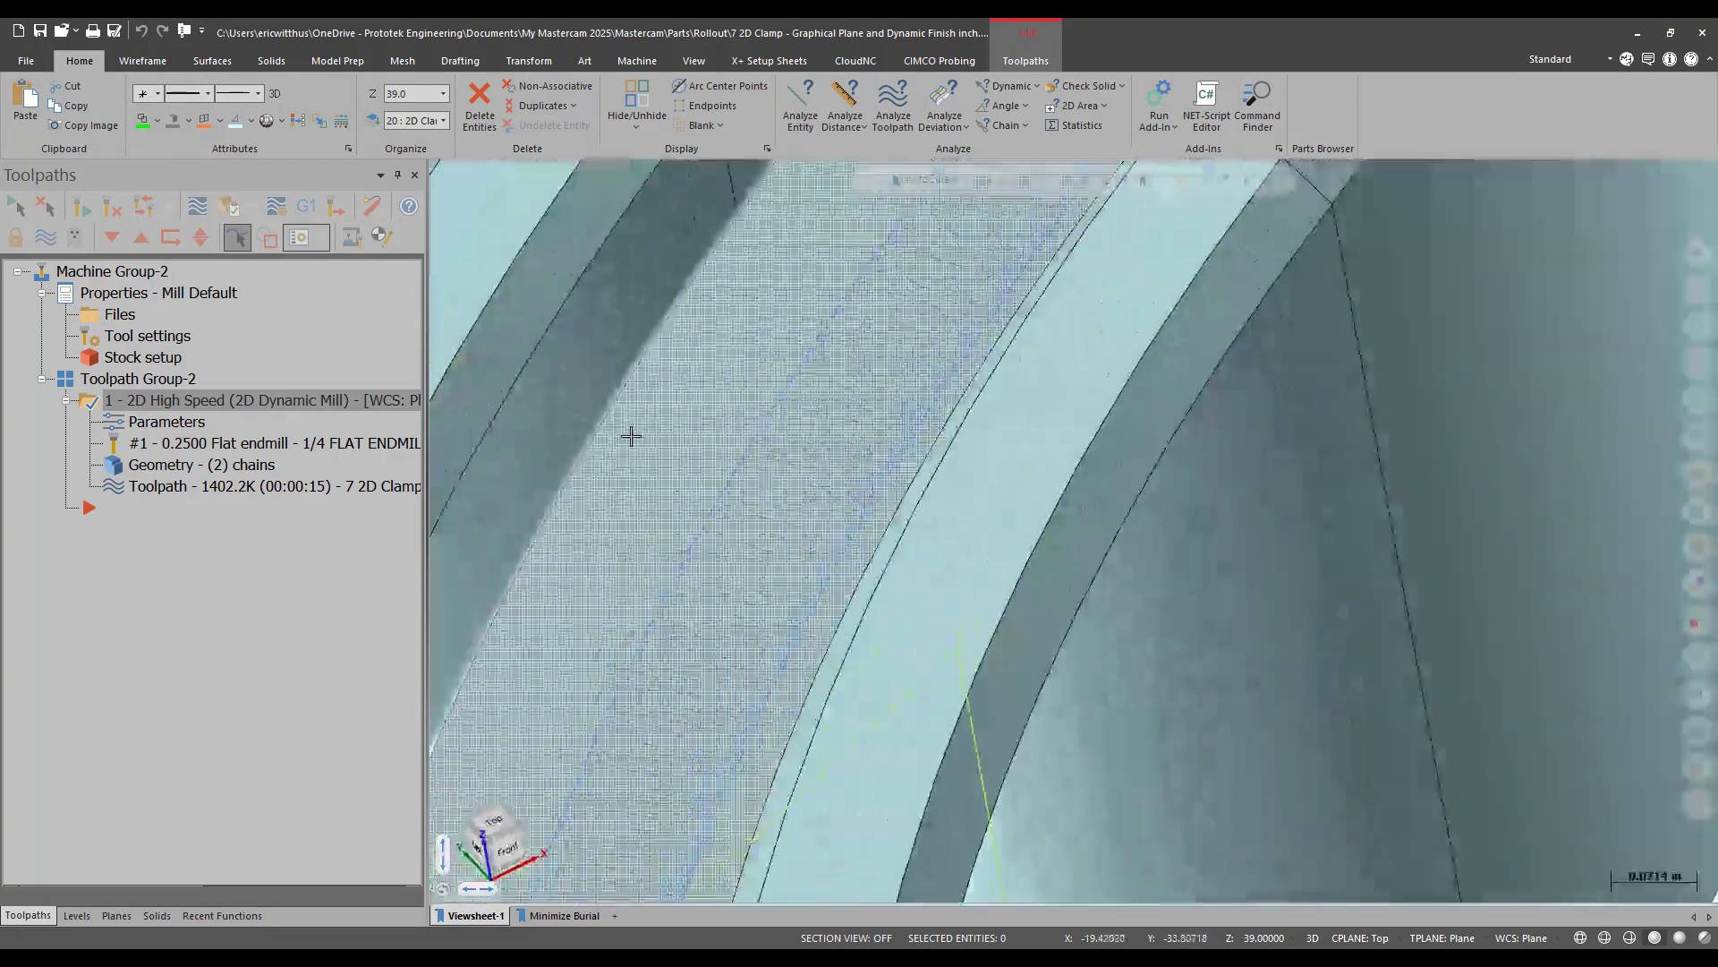
scroll(755, 492, down, 8)
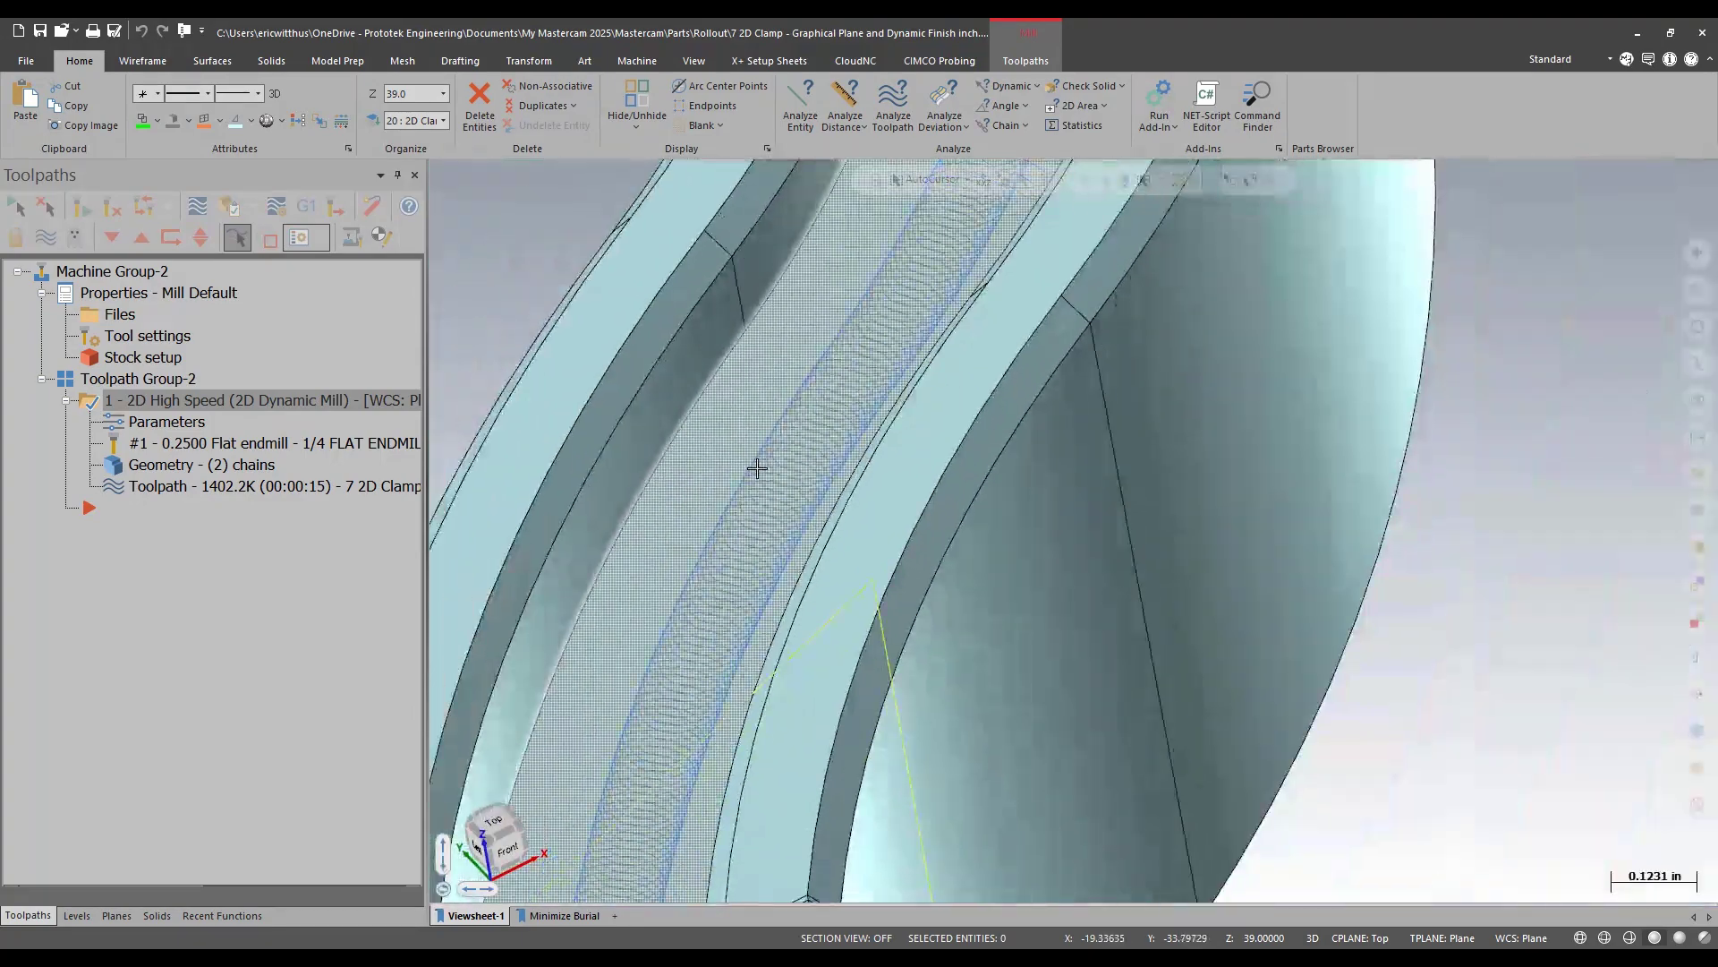
scroll(687, 571, down, 3)
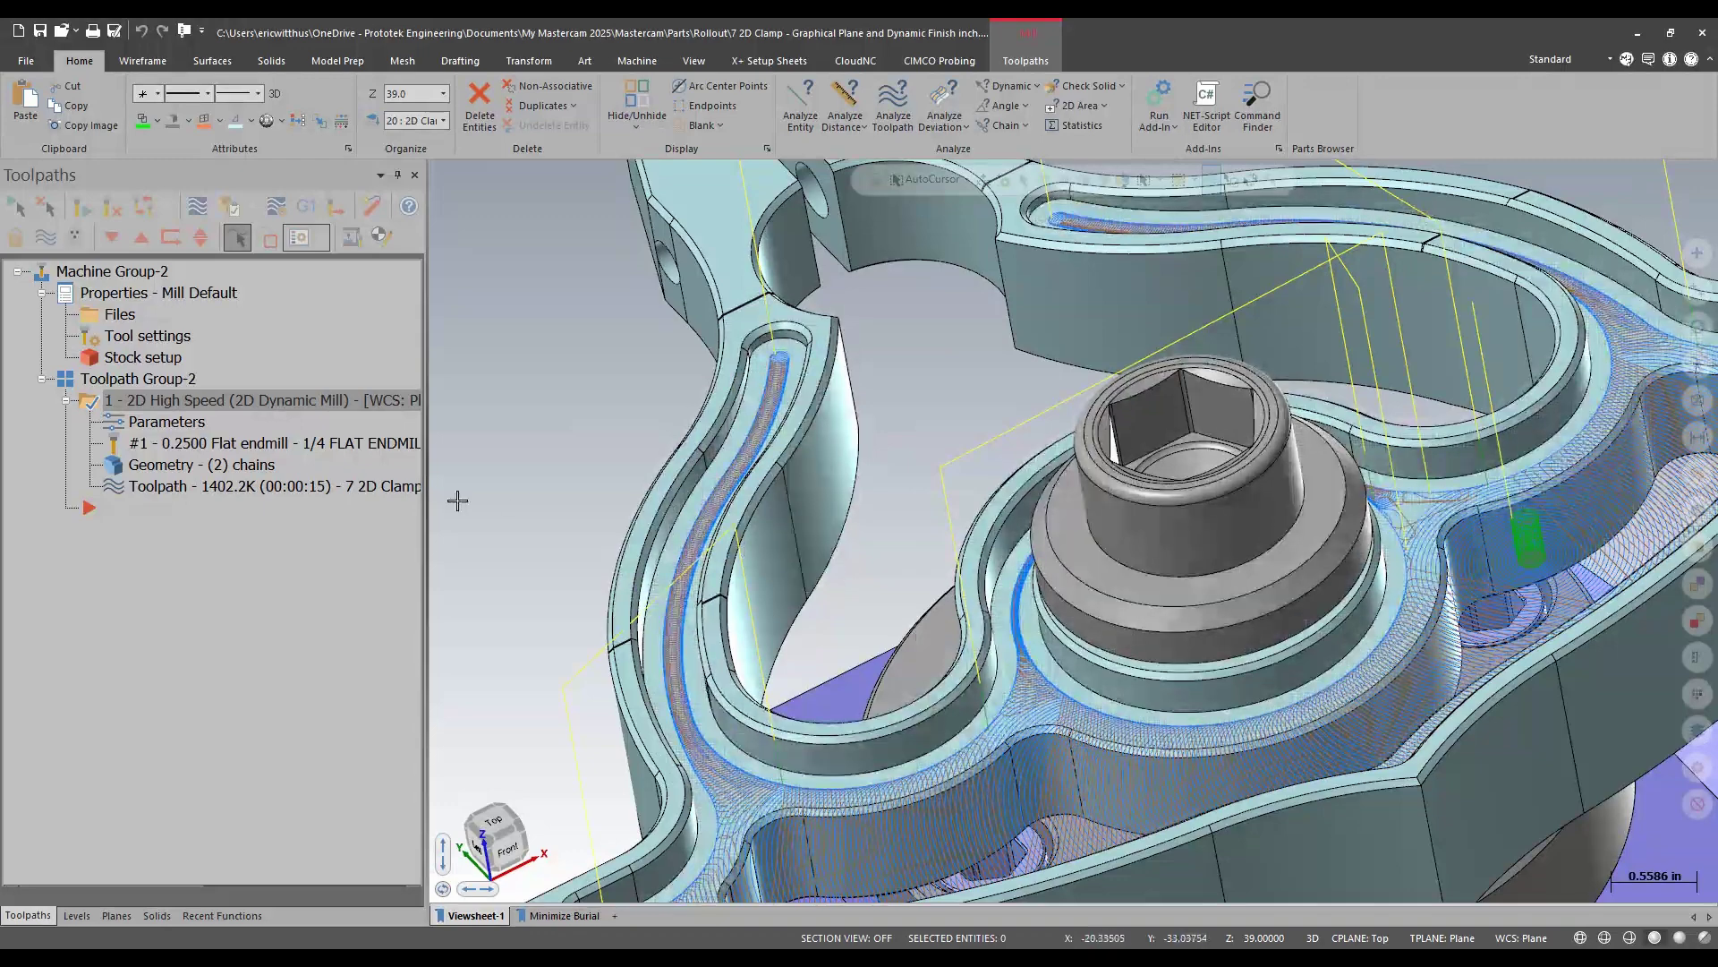
click(167, 422)
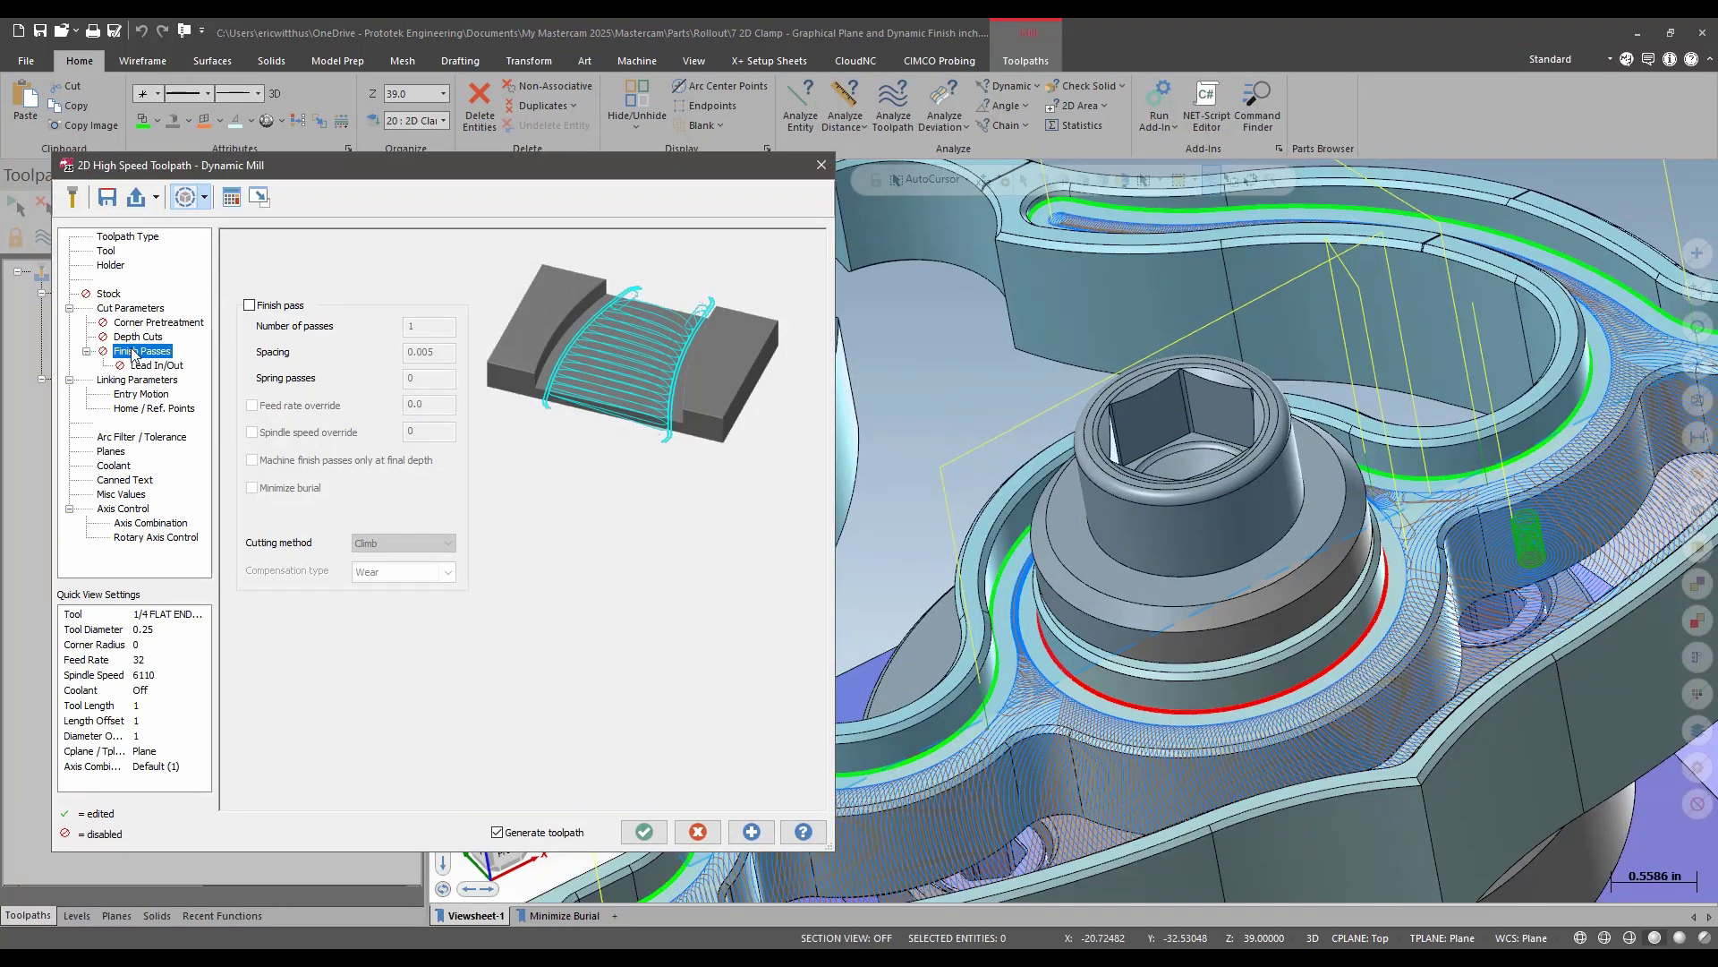
click(267, 306)
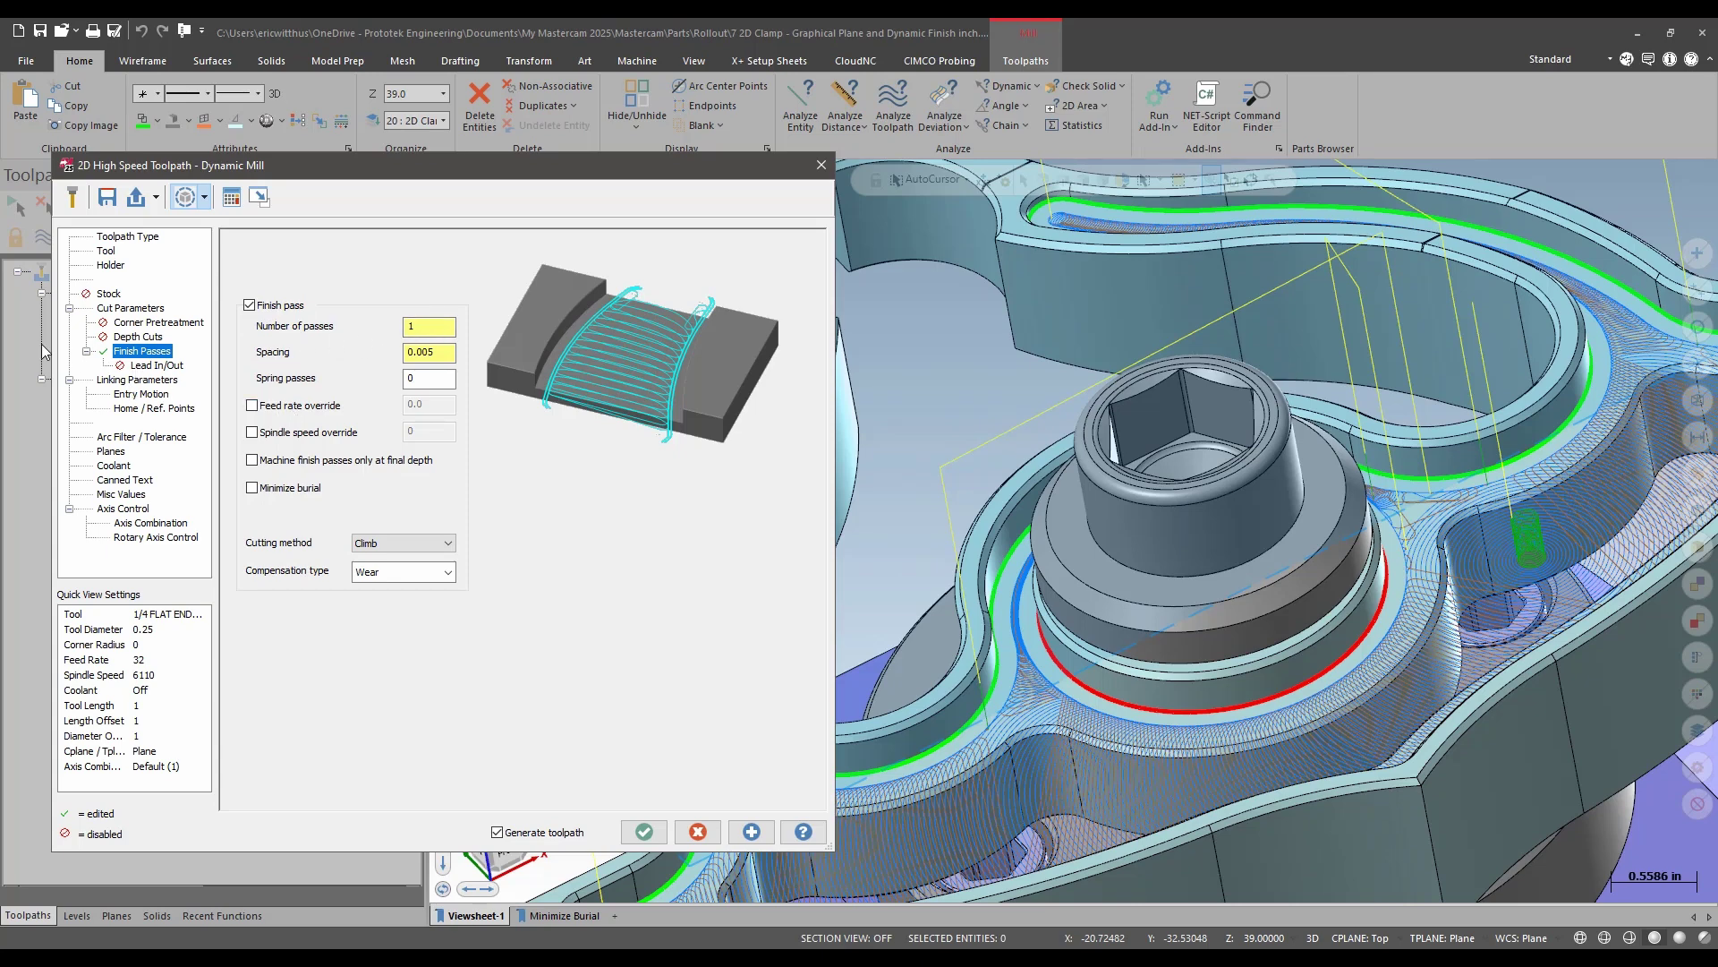
- Check the finish pass's Lead In/Out settings and keep its compensation type at Wear
click(157, 366)
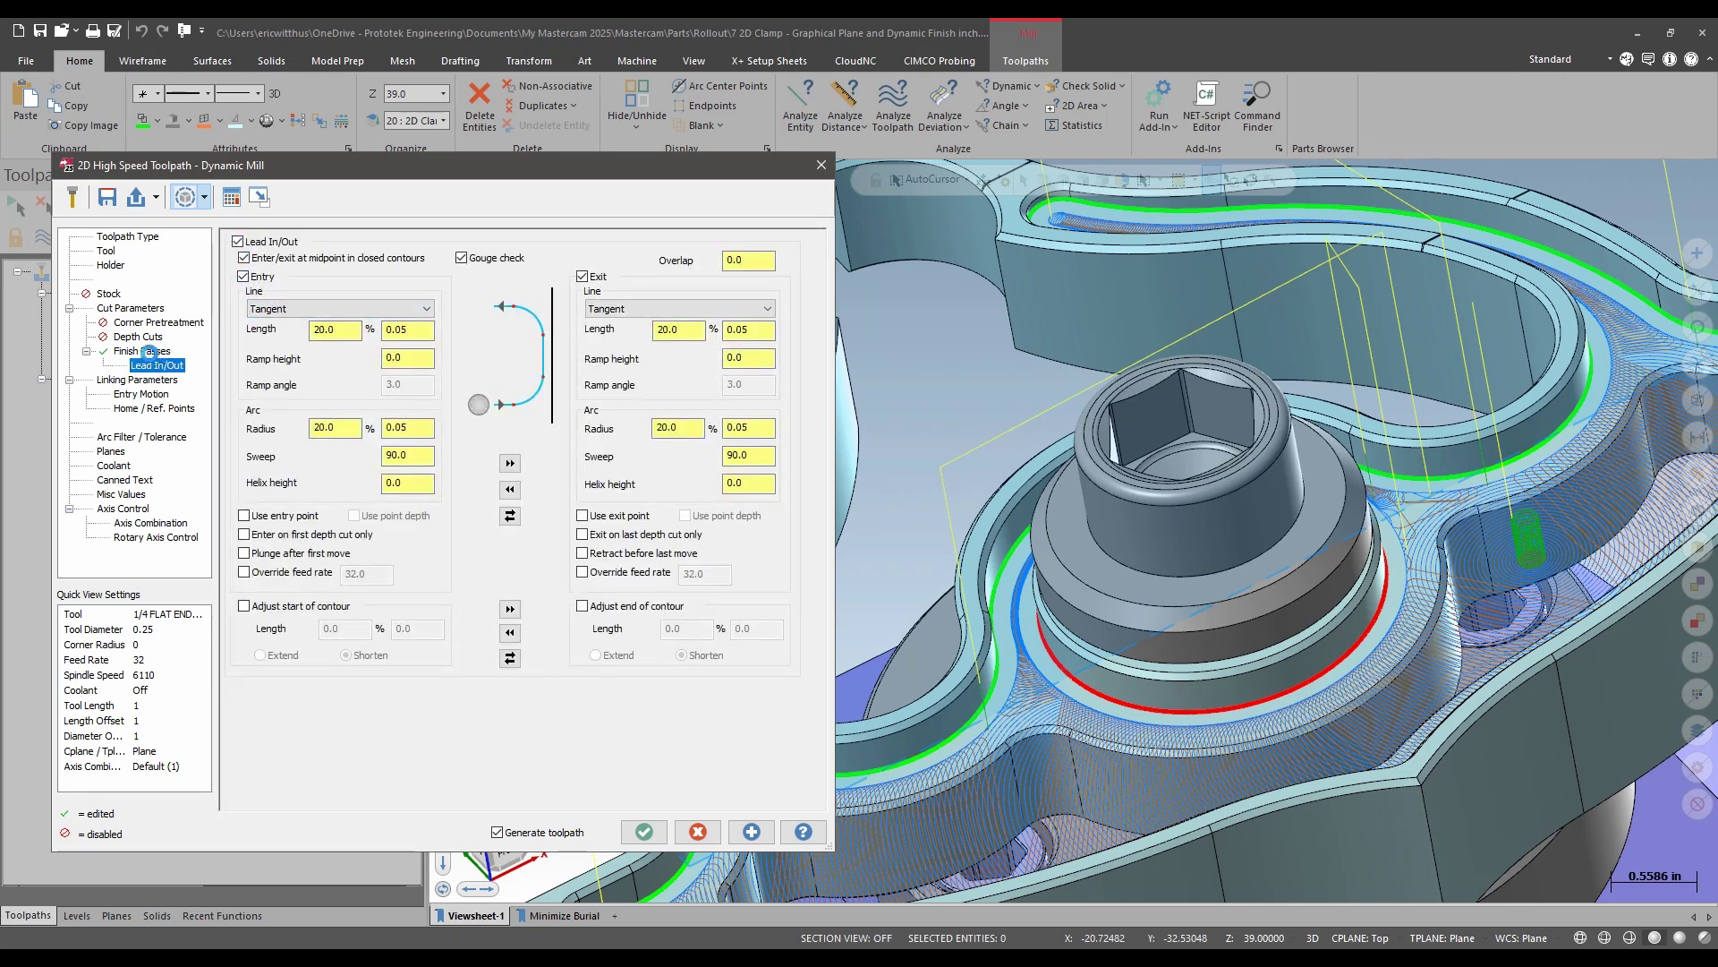
click(149, 352)
click(424, 576)
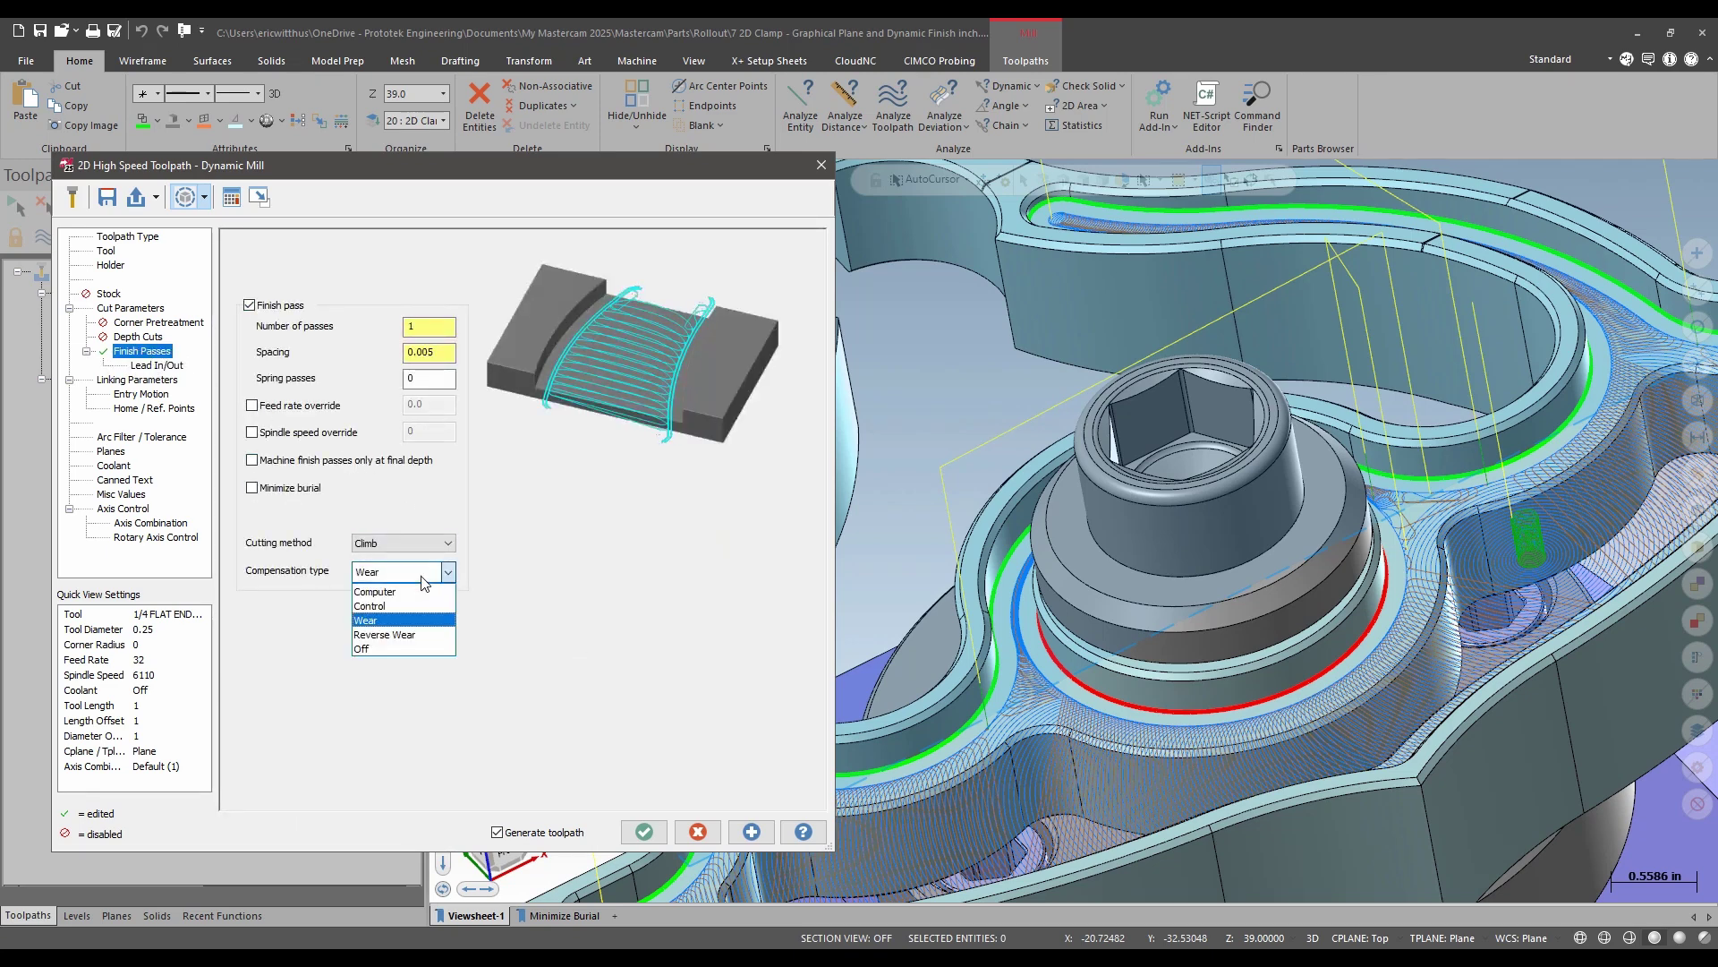
click(424, 579)
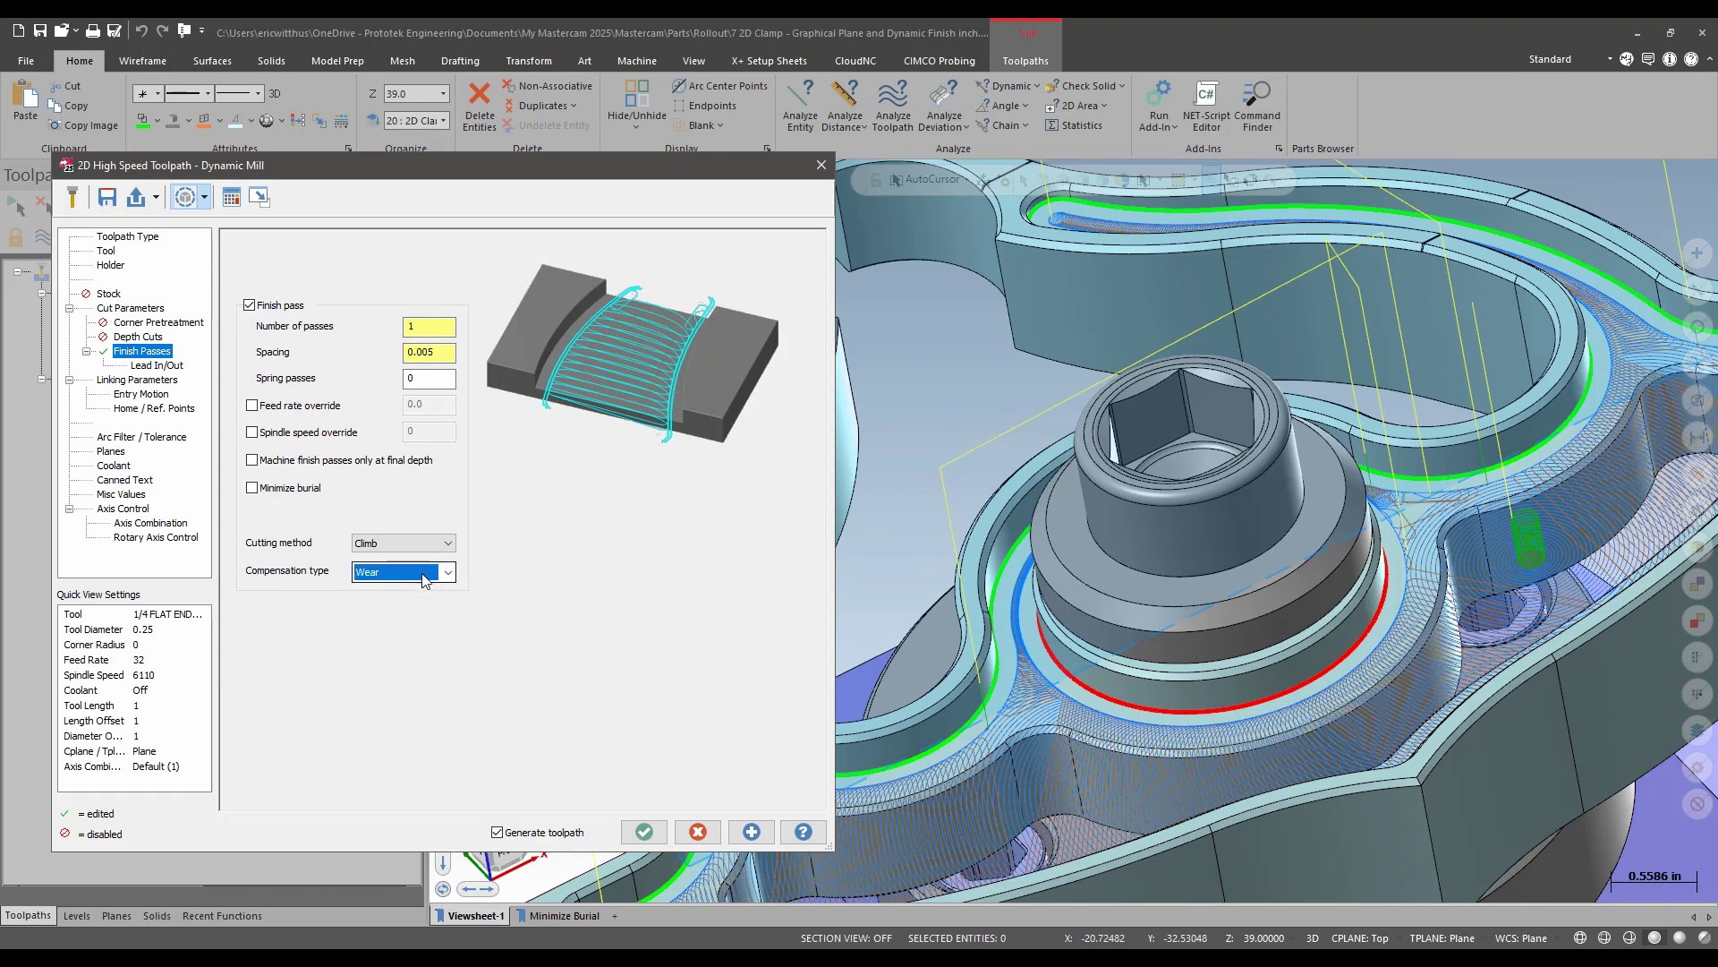
- Regenerate the Dynamic Mill with its finish pass and scrub through the backplot in trace mode to examine the toolpath
click(143, 365)
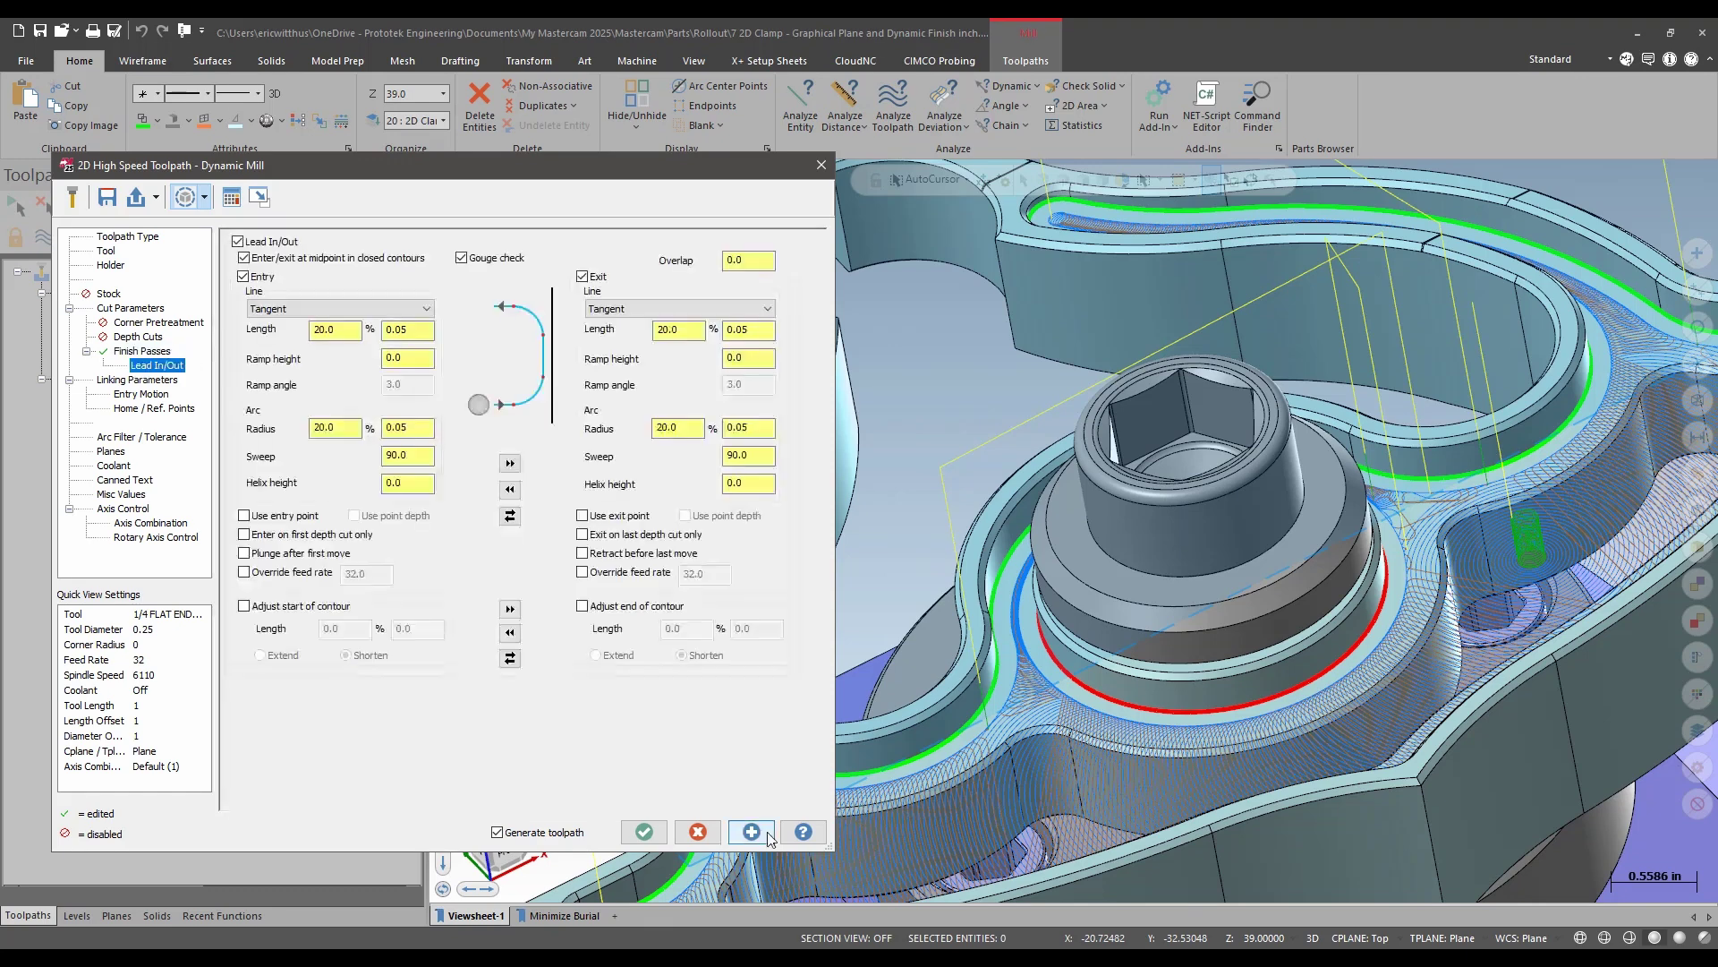
click(644, 832)
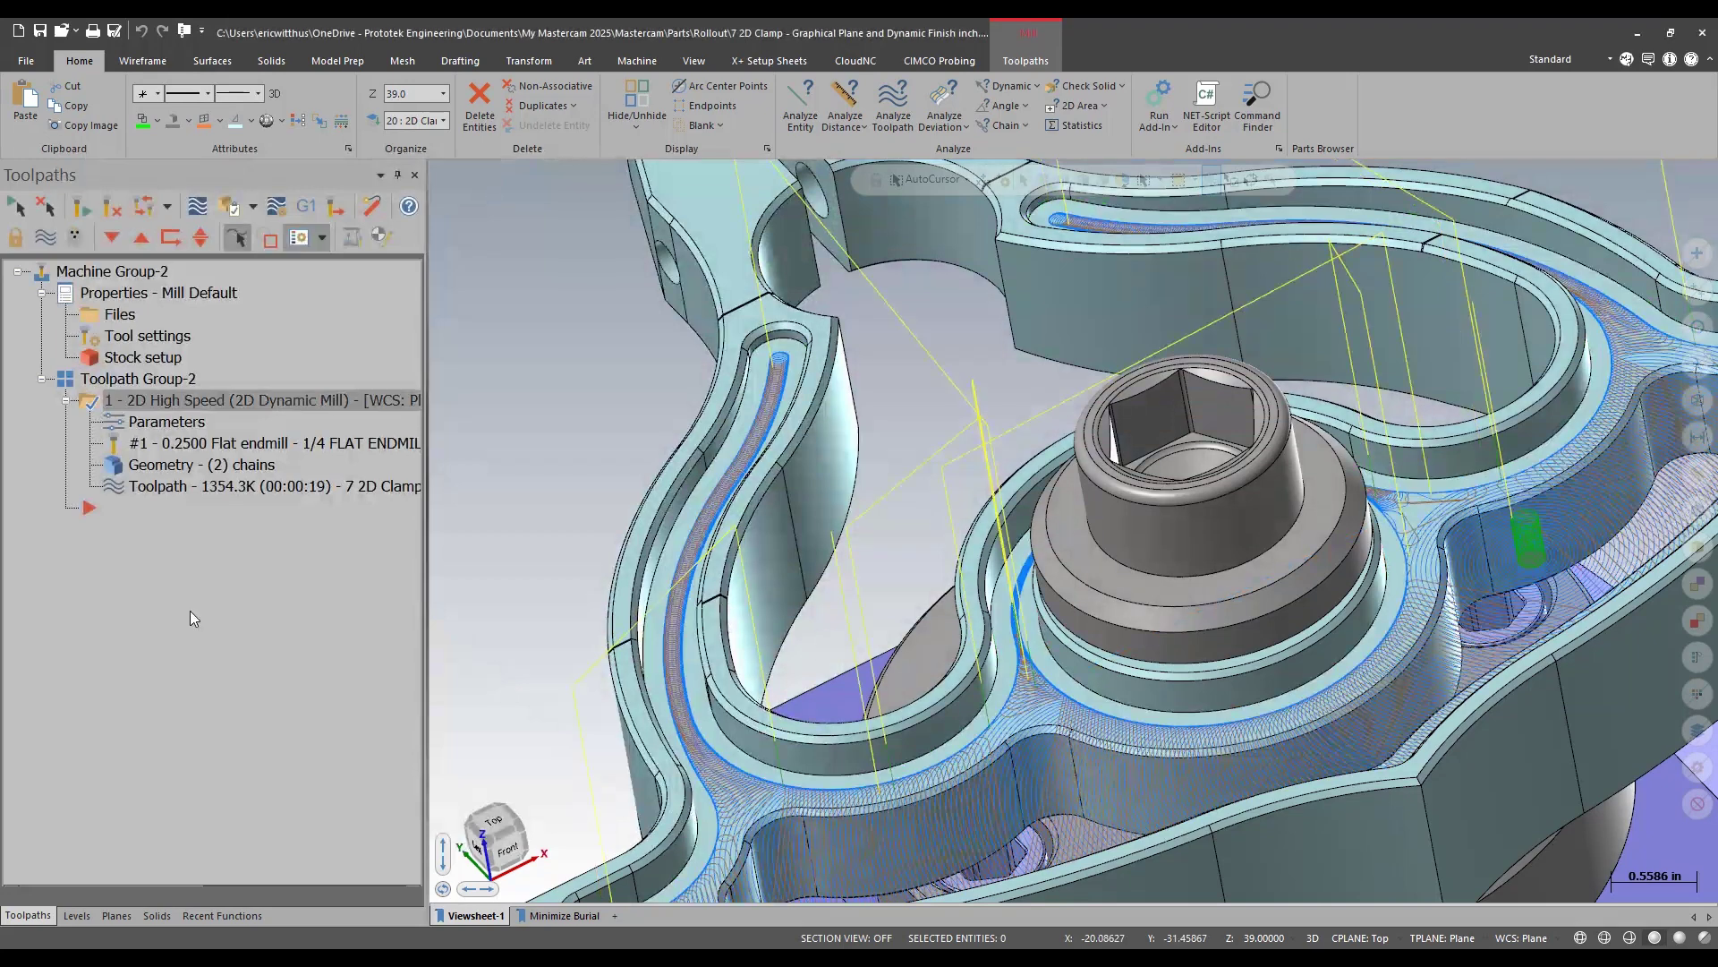
click(197, 236)
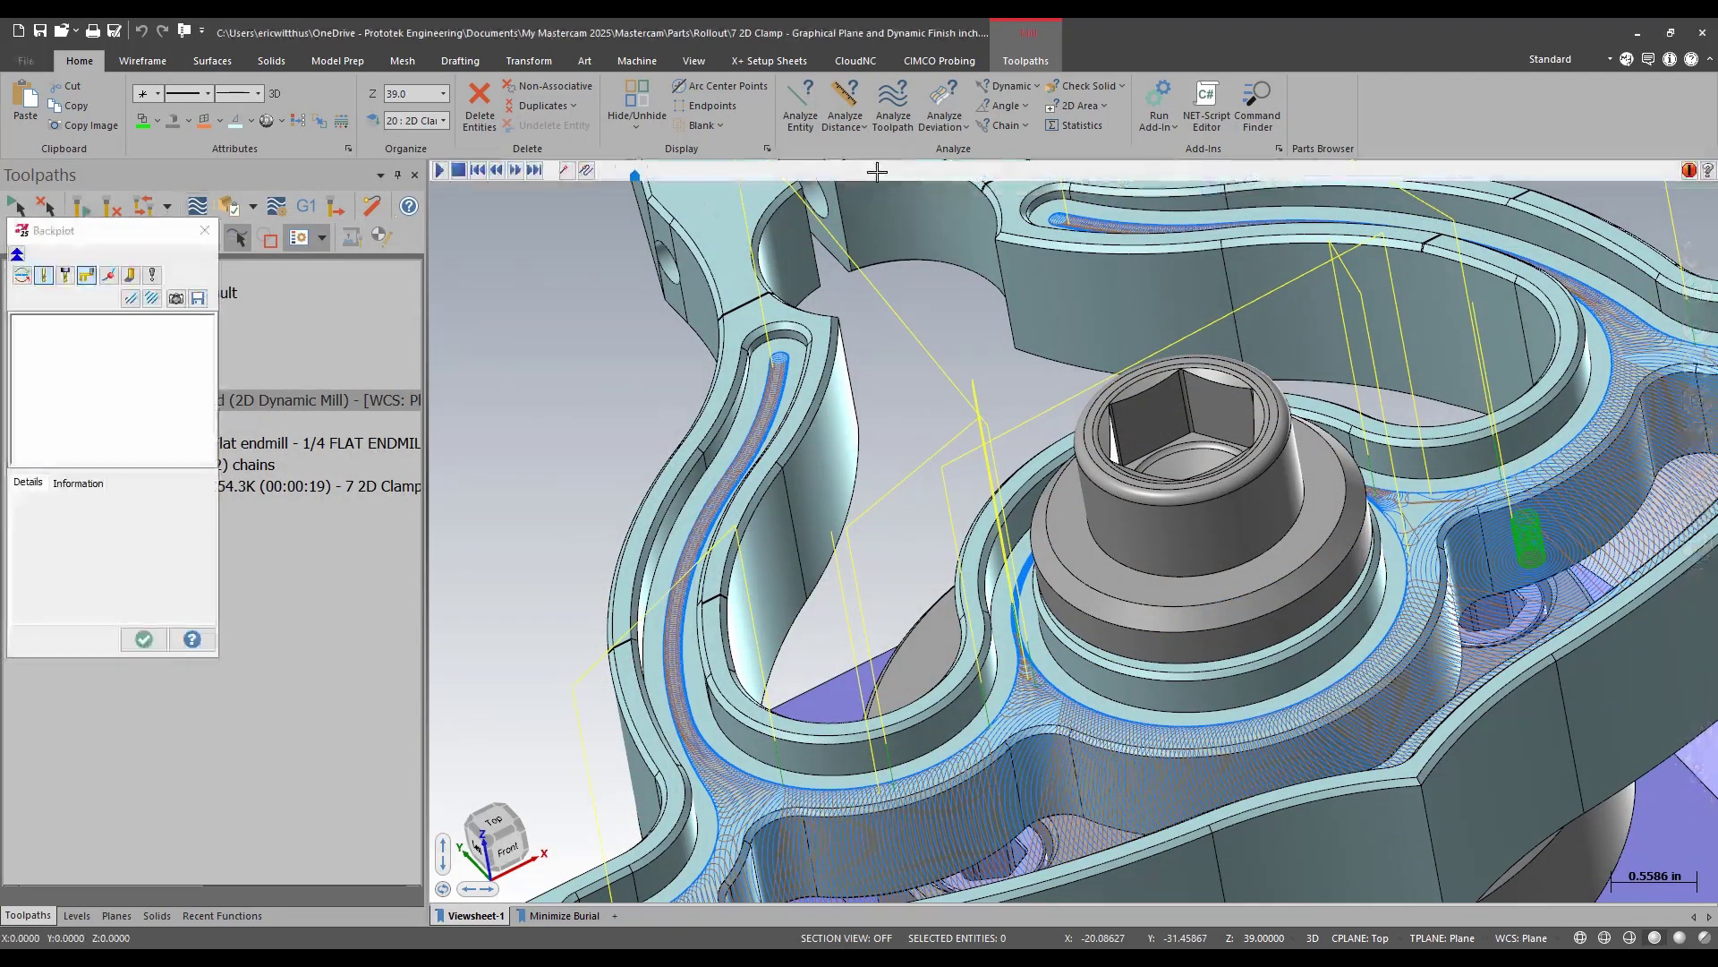
drag(673, 173, 973, 175)
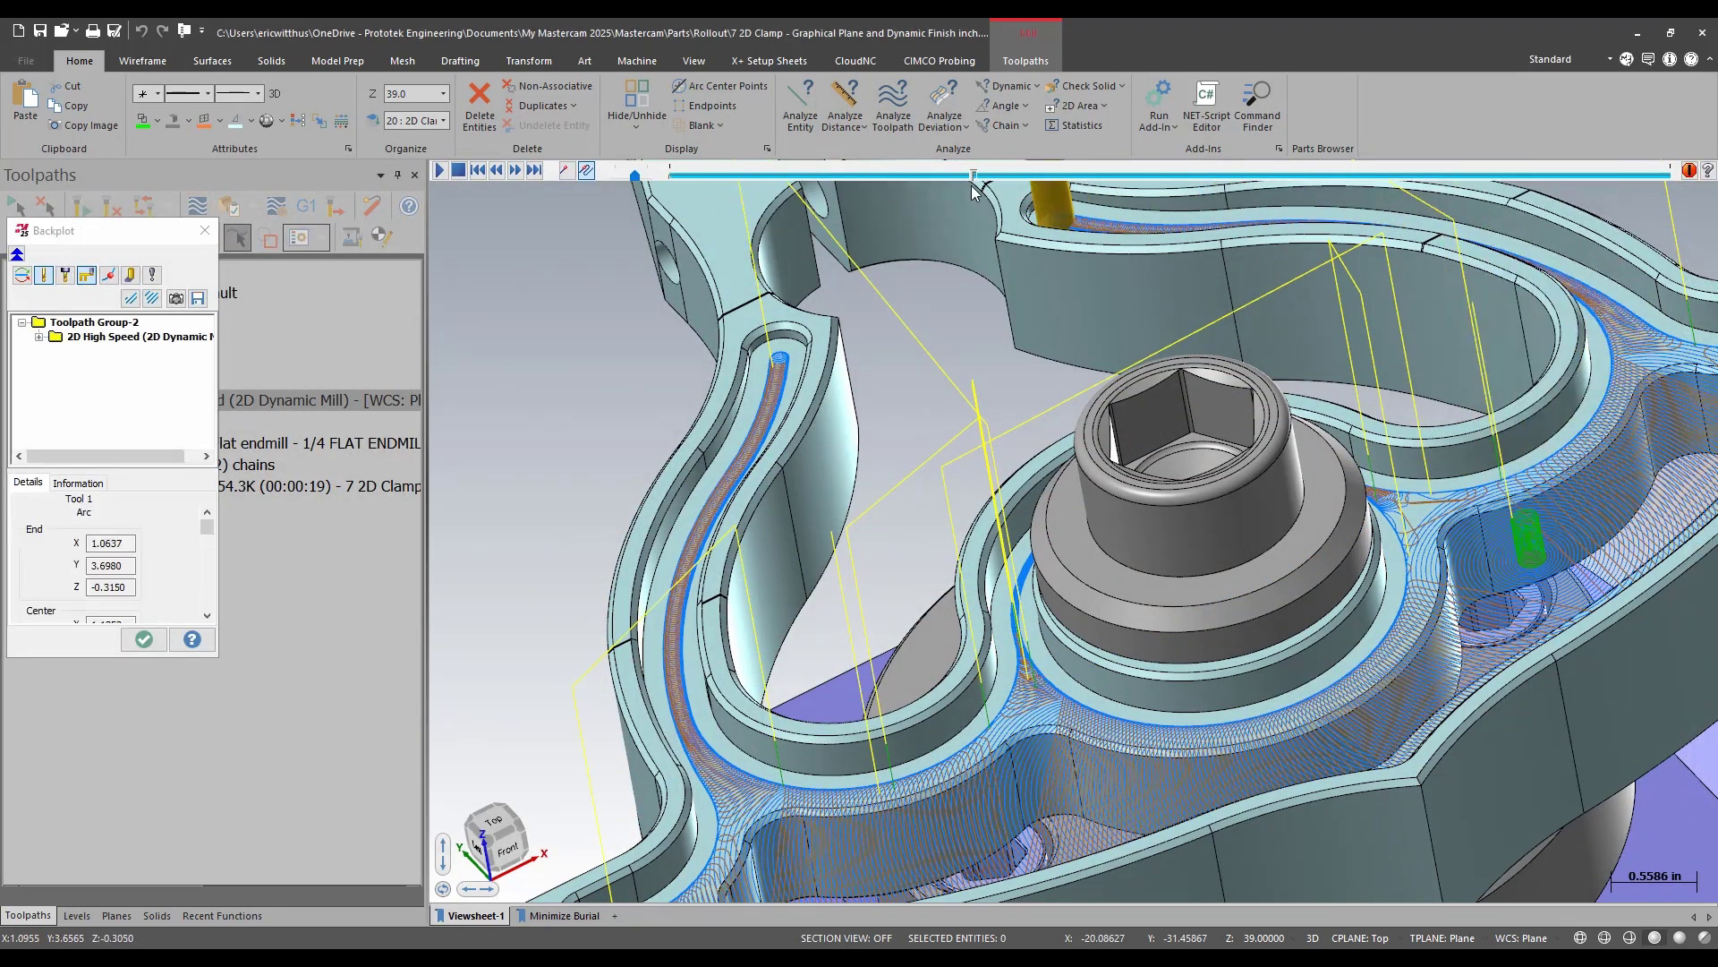
click(566, 170)
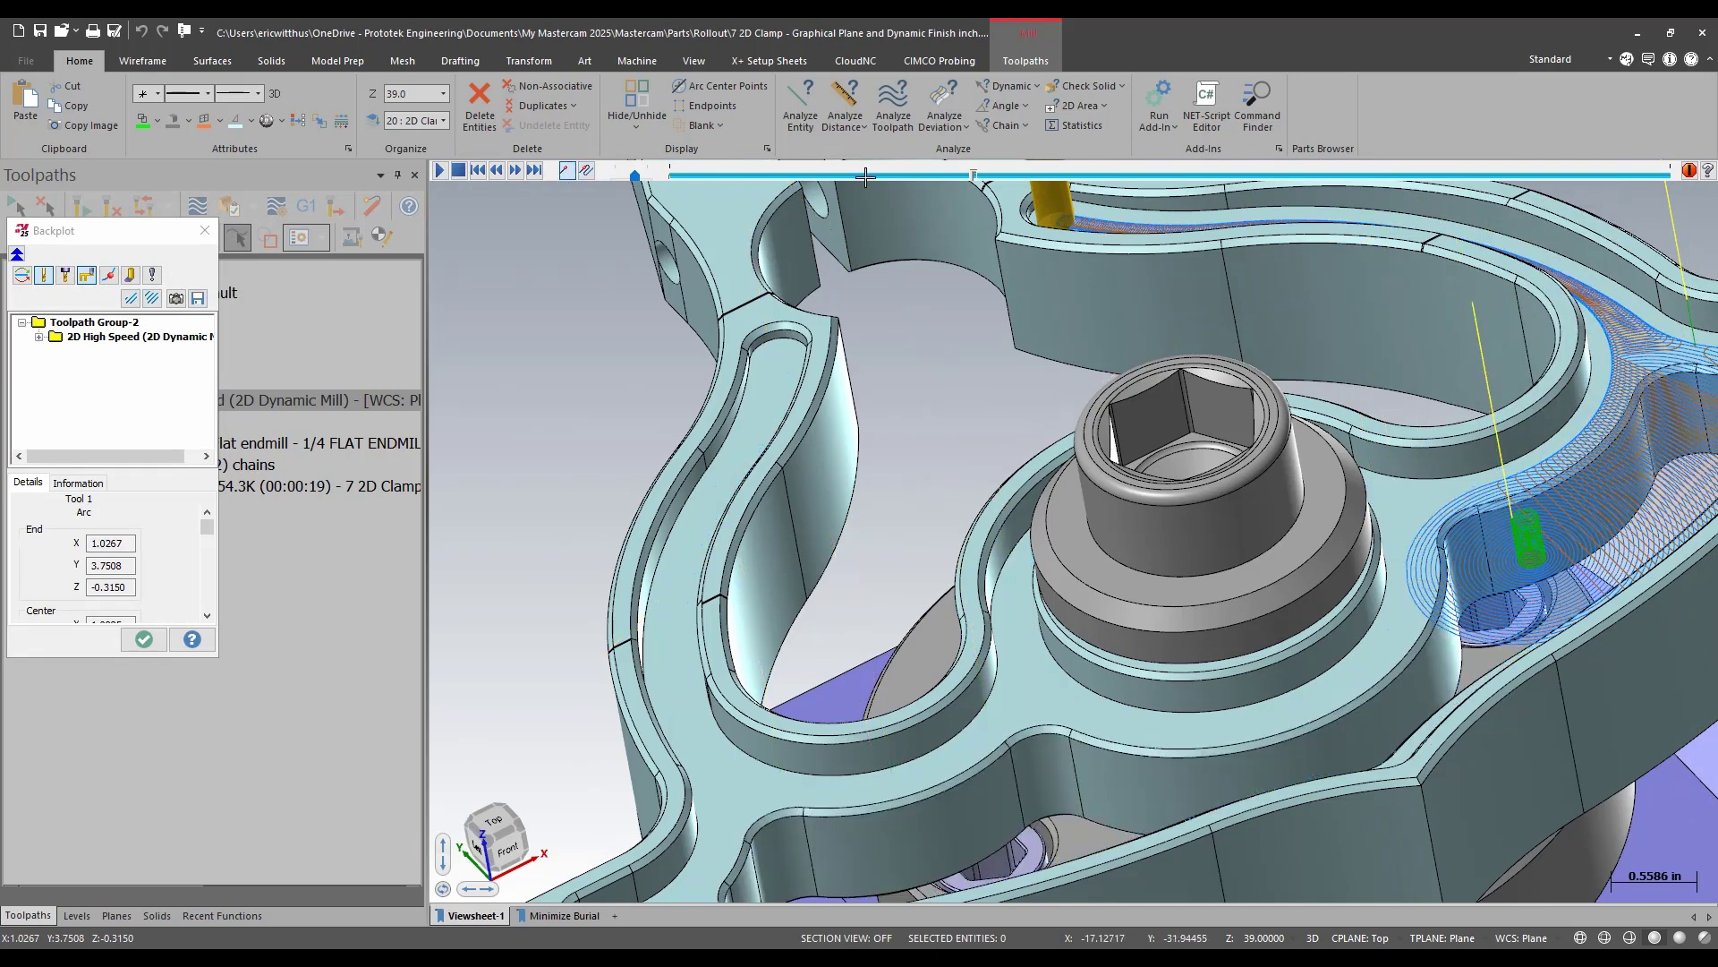
mouse_move(974, 179)
mouse_down()
mouse_move(1117, 188)
mouse_move(1341, 252)
mouse_move(1665, 232)
mouse_up()
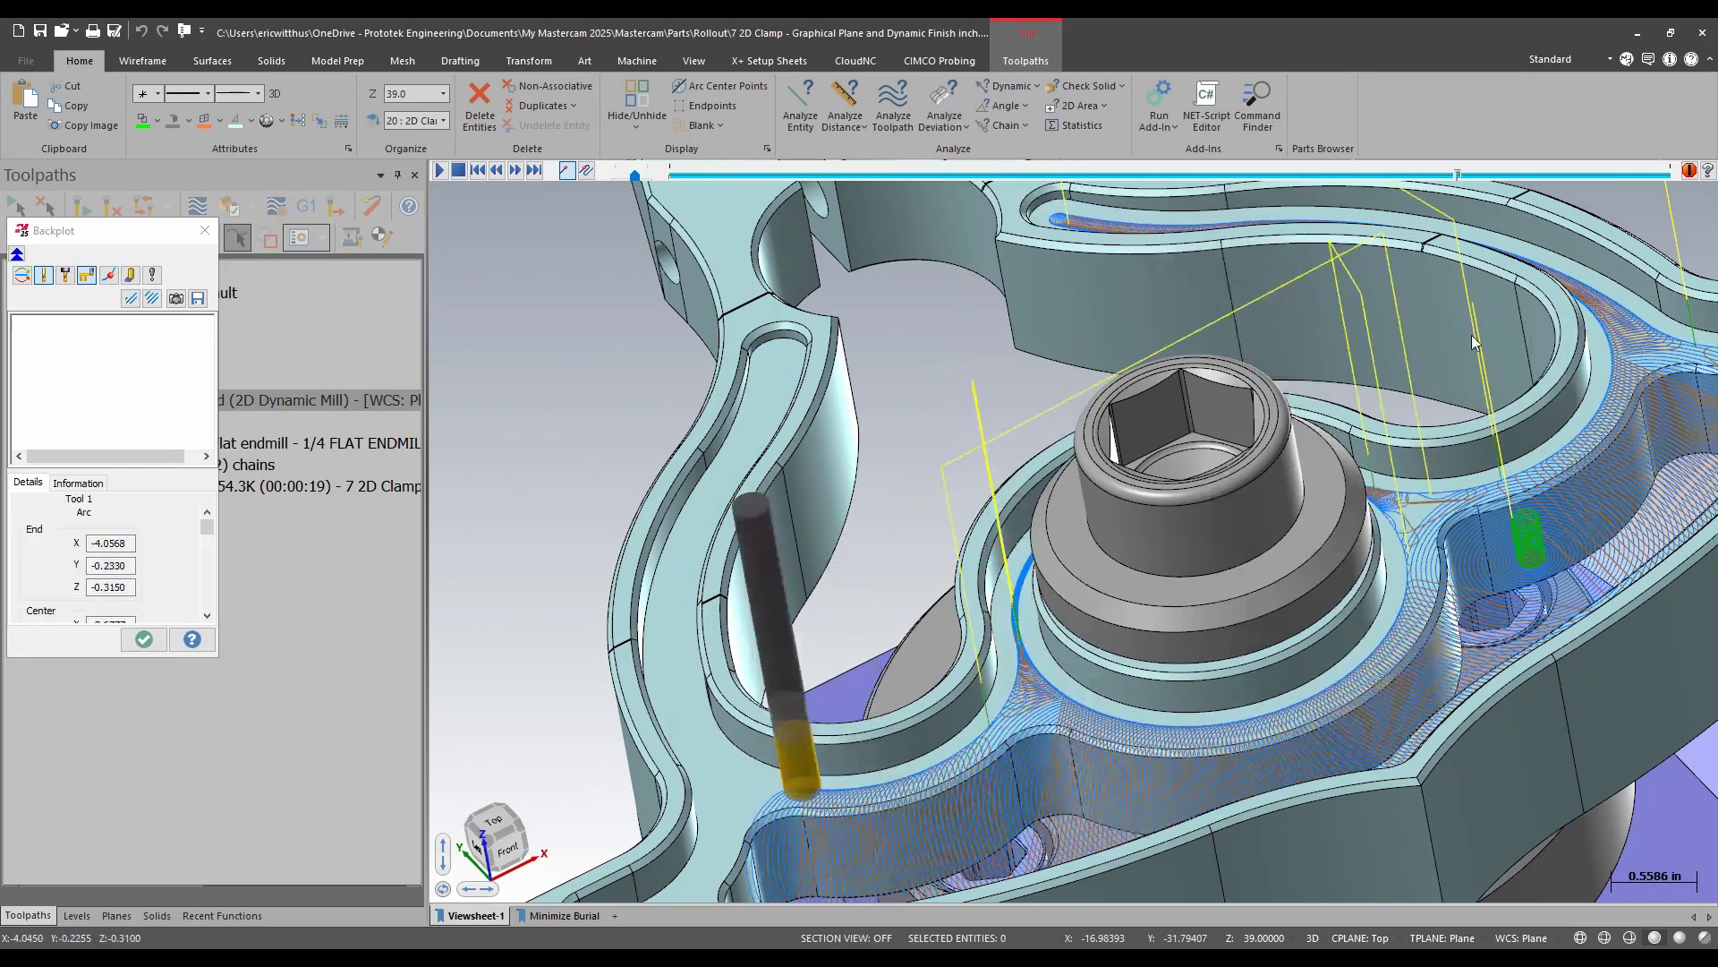
- Restrict the backplot drawing to the end of the toolpath, play the finish passes and inspect their entries and exits along the walls
click(130, 299)
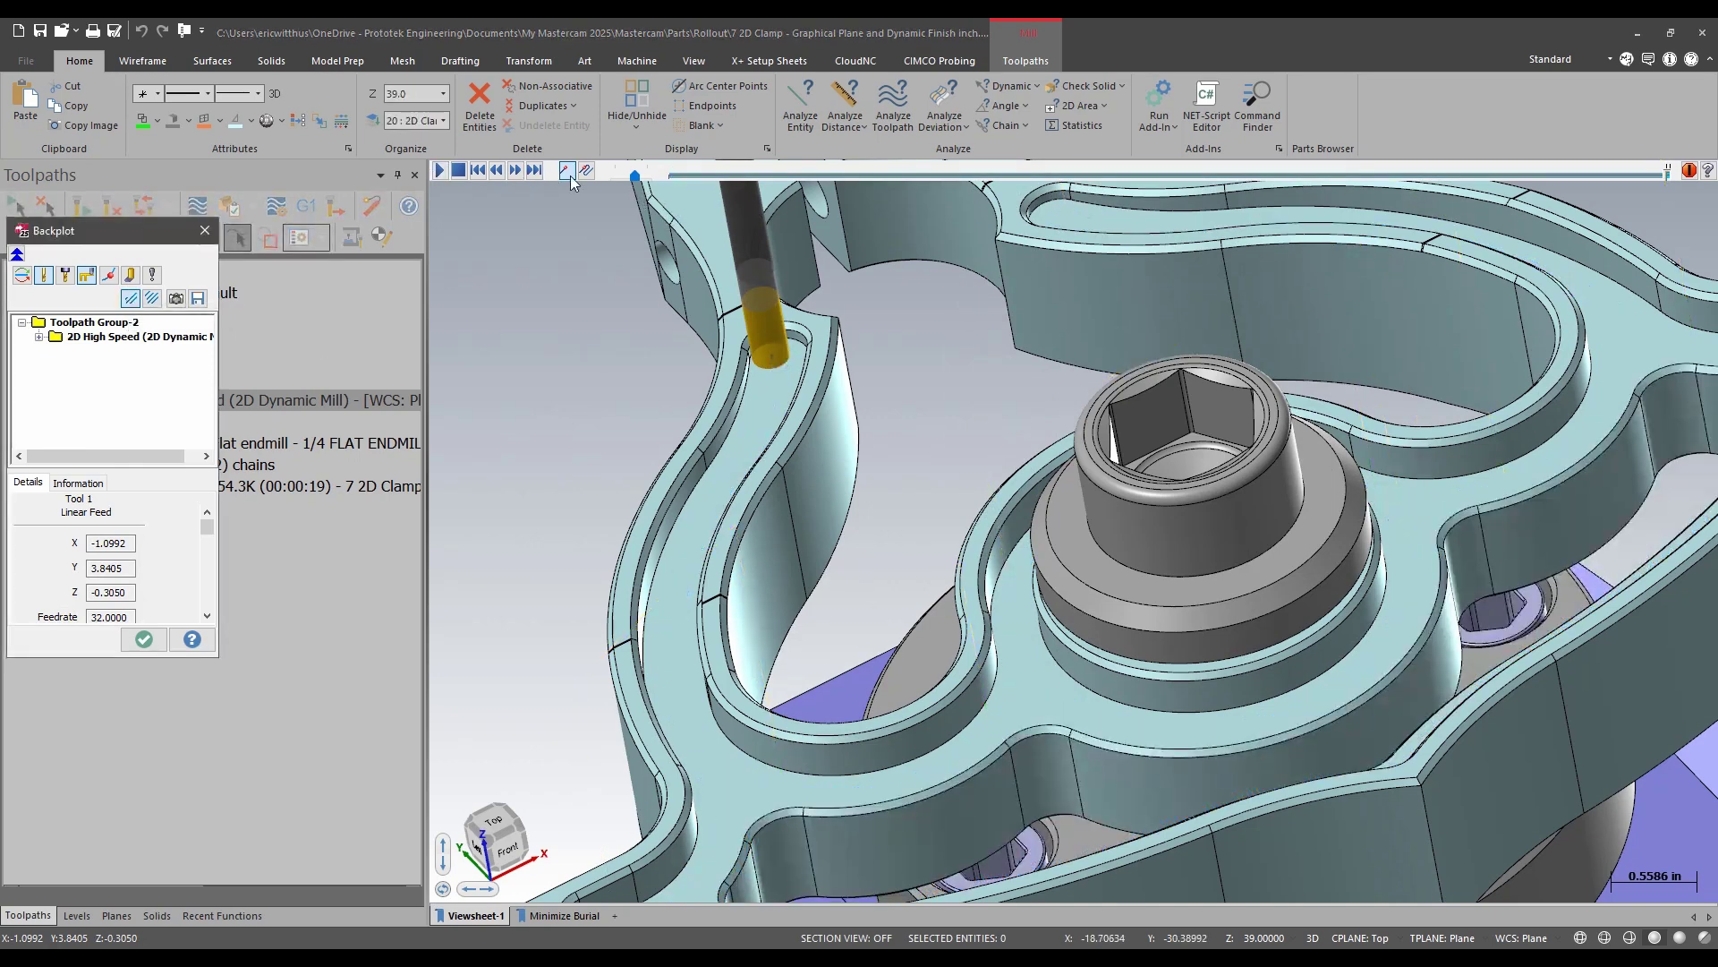
click(439, 170)
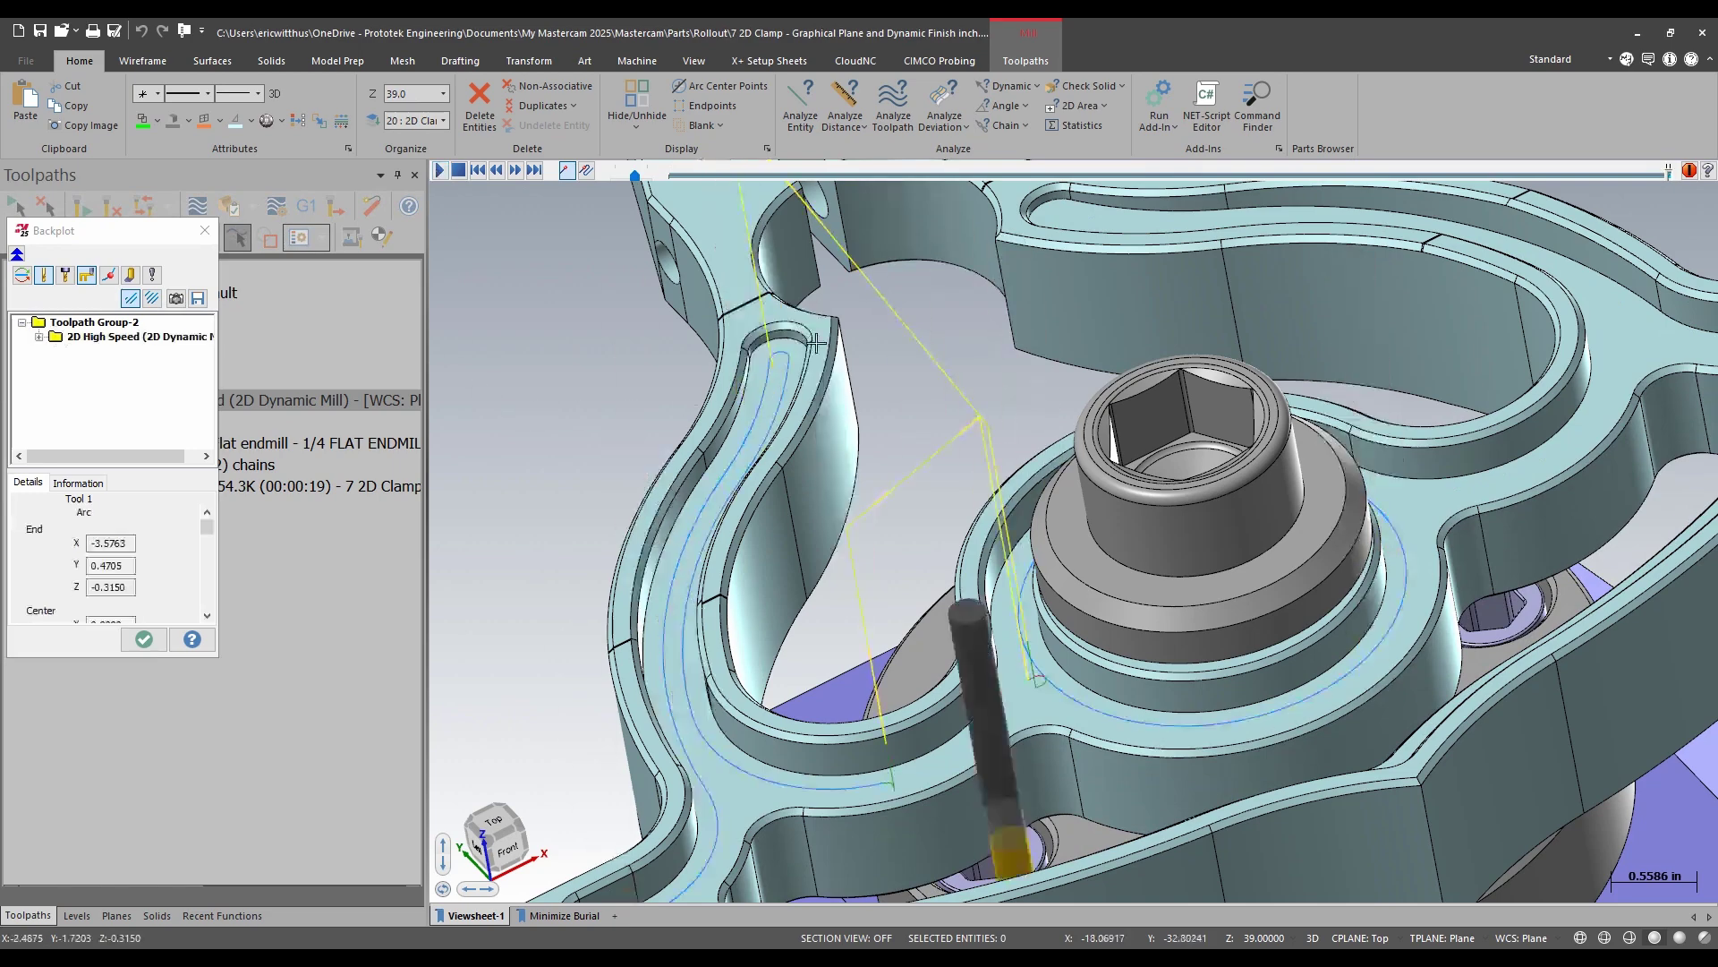
scroll(1337, 461, up, 6)
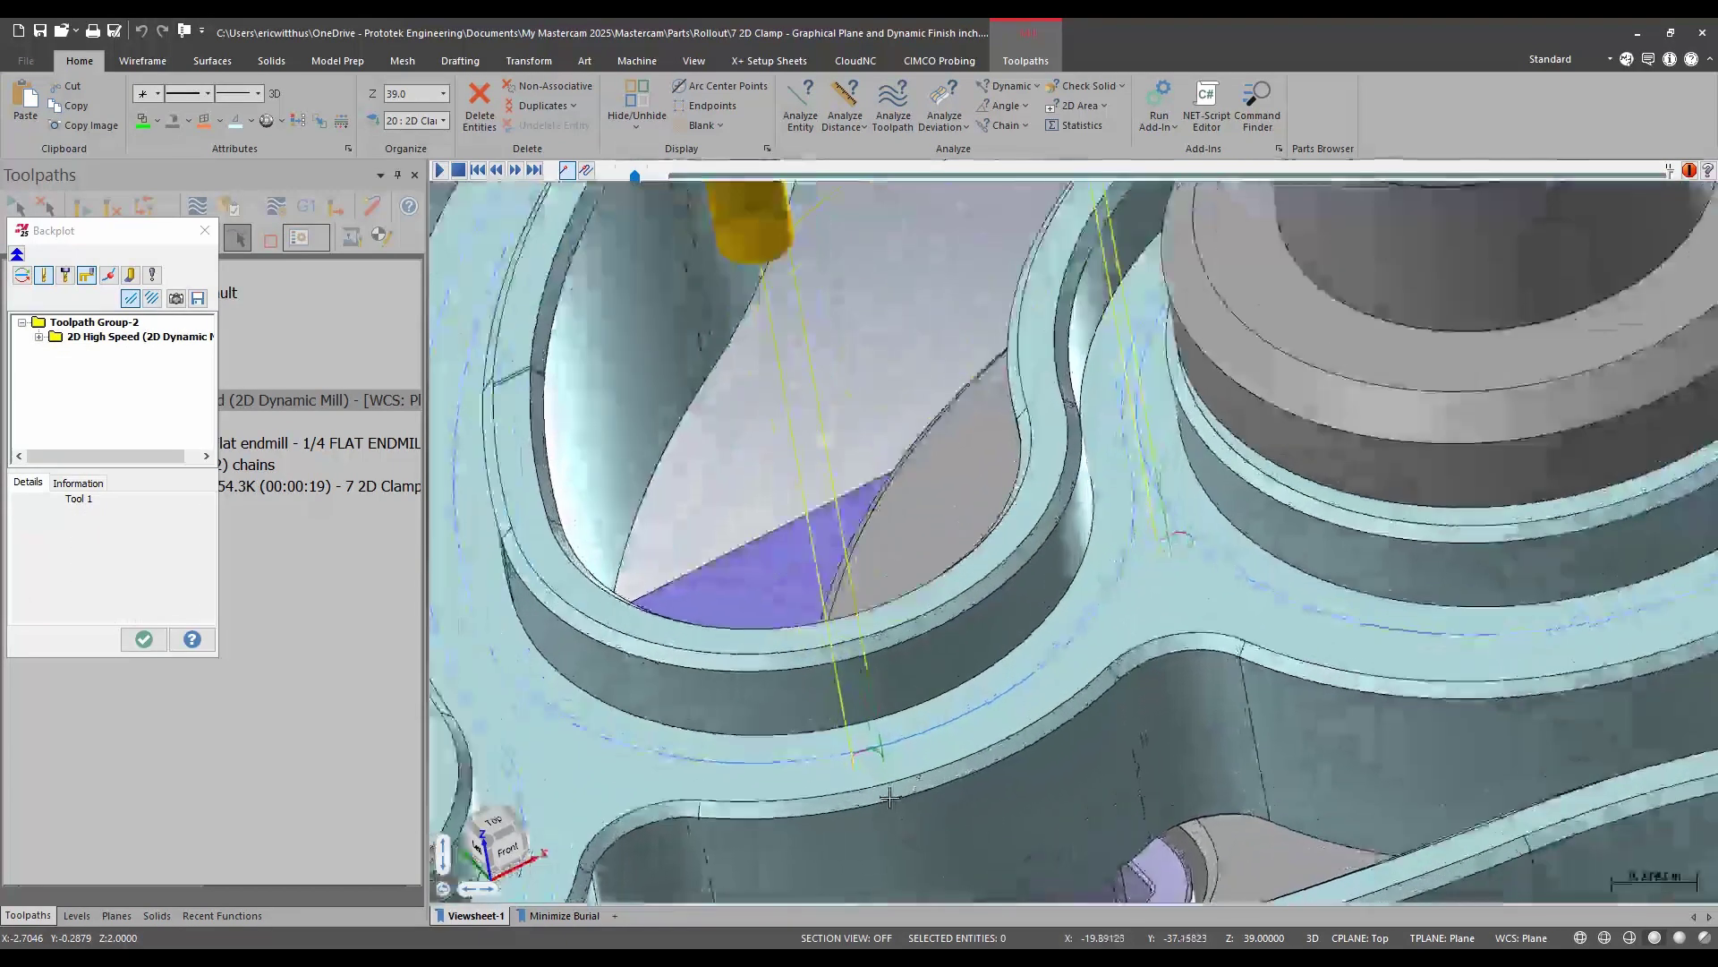
scroll(1338, 461, down, 7)
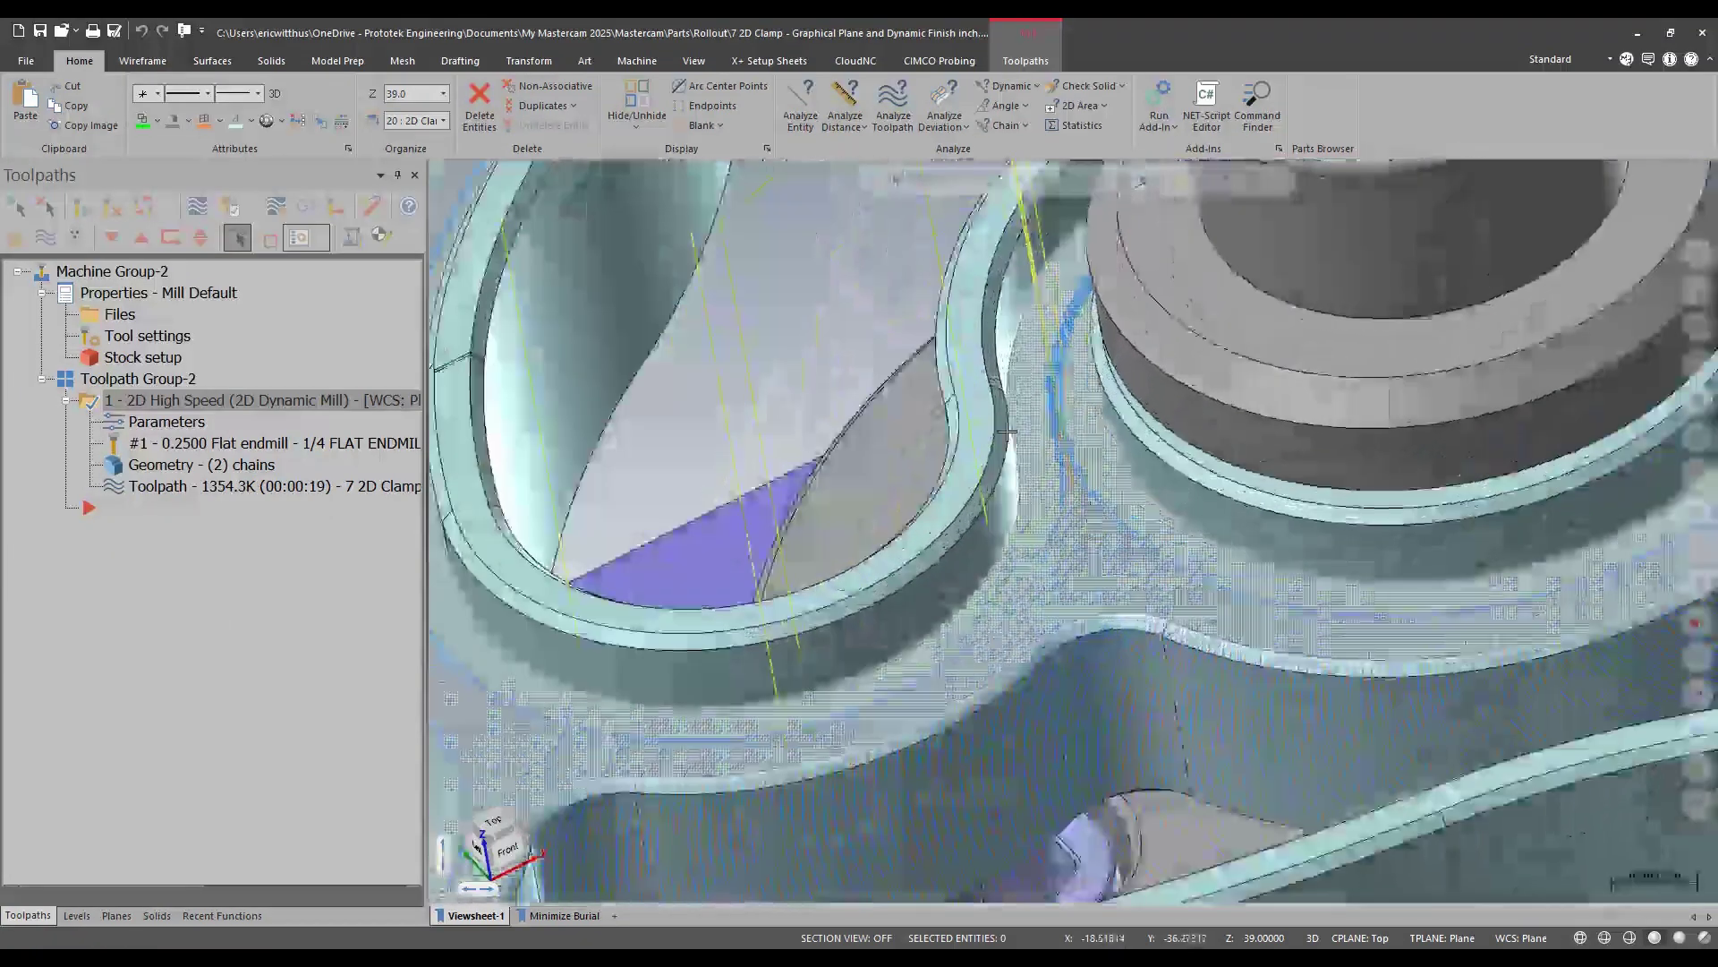
scroll(821, 382, up, 3)
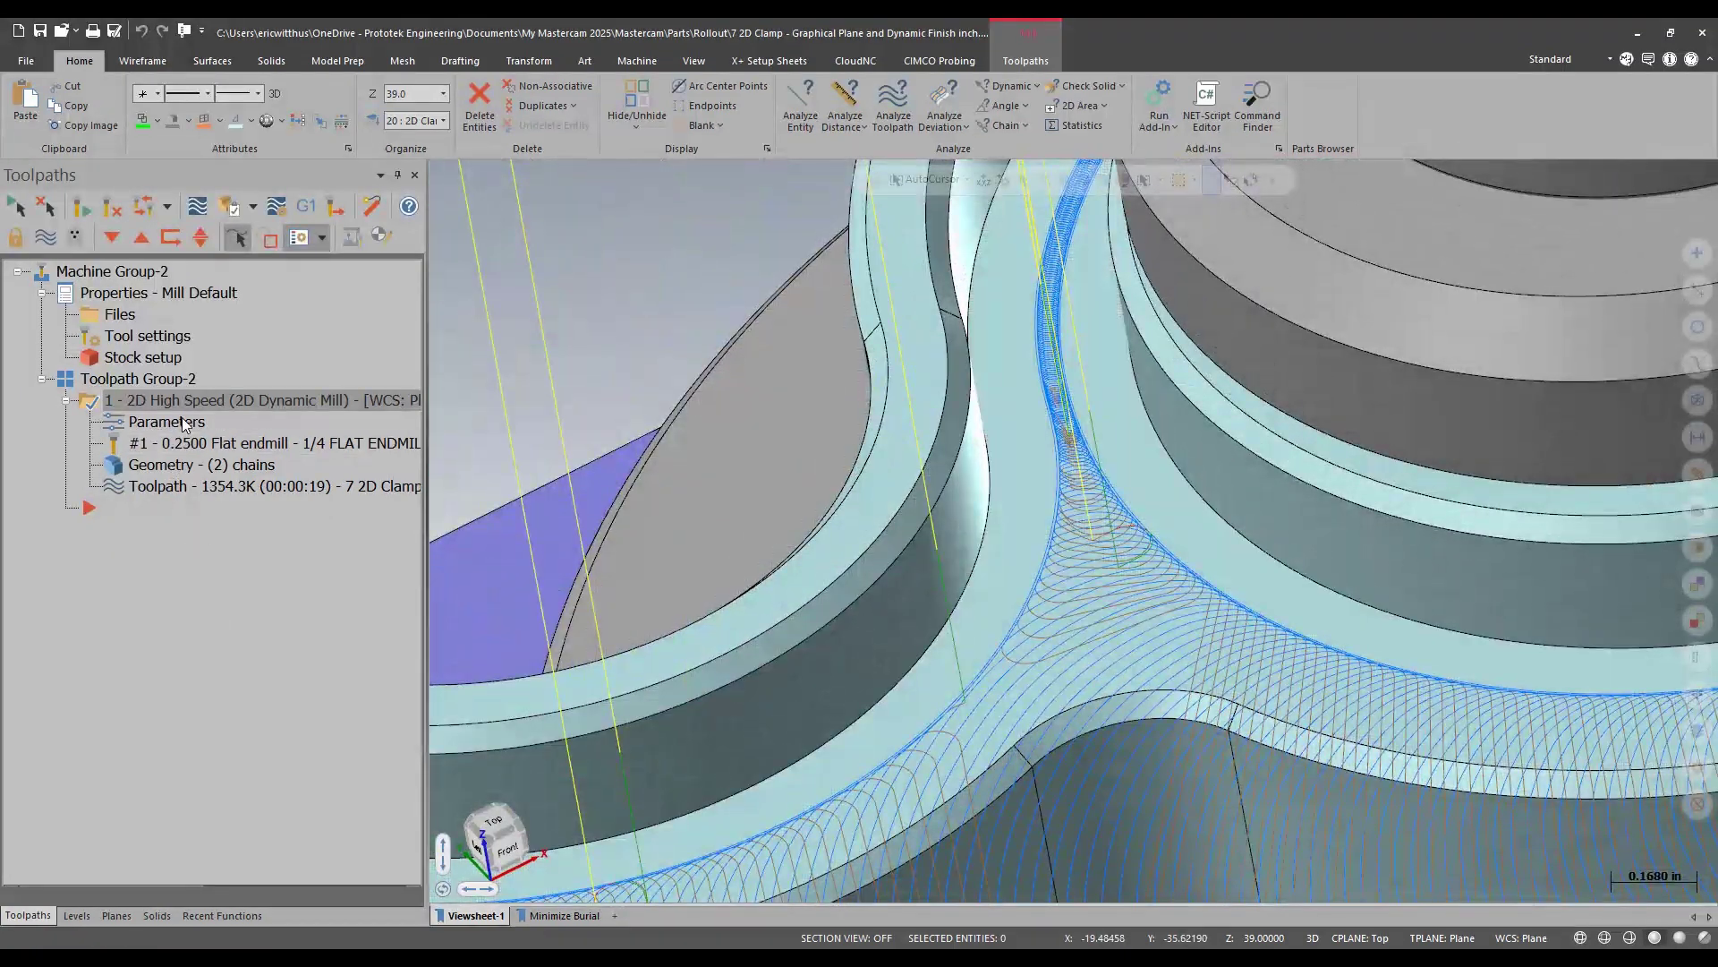
- Set the Dynamic Mill's Stock to leave on walls to 0.015 and regenerate the toolpath
click(180, 421)
click(131, 308)
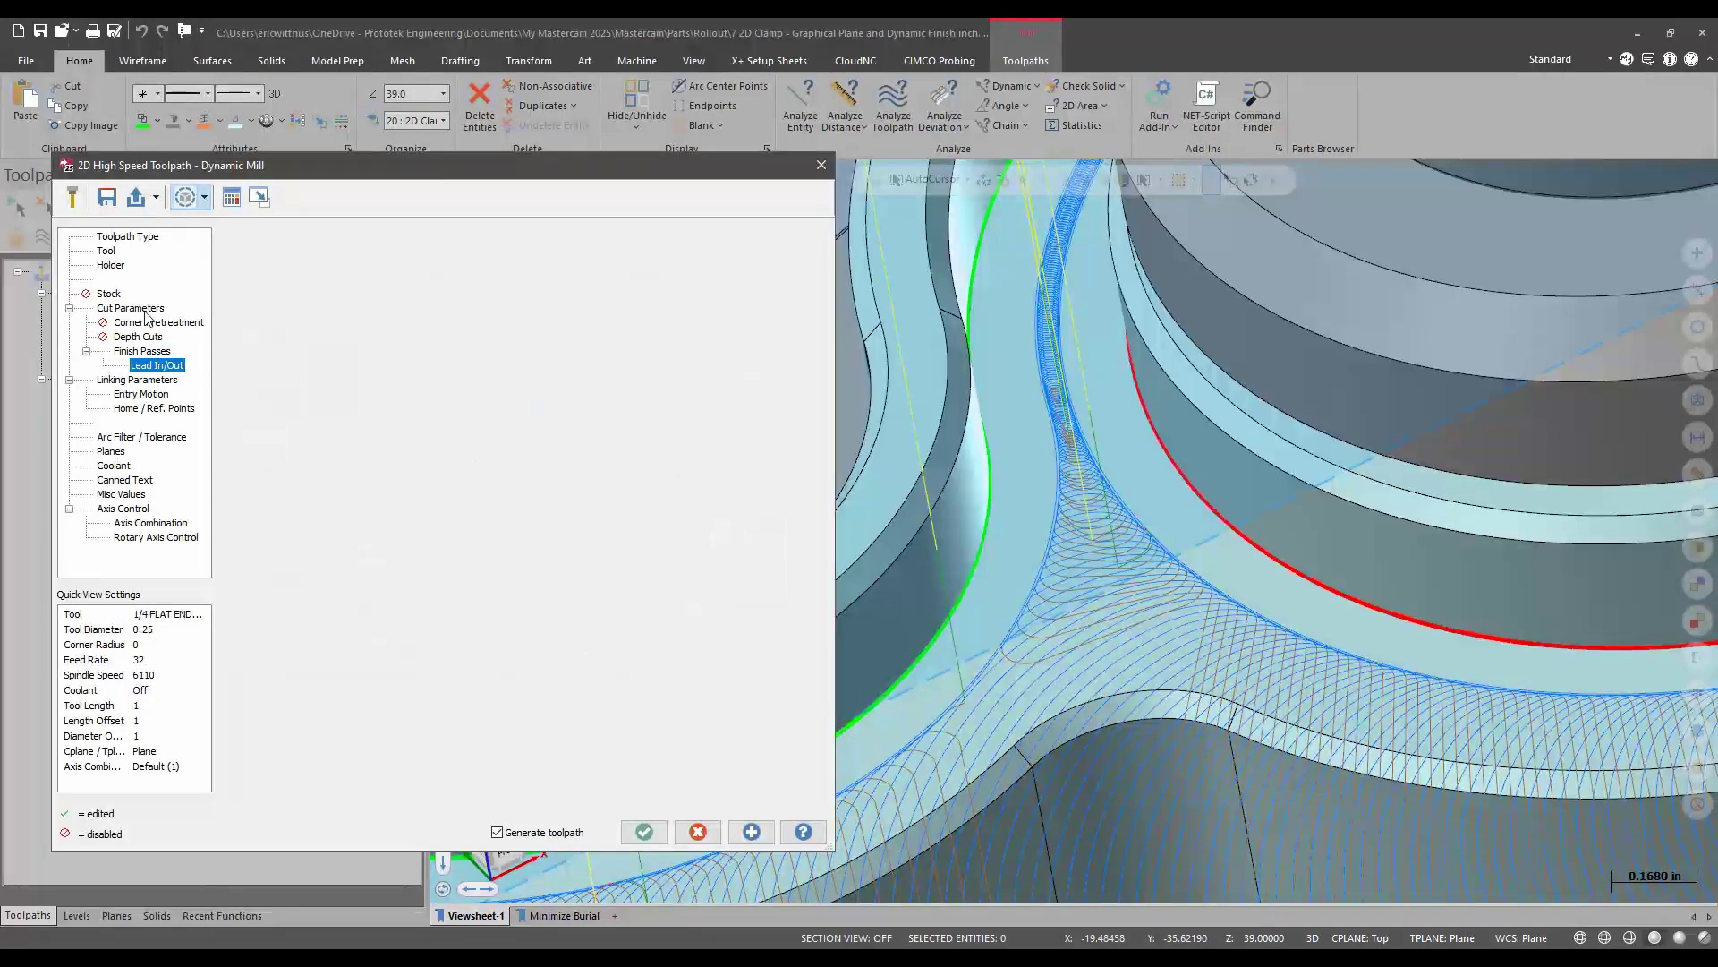
drag(678, 543, 648, 544)
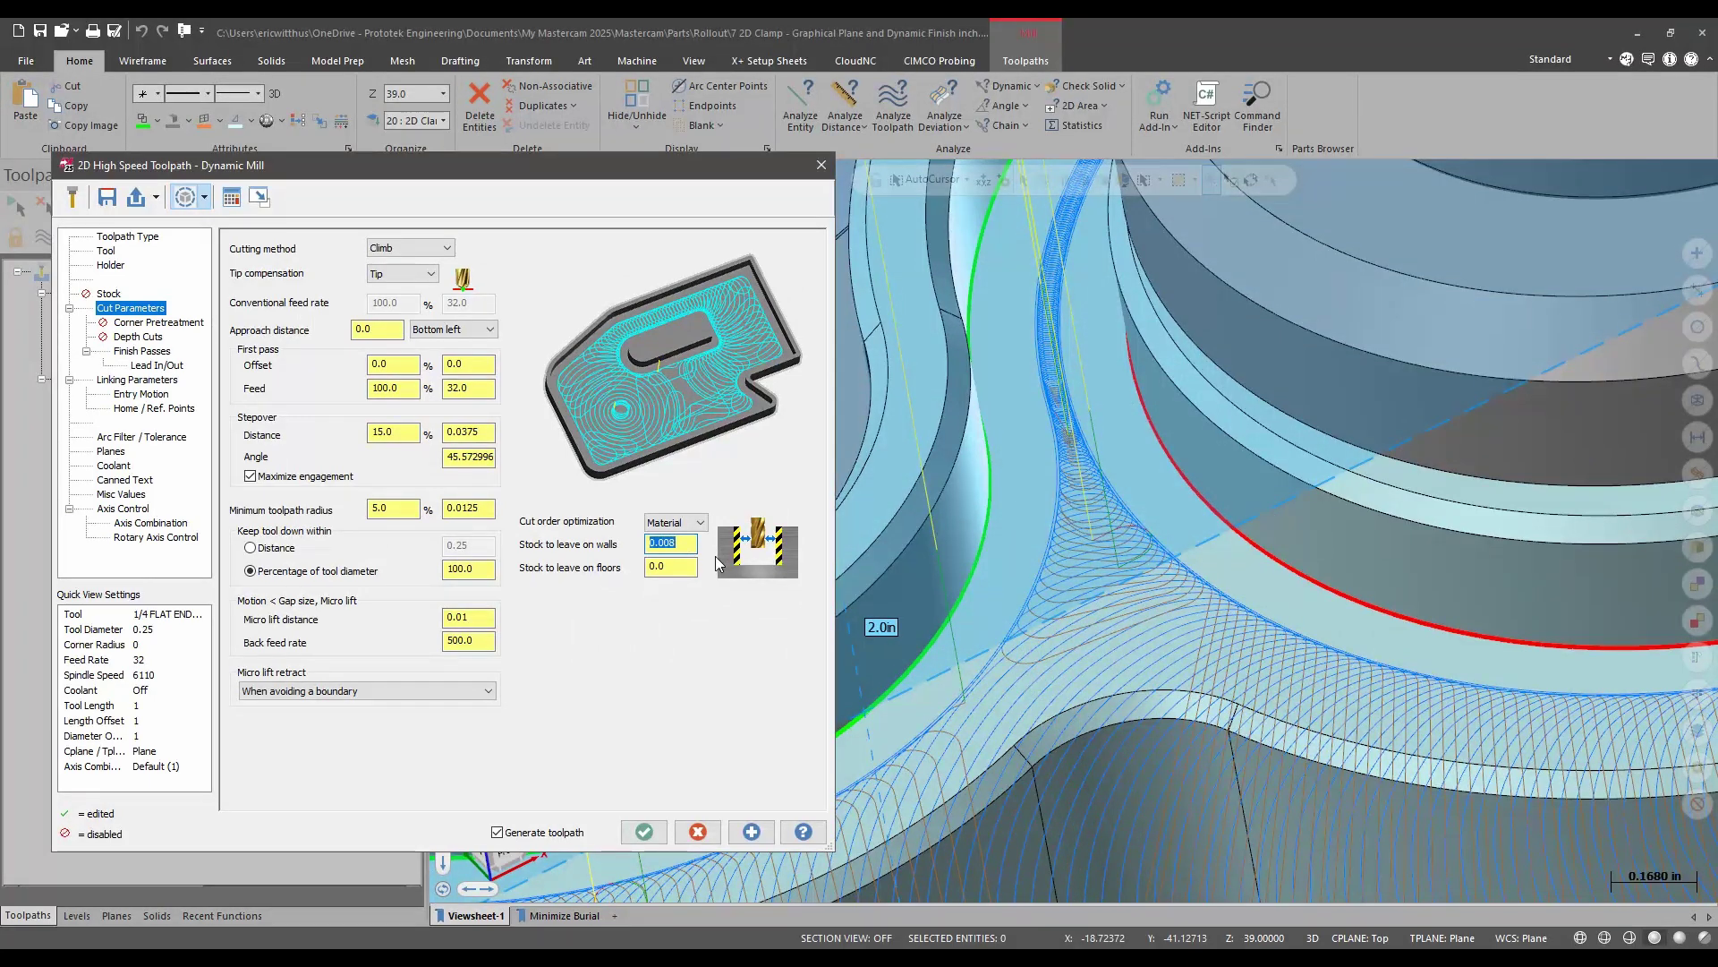
text(.015)
click(645, 831)
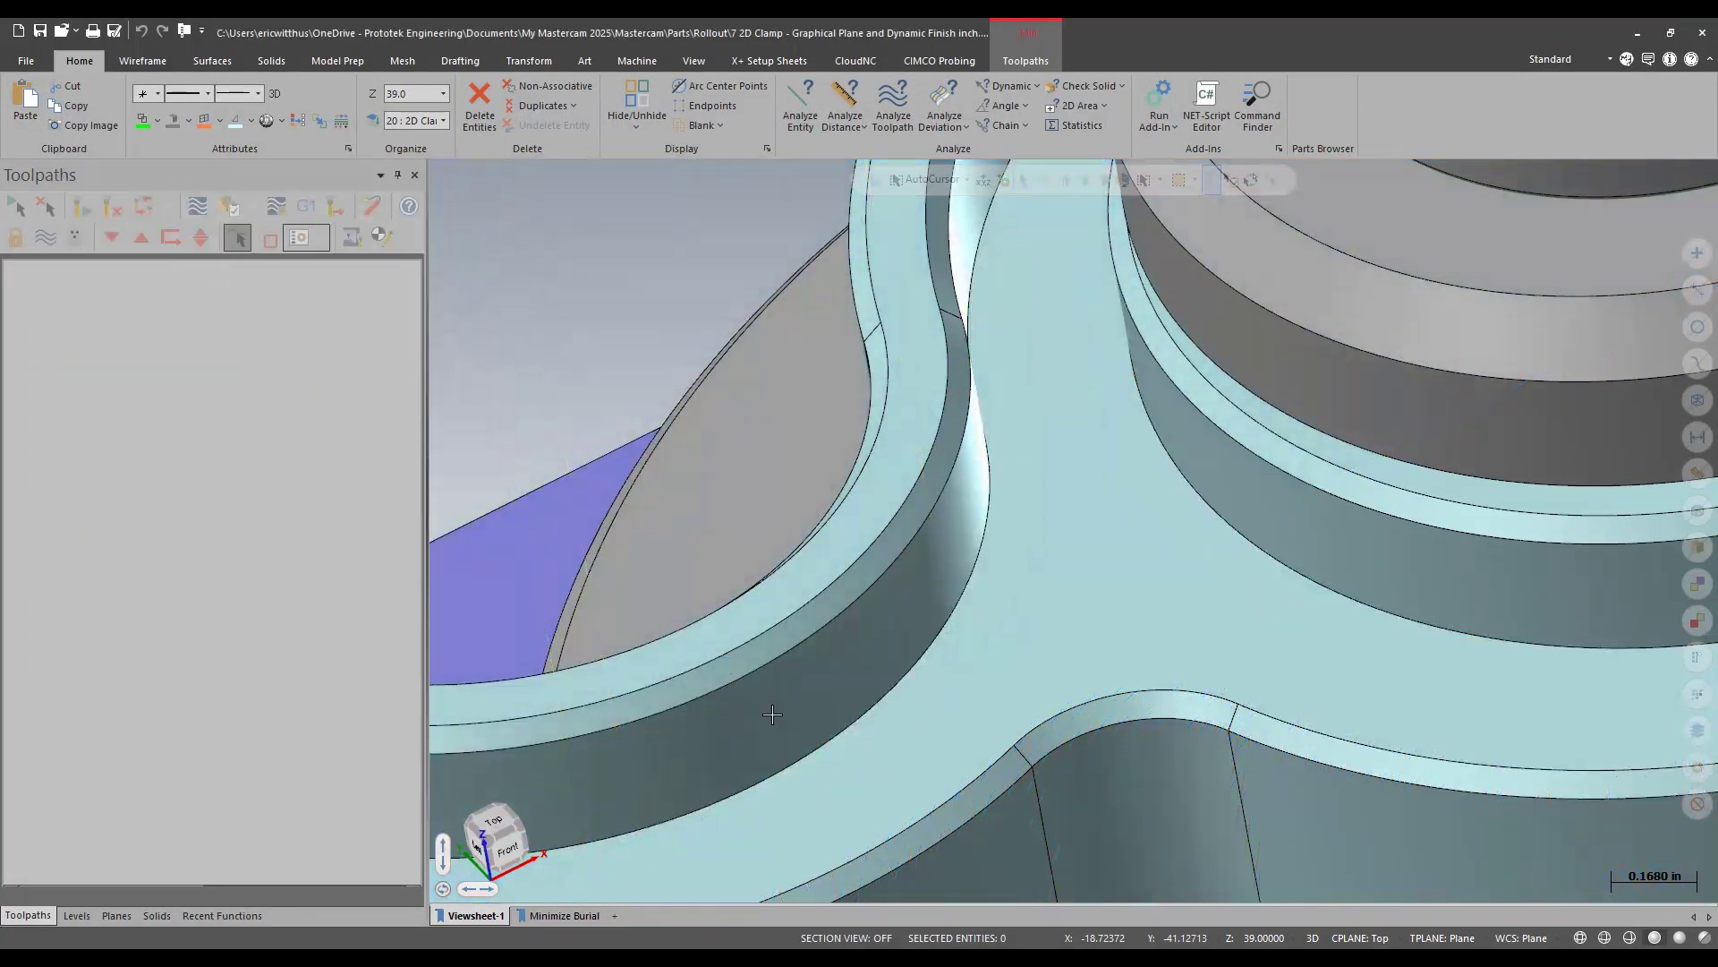
scroll(1075, 579, down, 1)
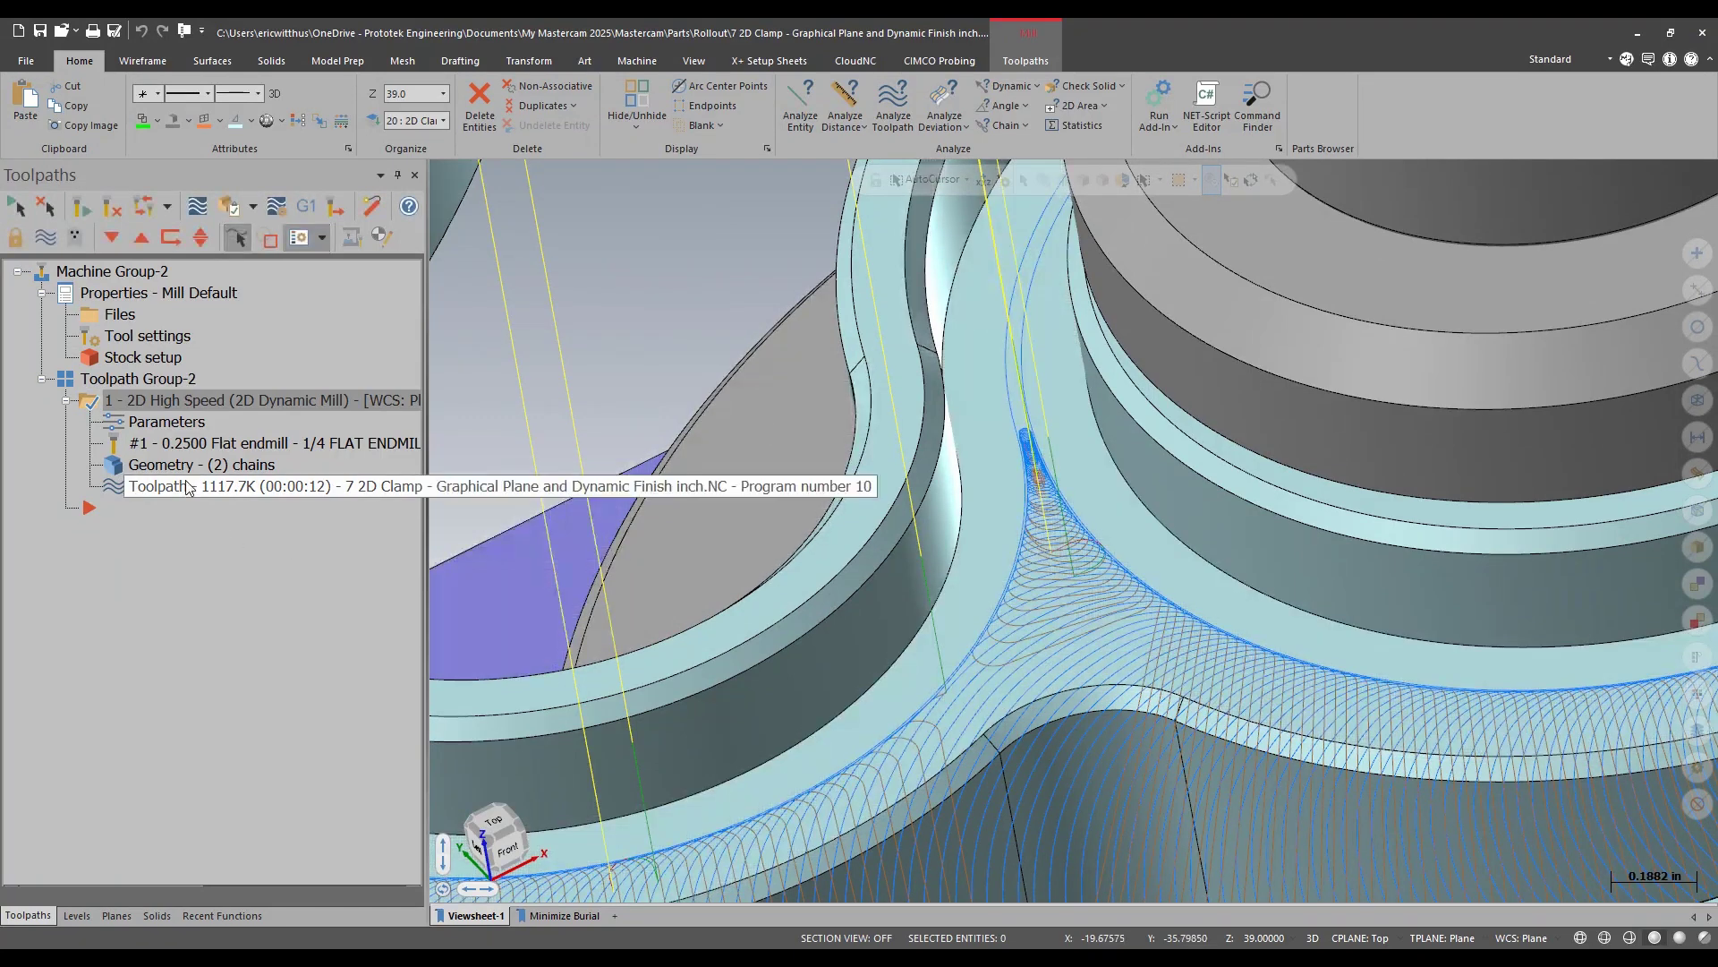
- Enable Minimize burial for the Dynamic Mill's finish pass, regenerate the toolpath and examine it in the narrow slot
click(161, 420)
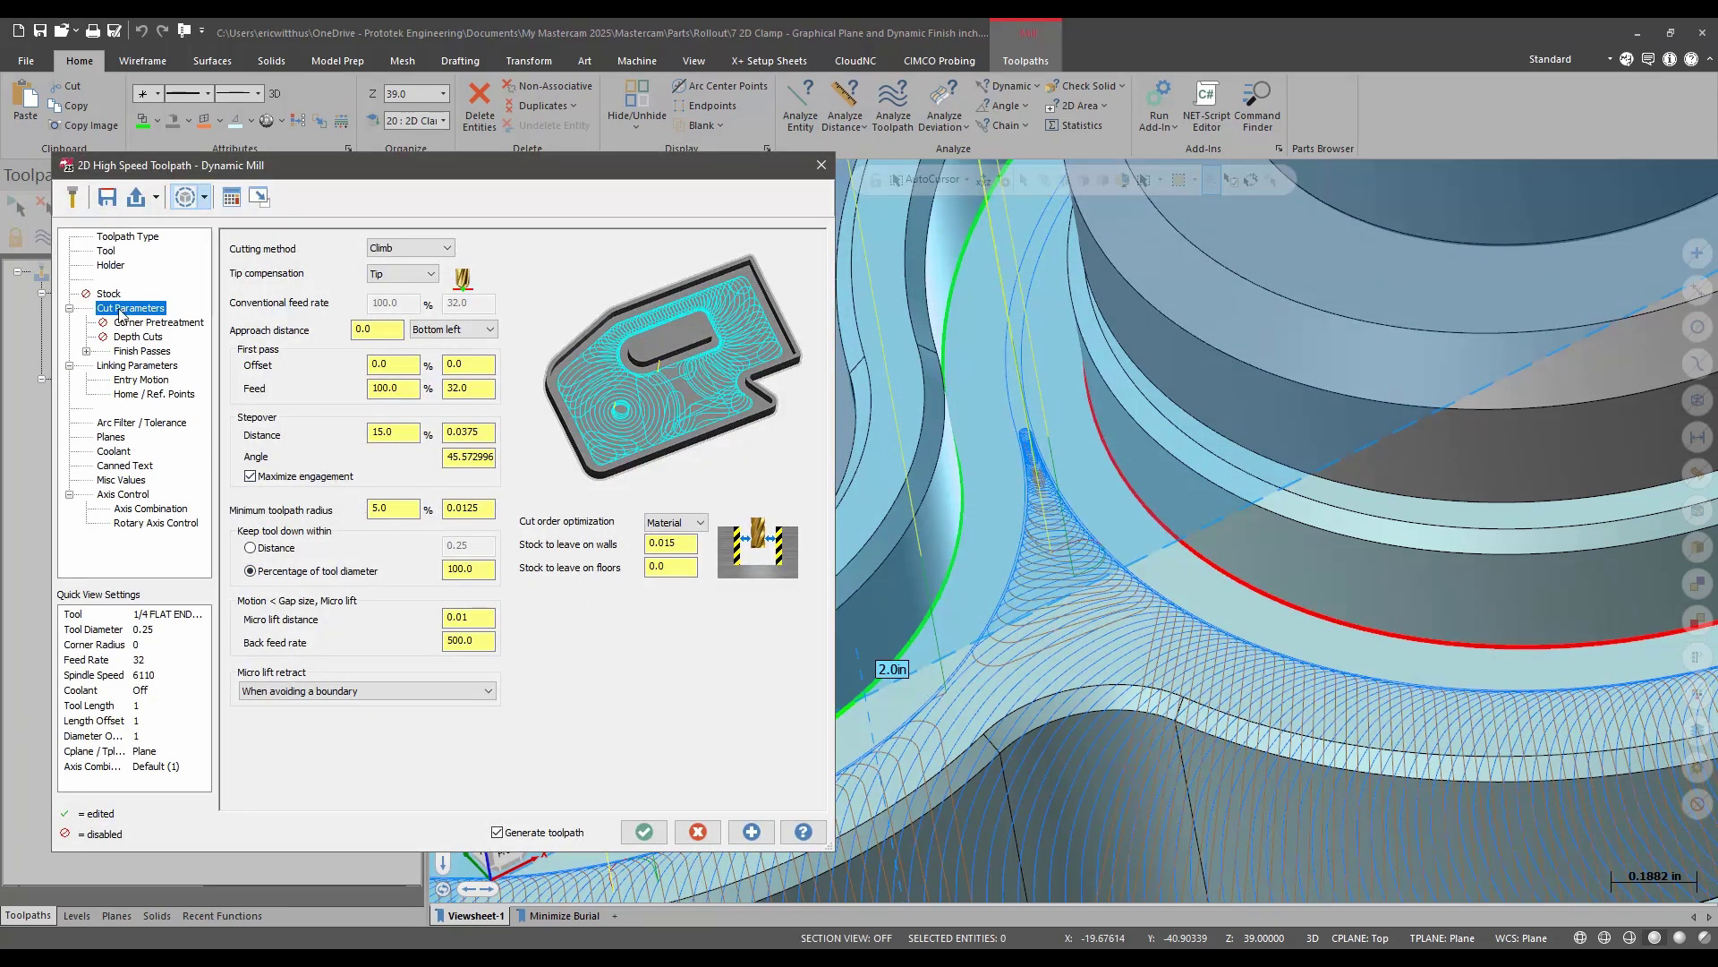
click(138, 350)
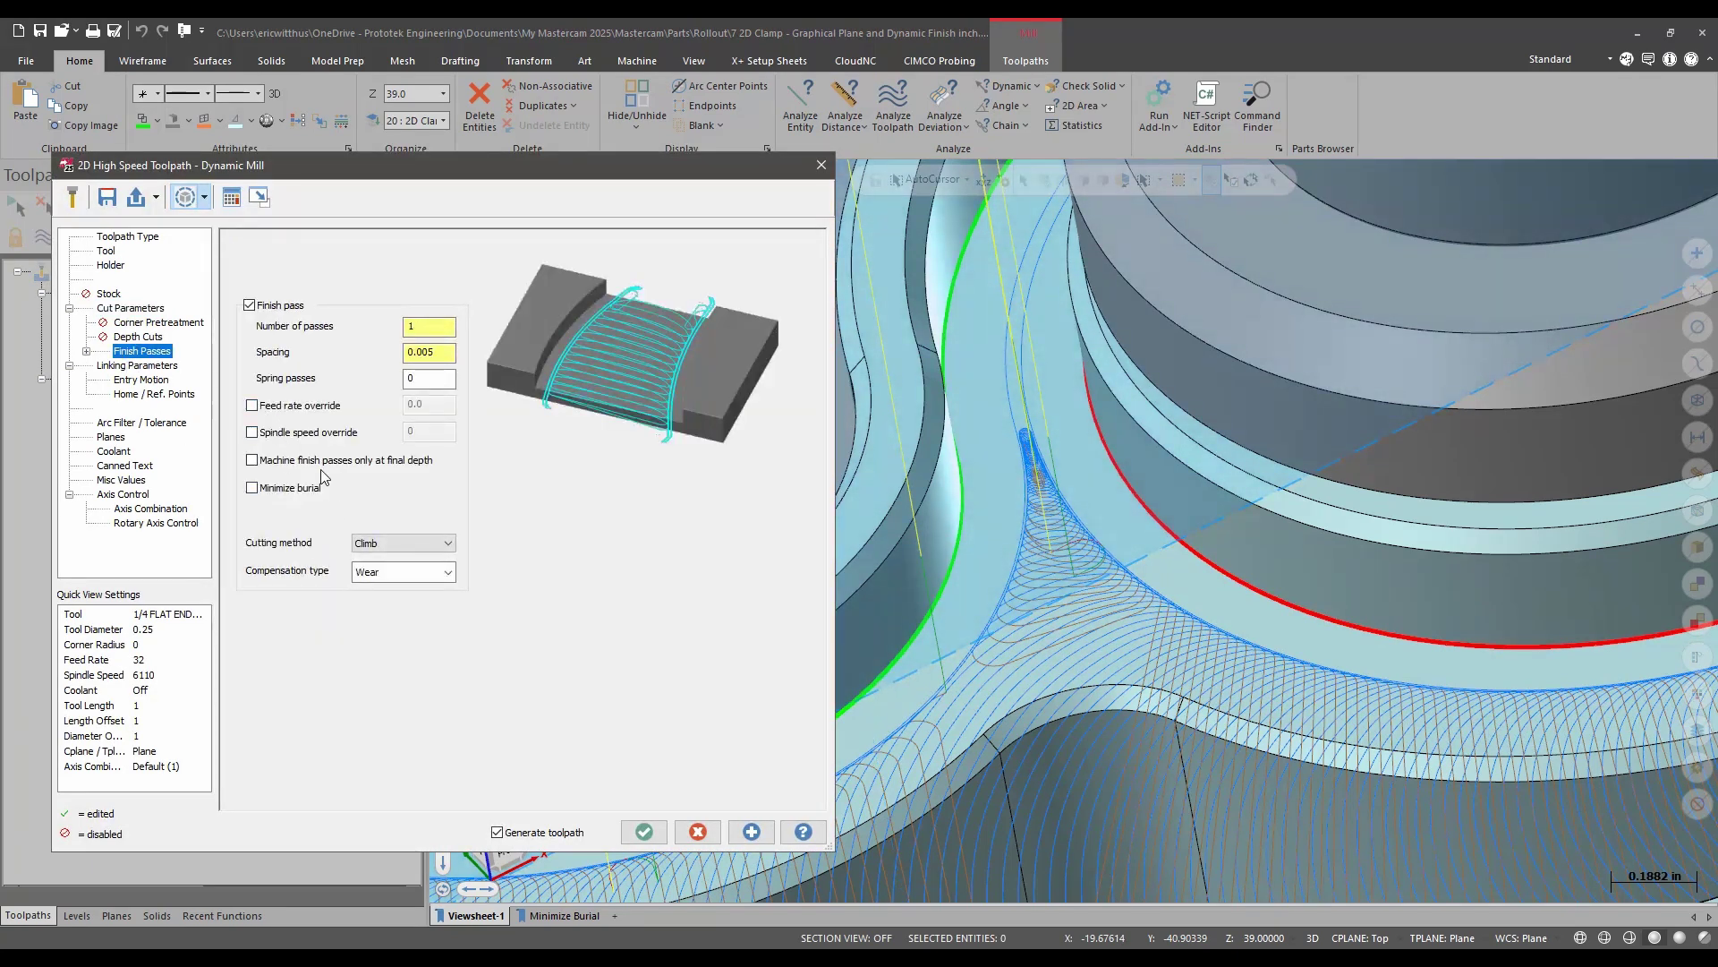
click(279, 494)
click(644, 832)
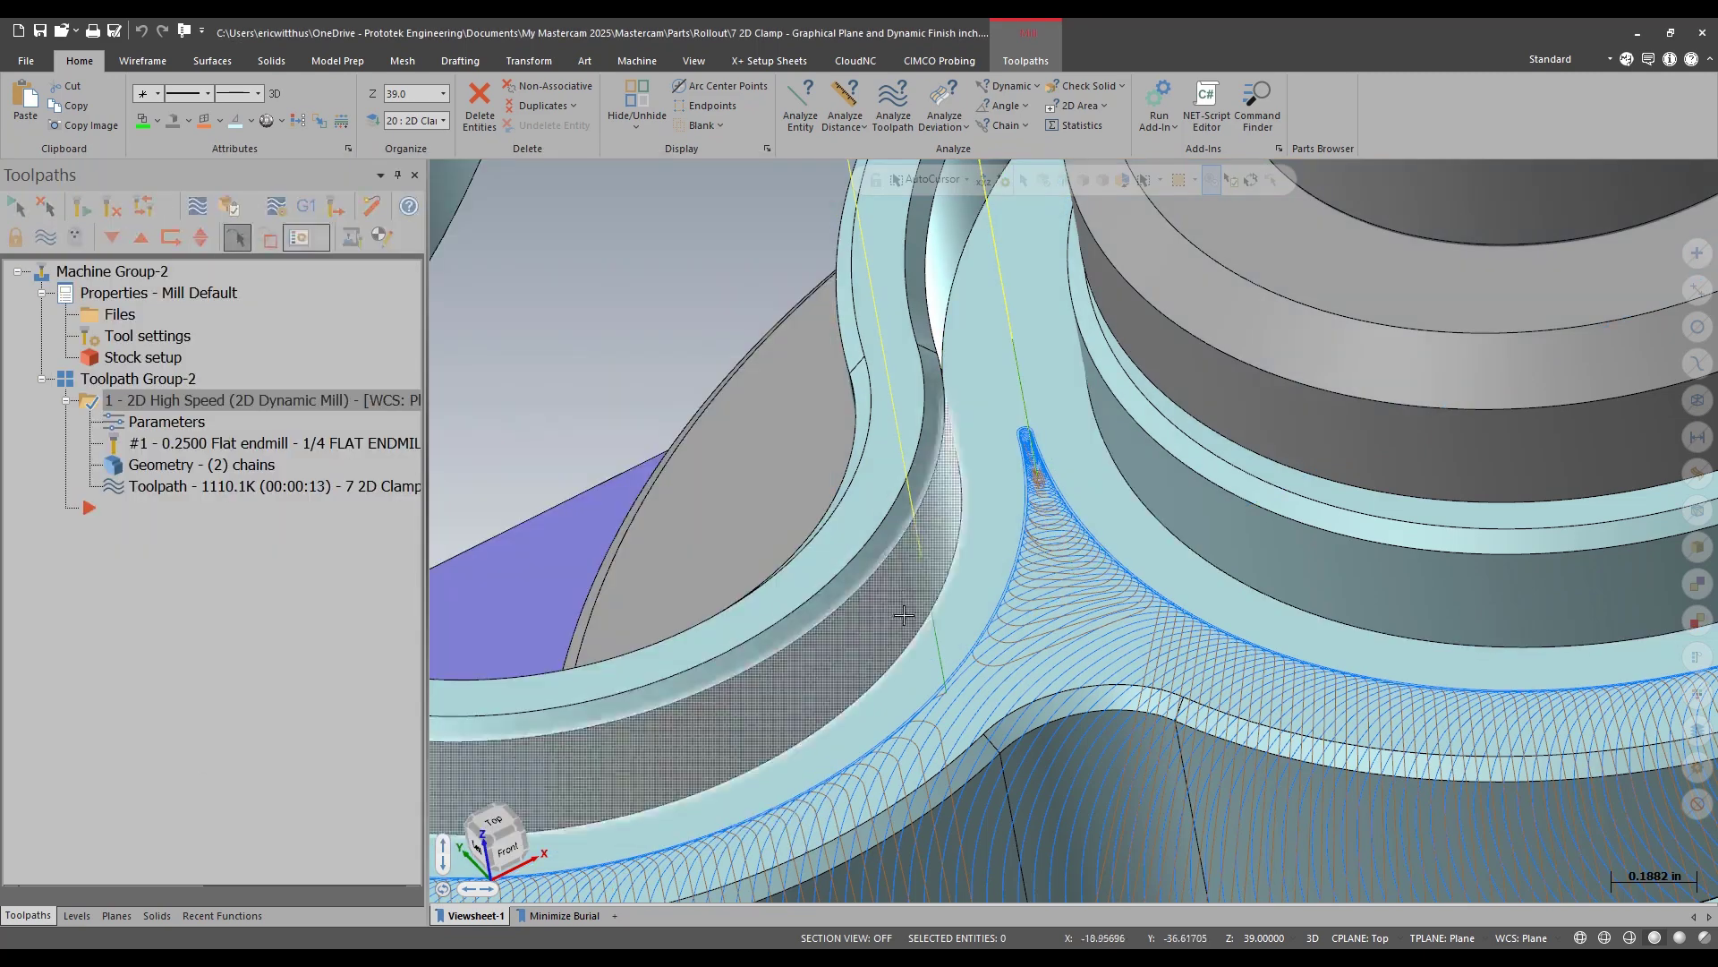
scroll(1030, 421, up, 3)
scroll(1039, 440, up, 2)
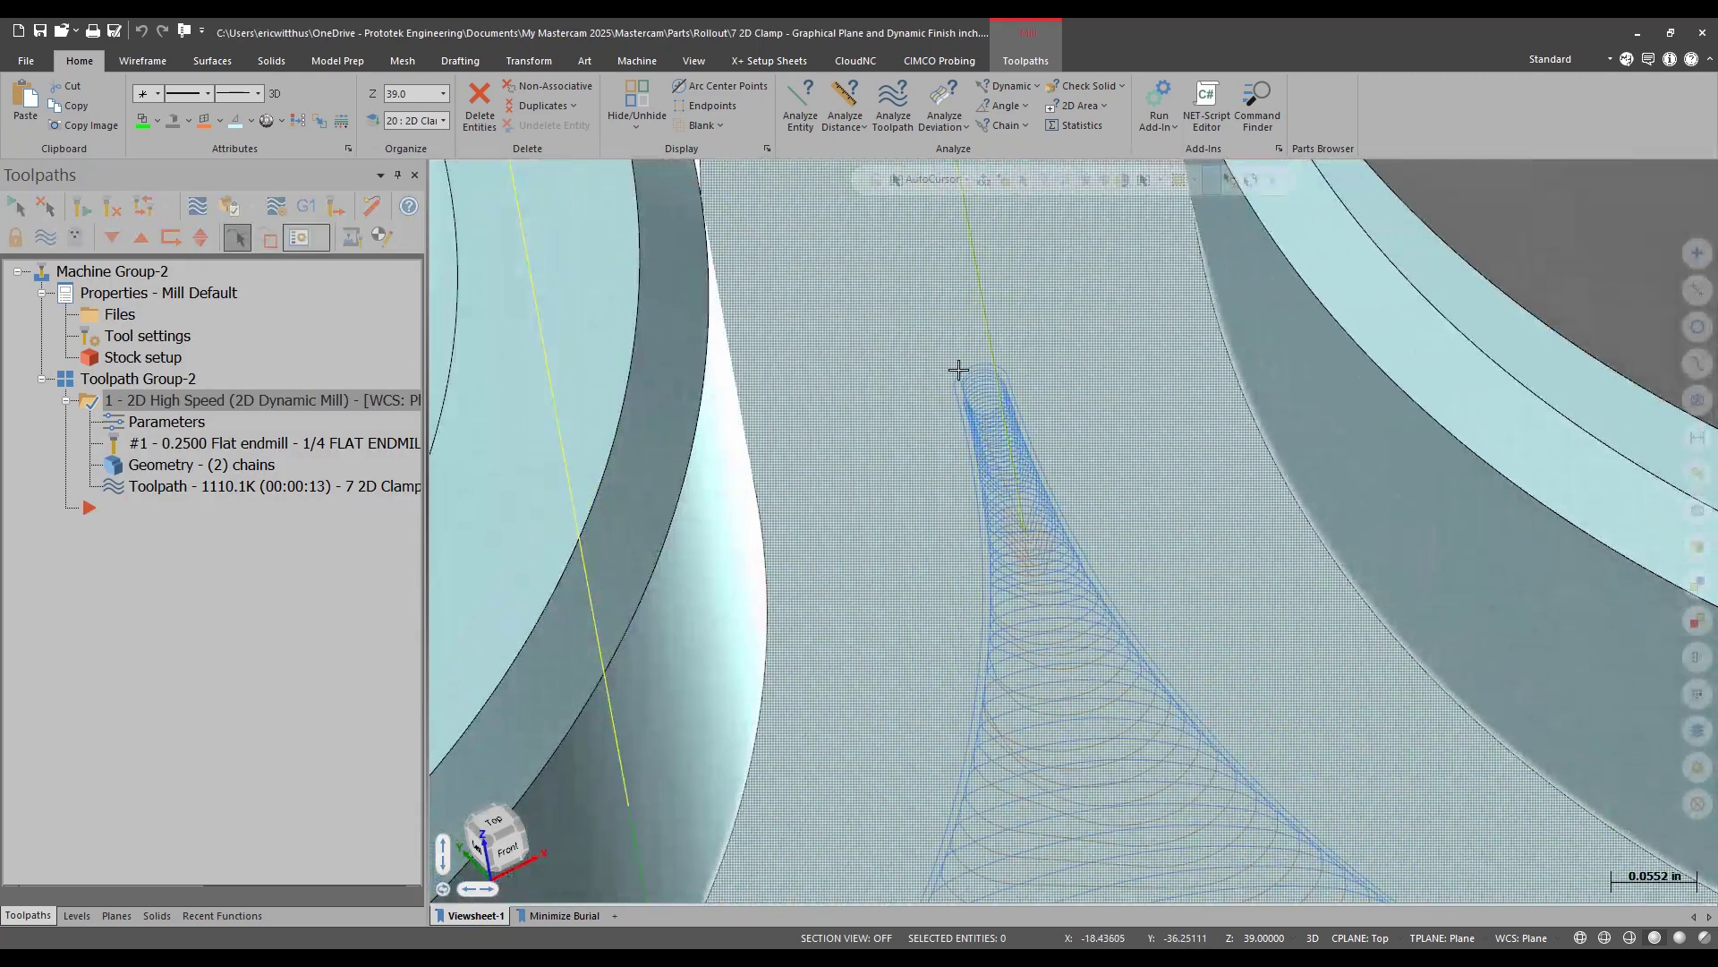
scroll(944, 381, down, 1)
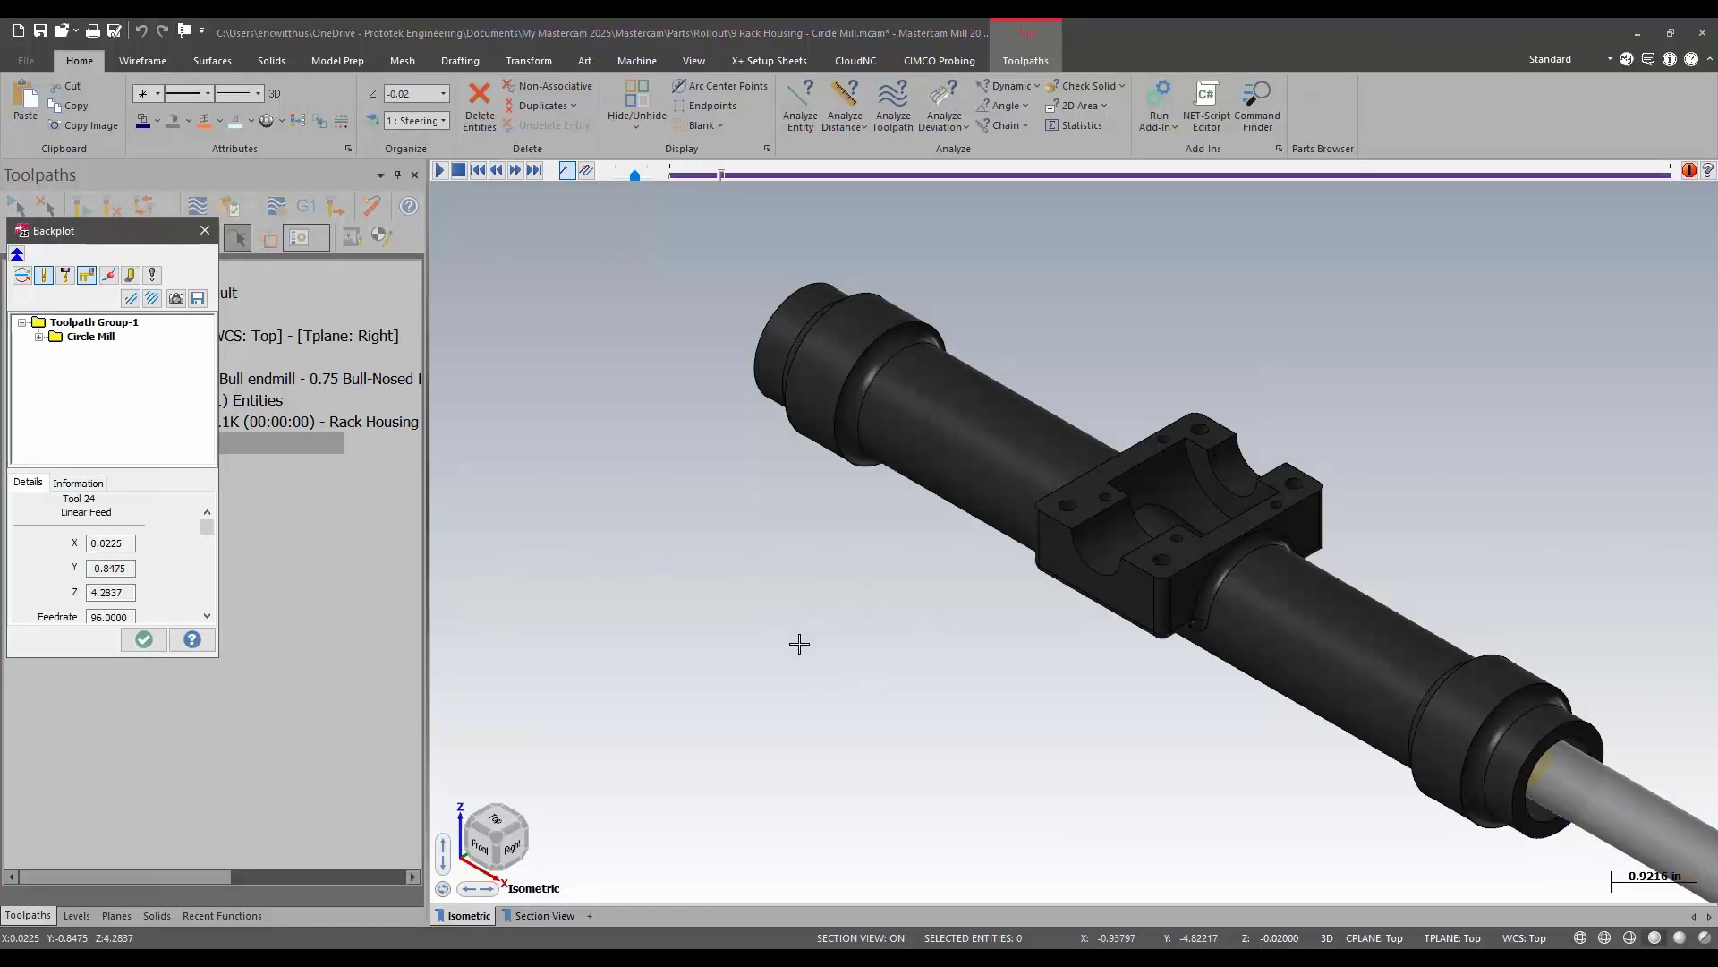
- Show the rack housing's bore in section view and backplot the Circle Mill toolpath to examine the long-reach tool's cuts
key(Escape)
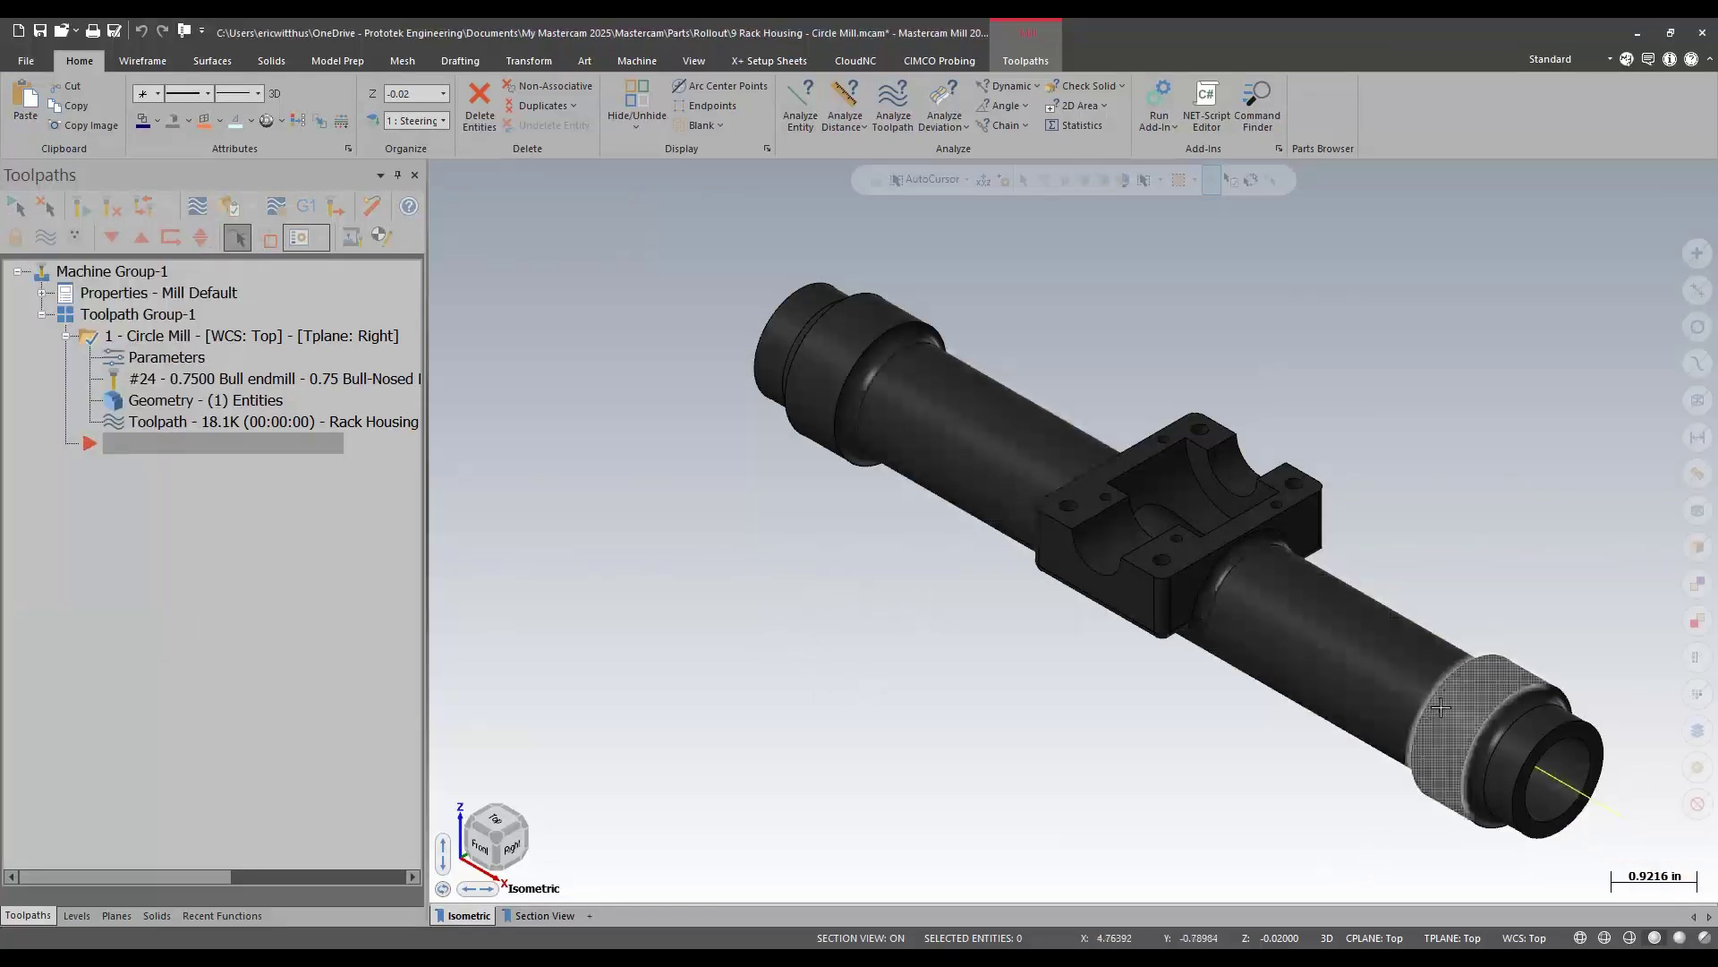
click(537, 915)
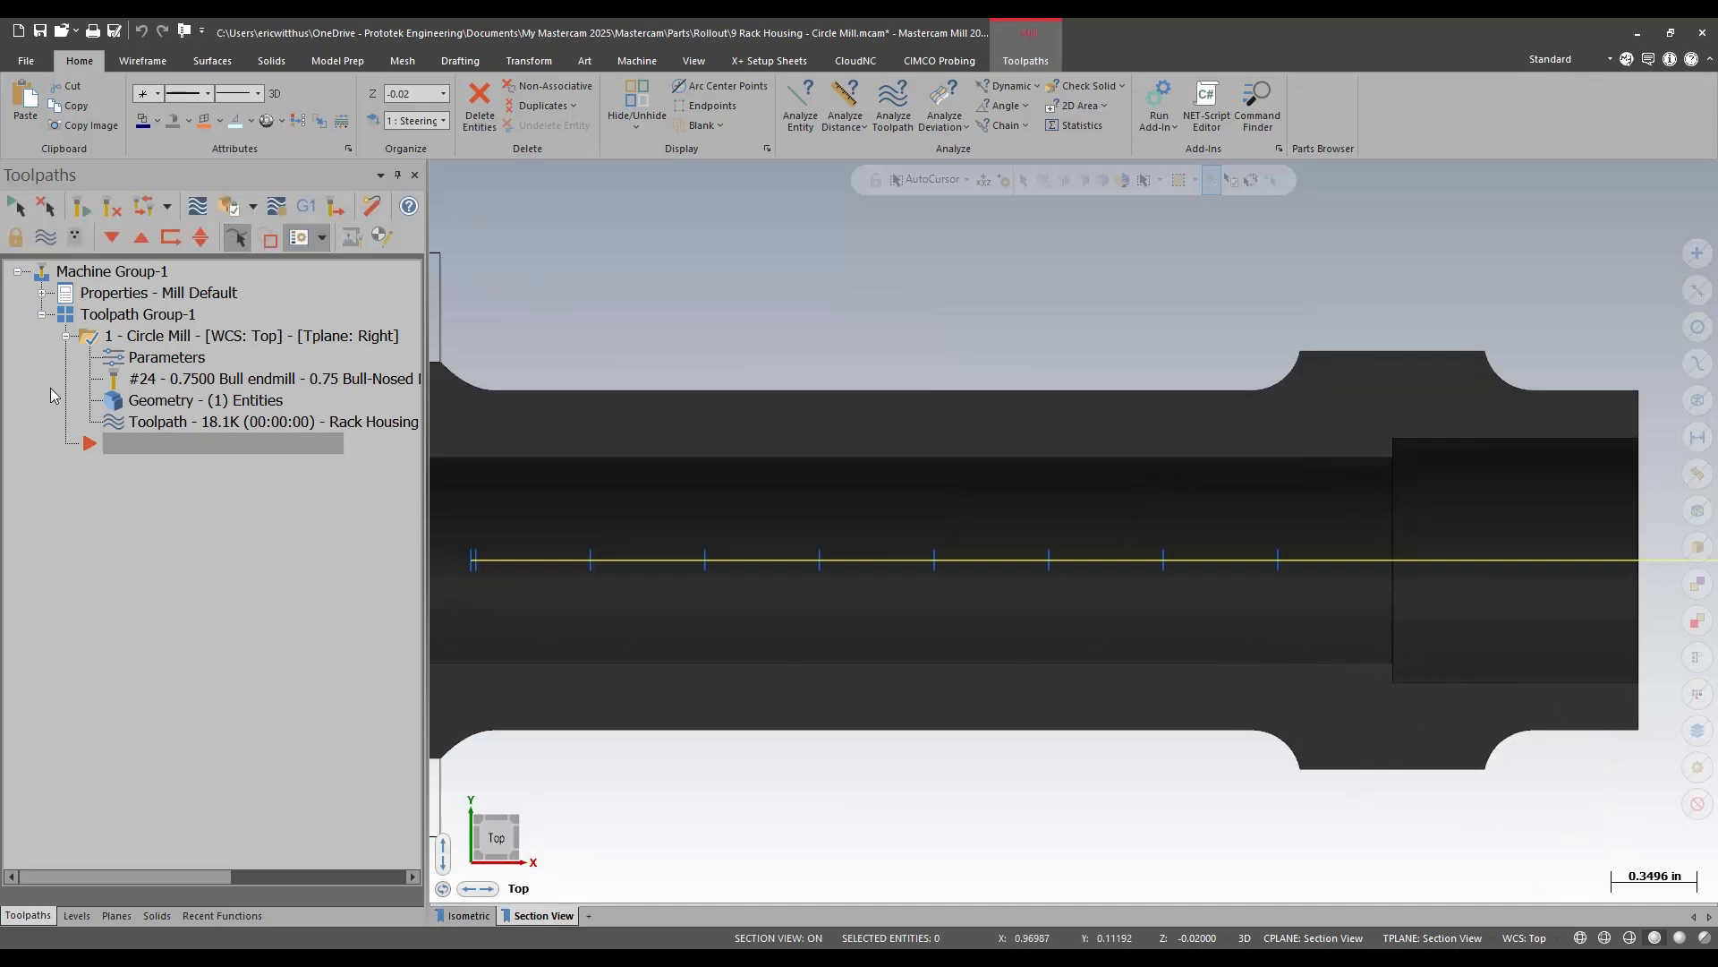
key(alt+t)
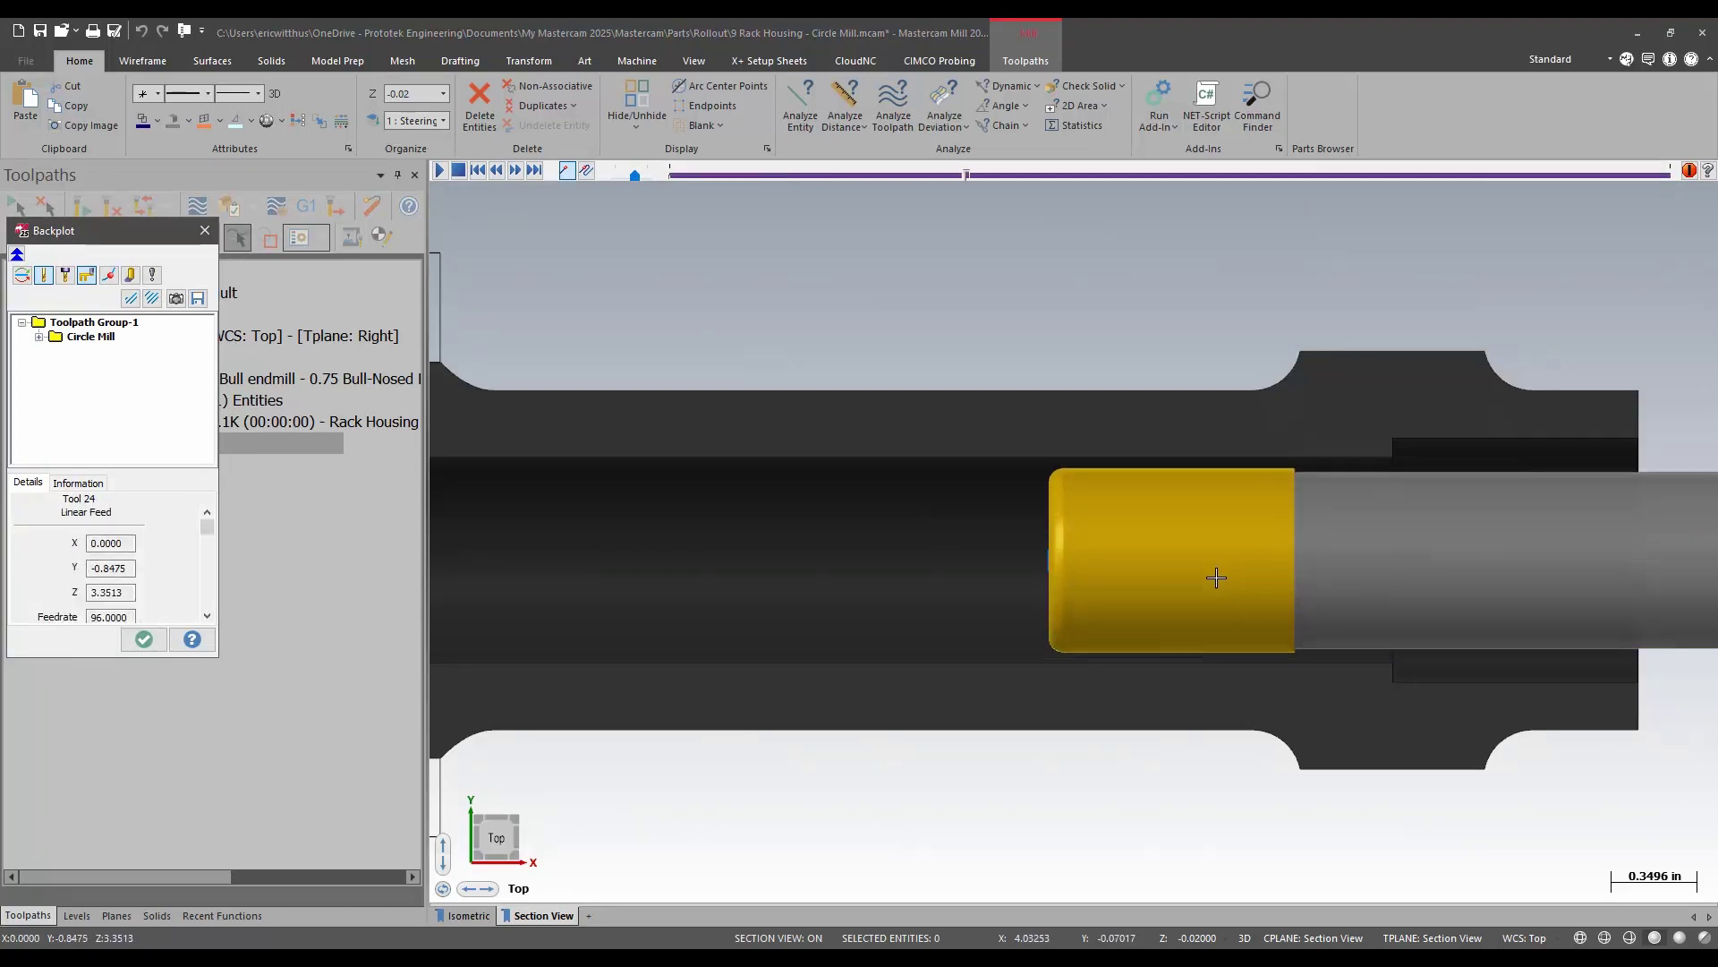
click(143, 639)
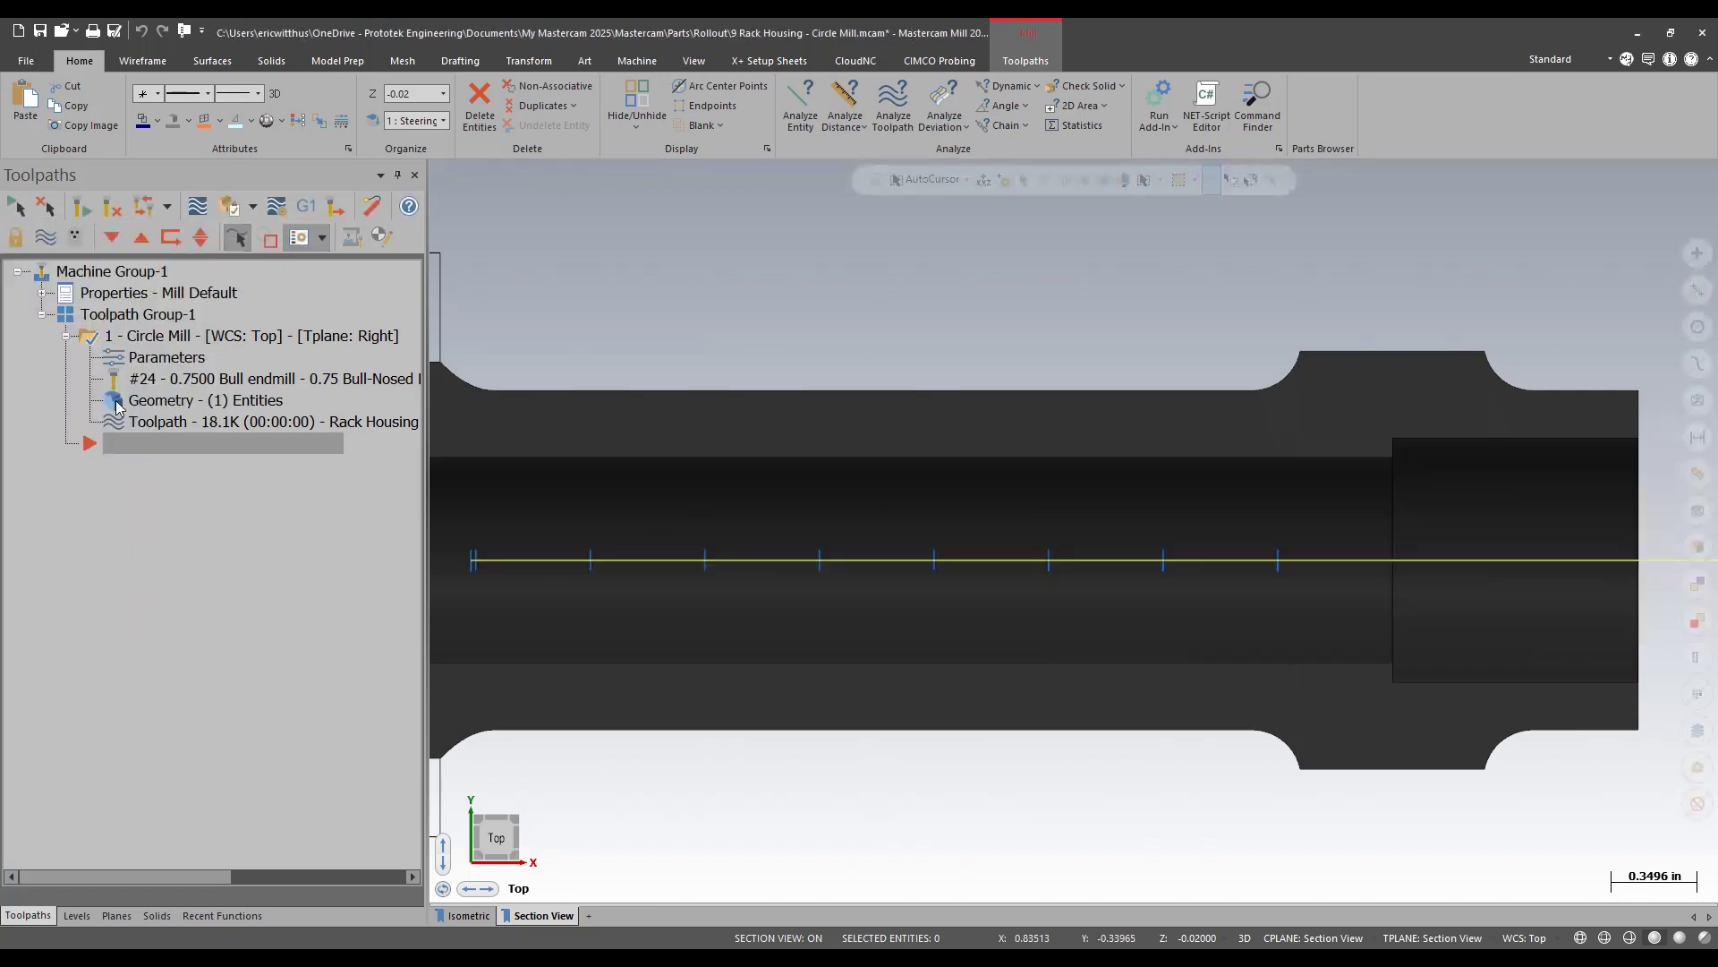
- Apply the Circle Mill's spring passes to all finish passes and regenerate the toolpath
double_click(148, 359)
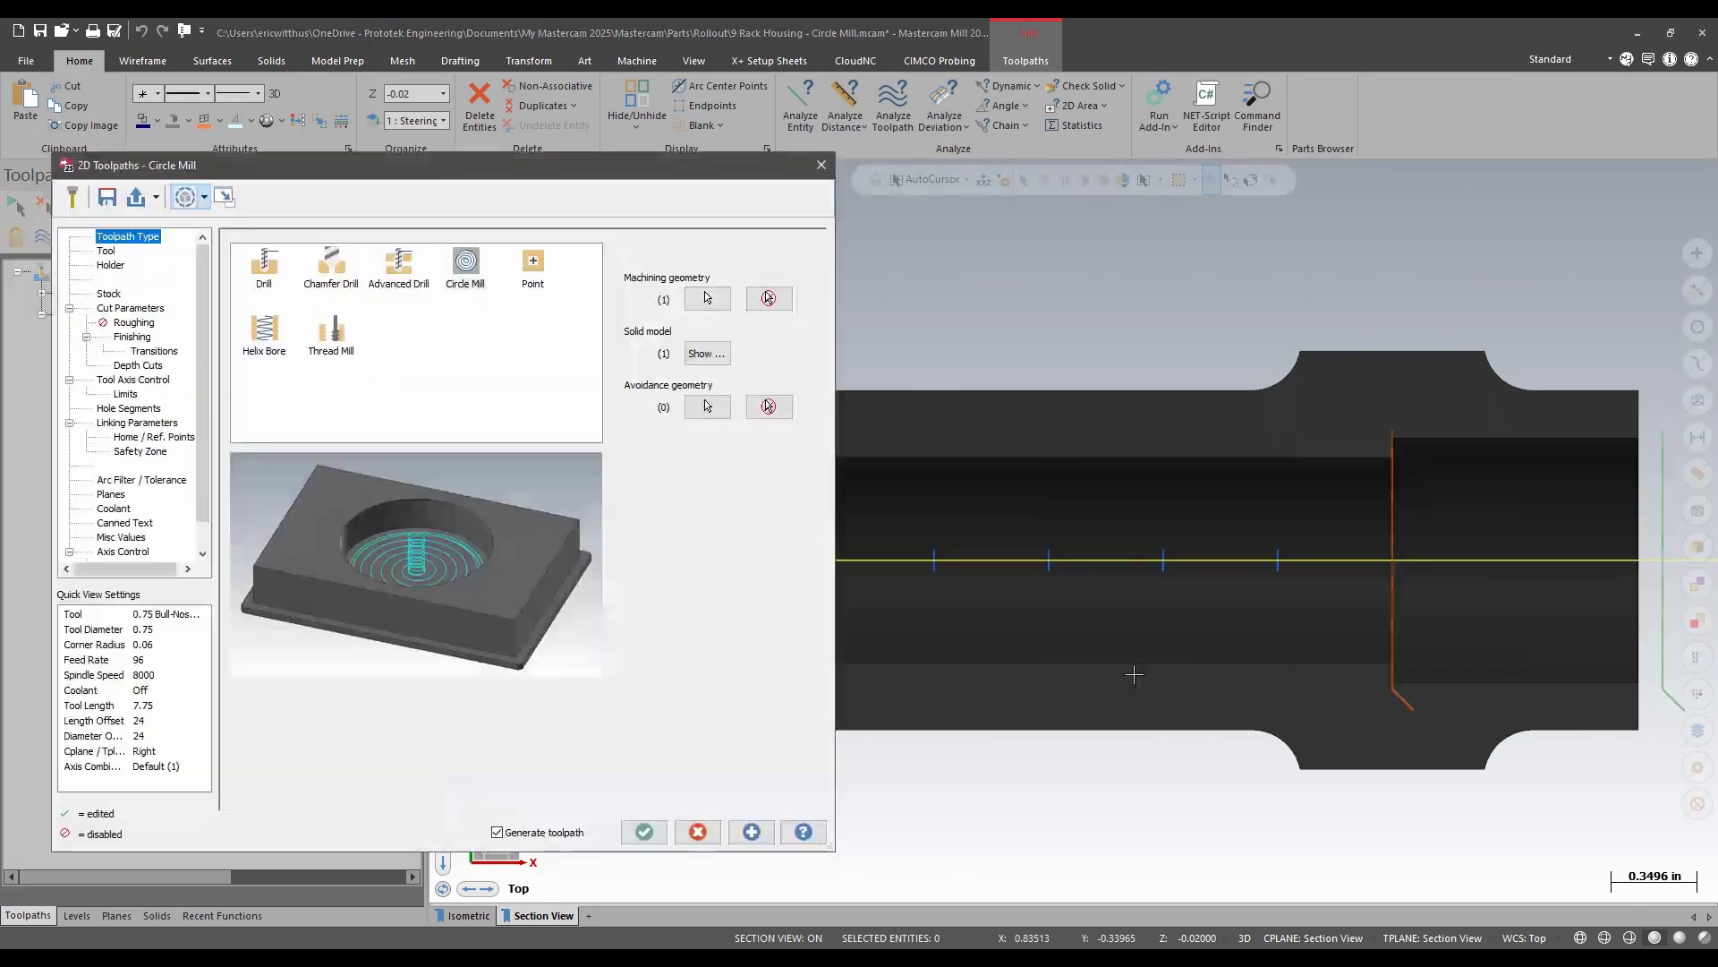
click(131, 339)
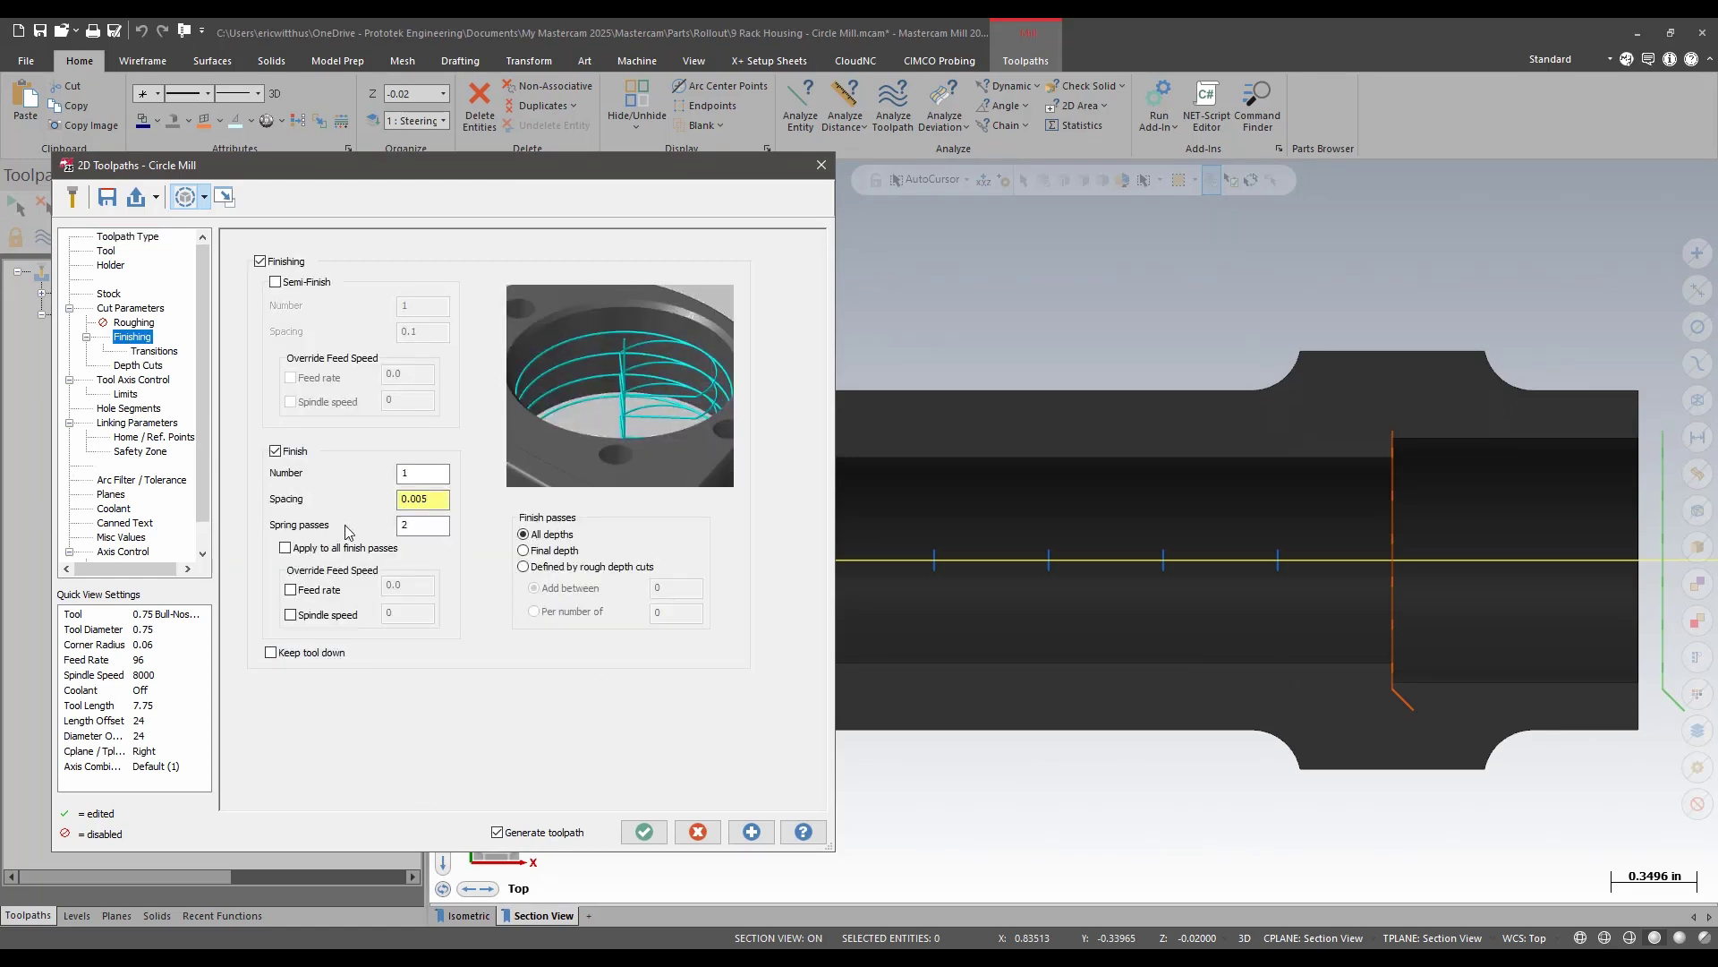
click(307, 554)
click(643, 832)
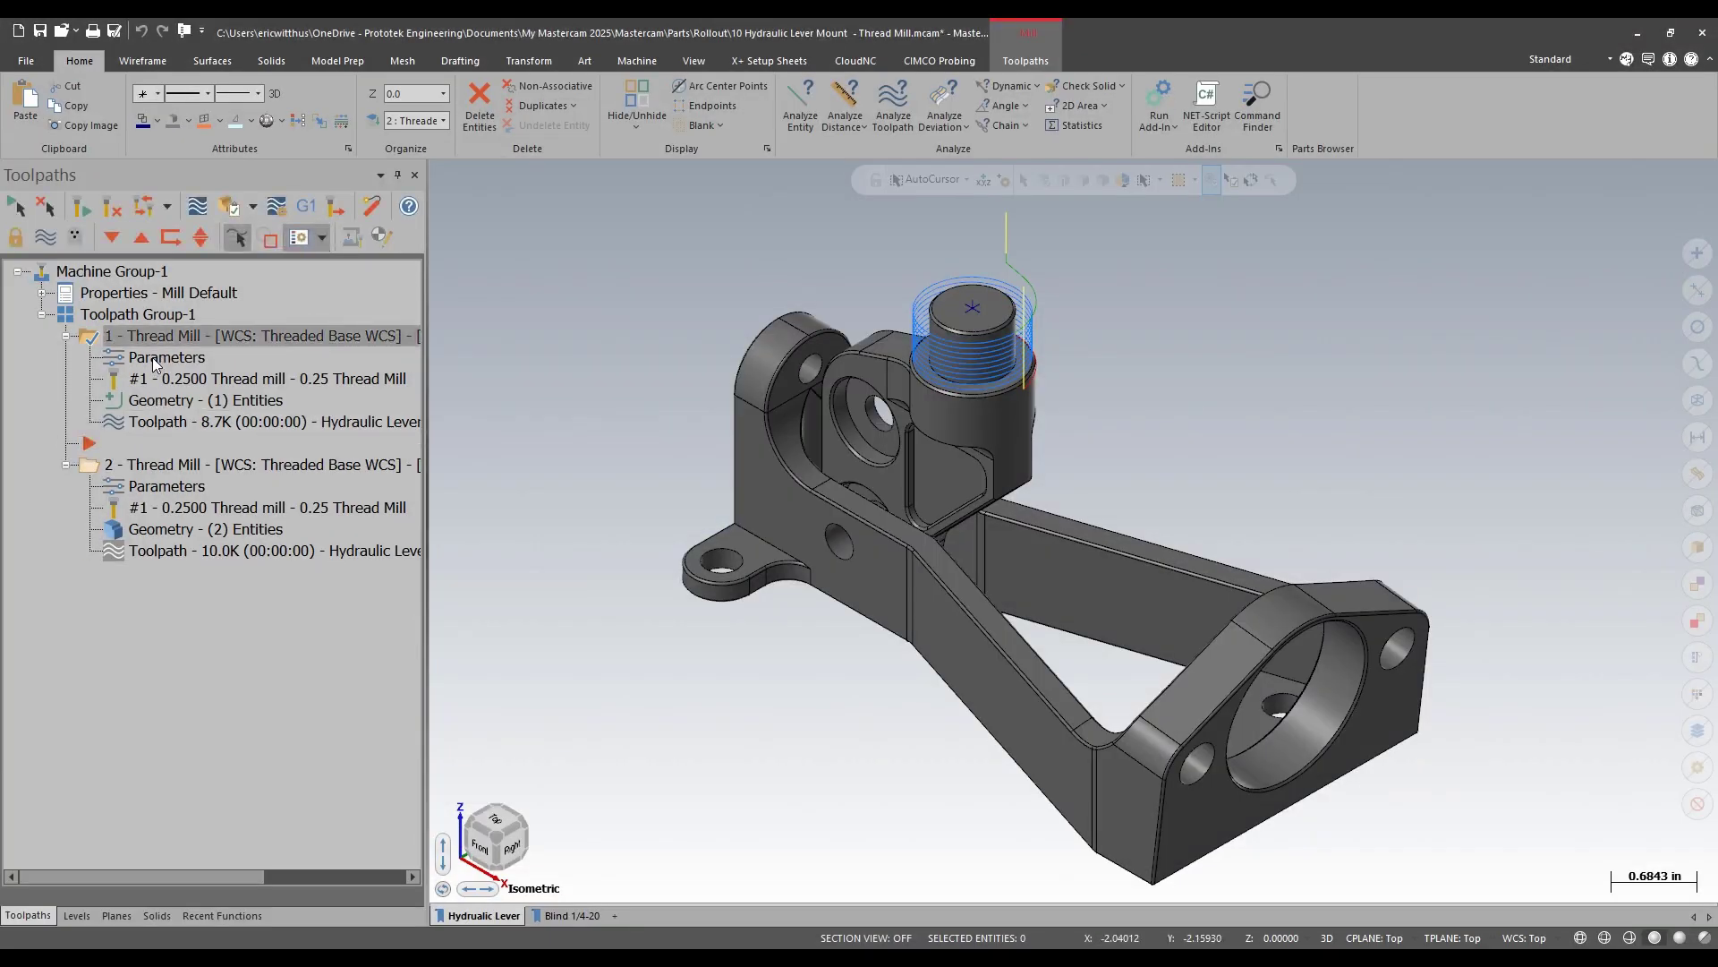
- Set the lever mount boss's Thread Mill lead in/out to Gradual, keeping the entry feed rate and spindle speed overrides, and regenerate the toolpath
click(161, 357)
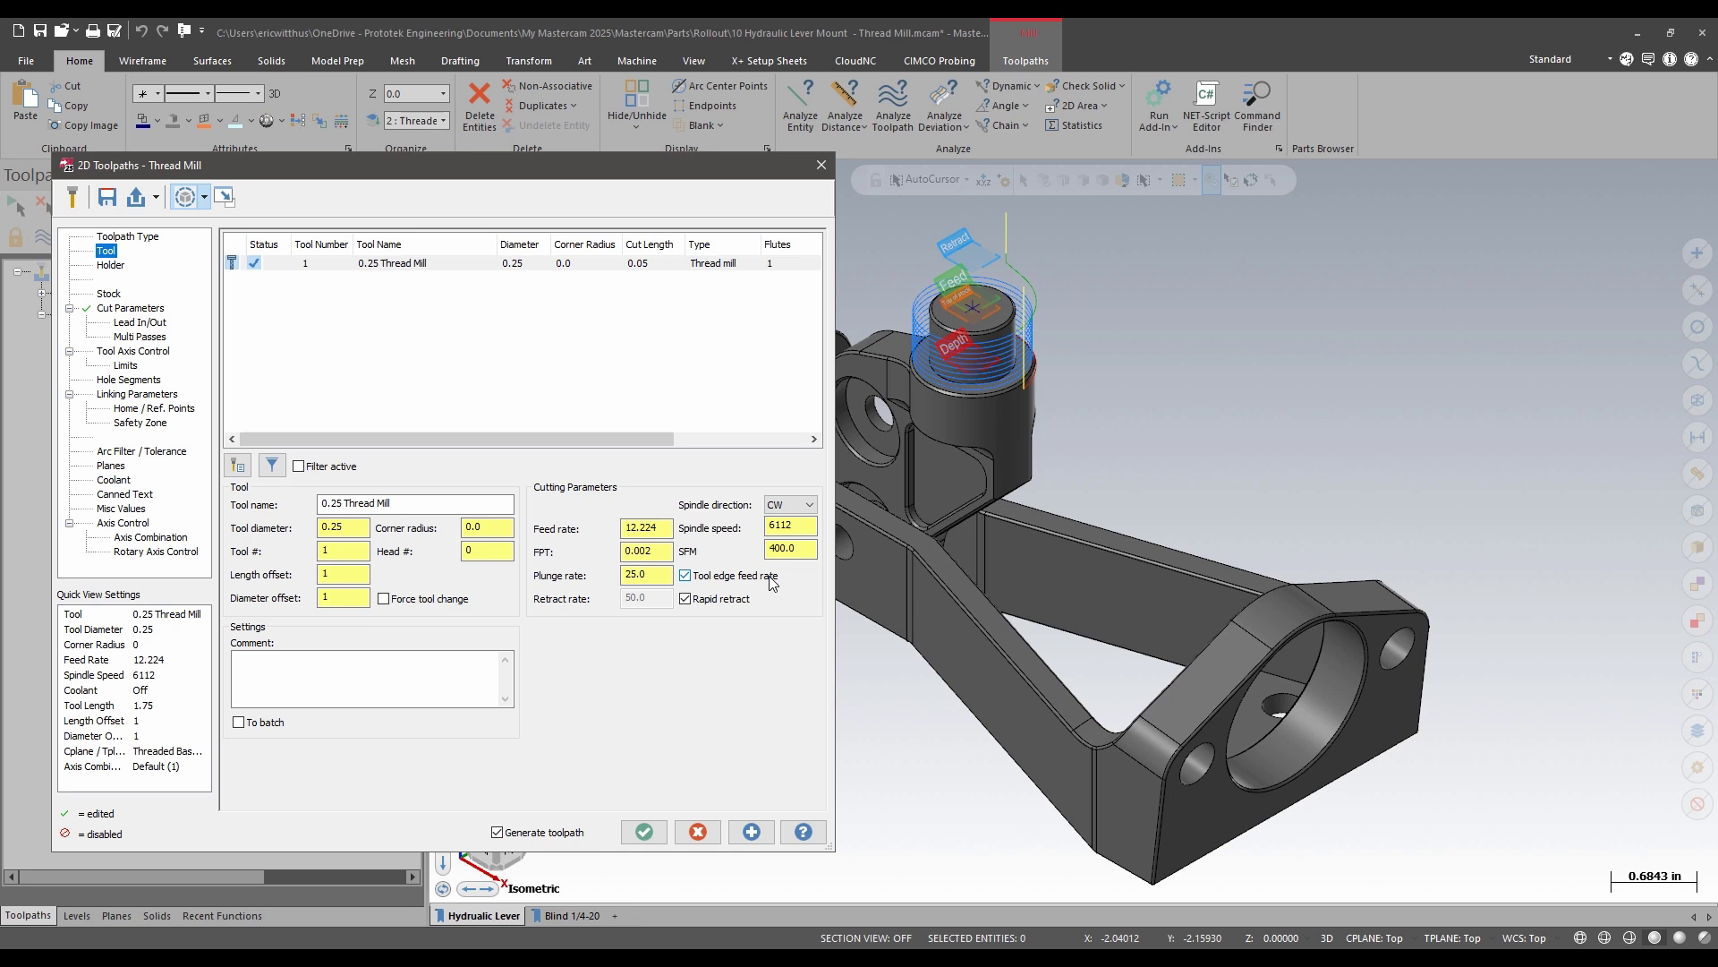
click(139, 323)
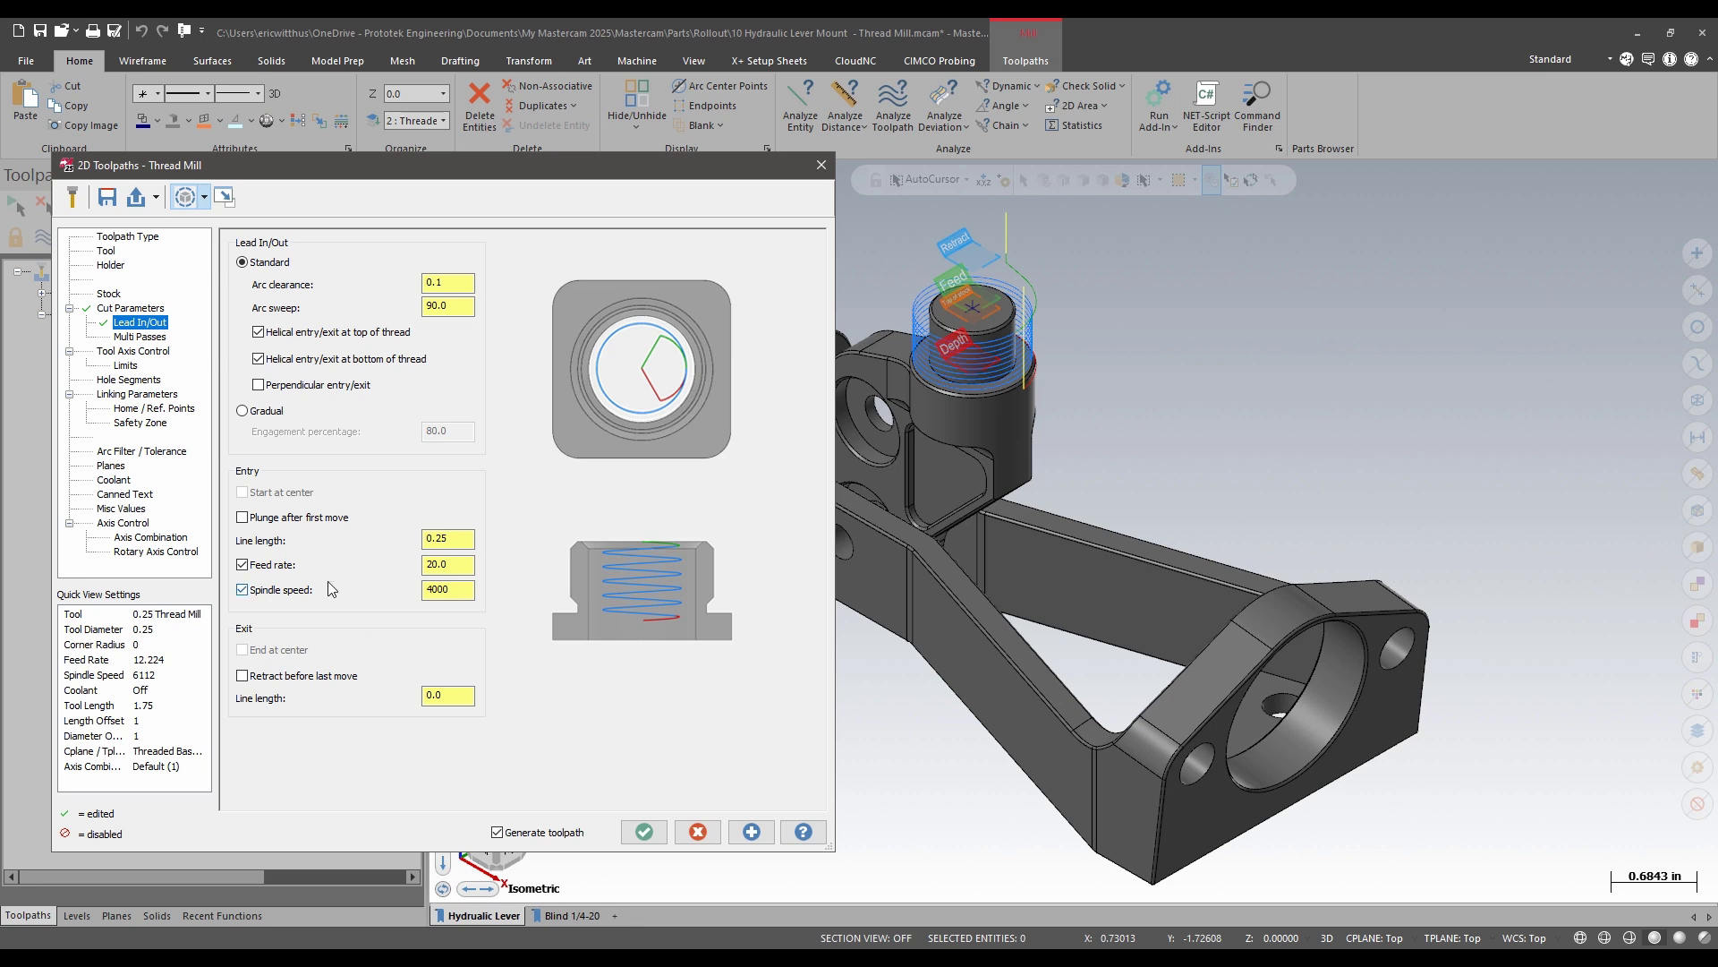
click(274, 565)
click(266, 595)
click(267, 594)
click(271, 565)
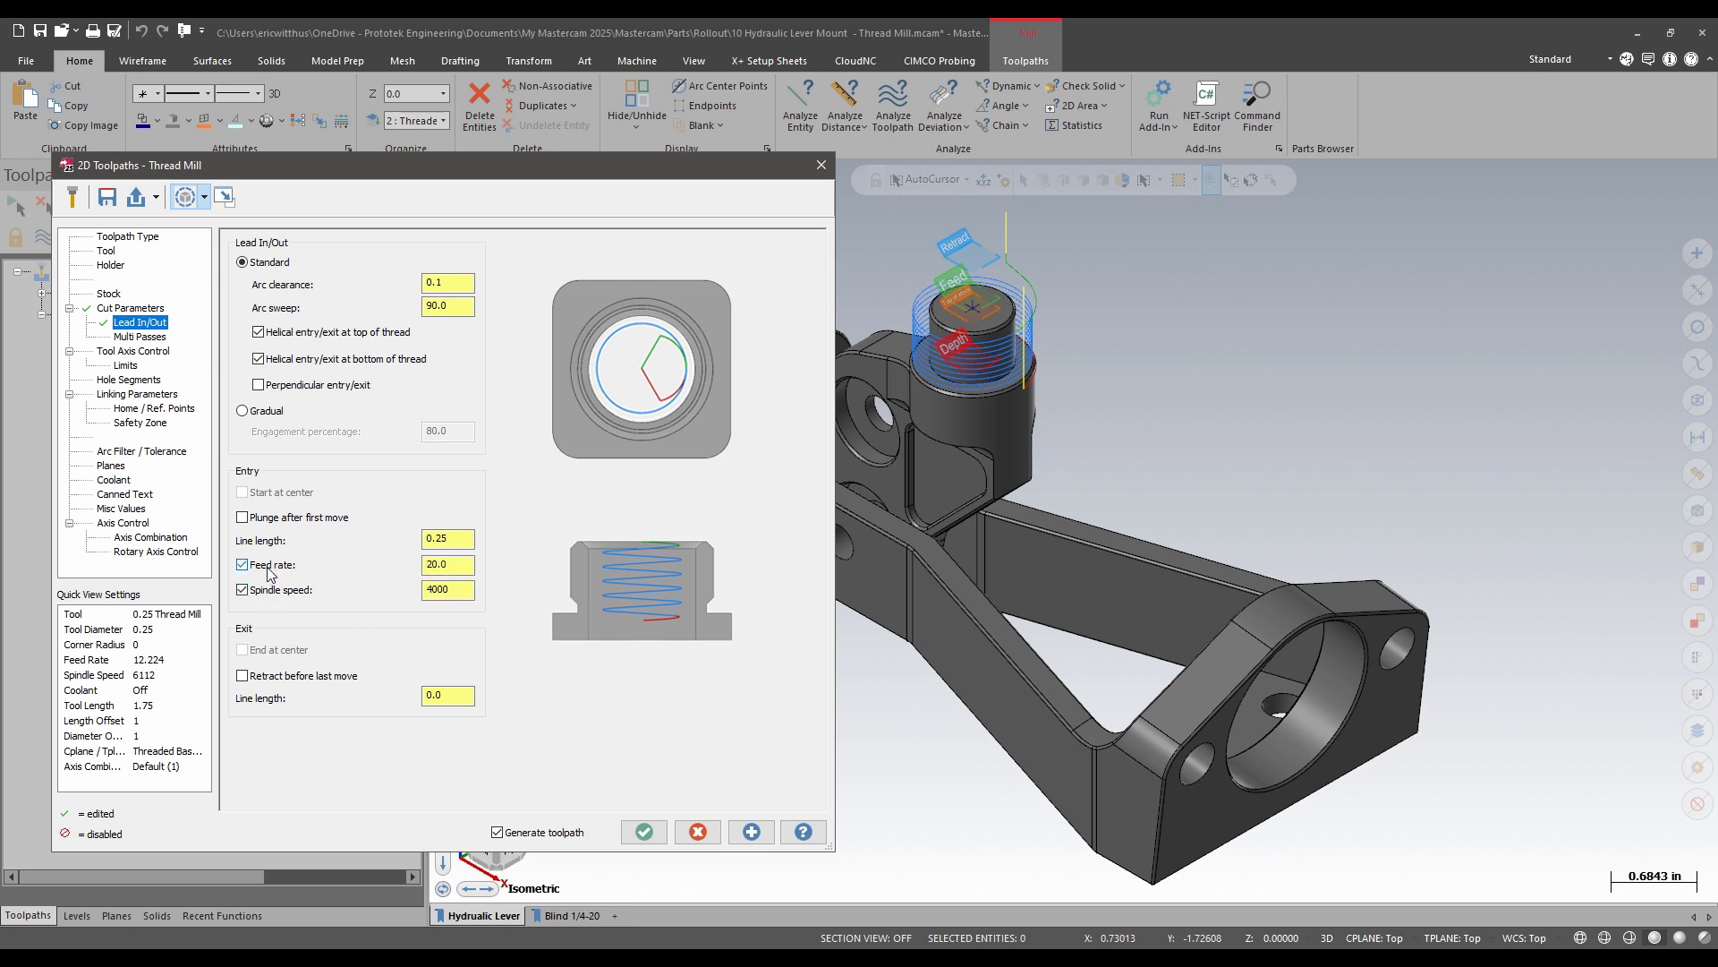
click(265, 417)
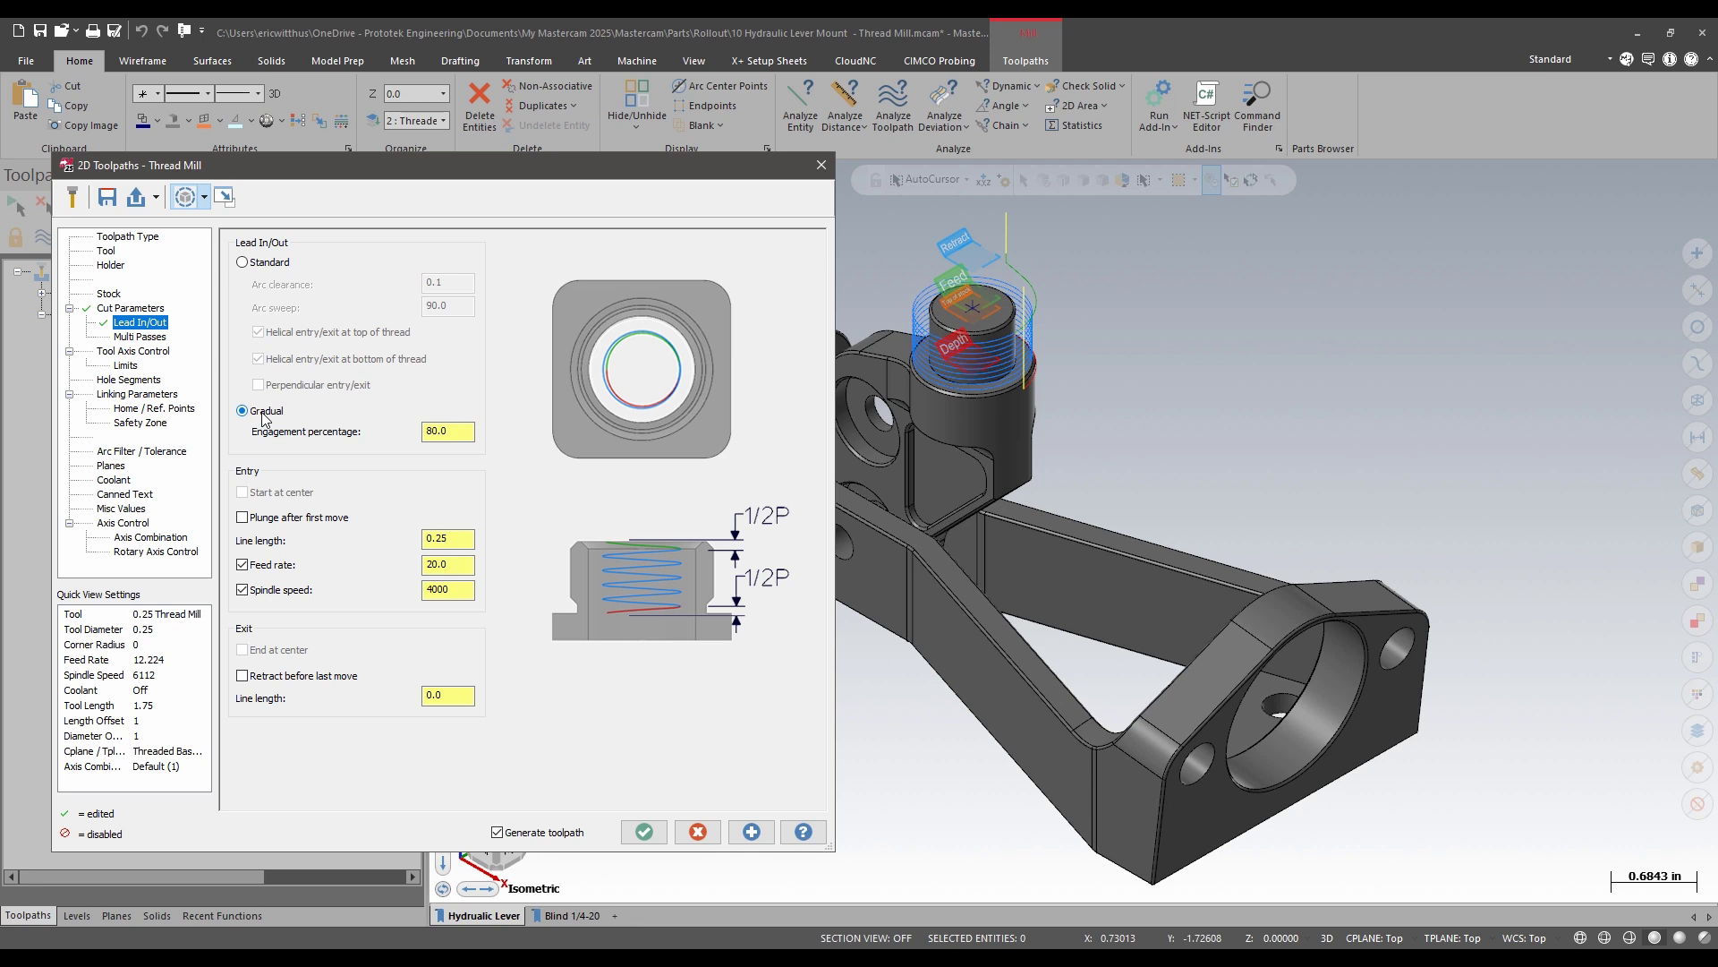
key(Return)
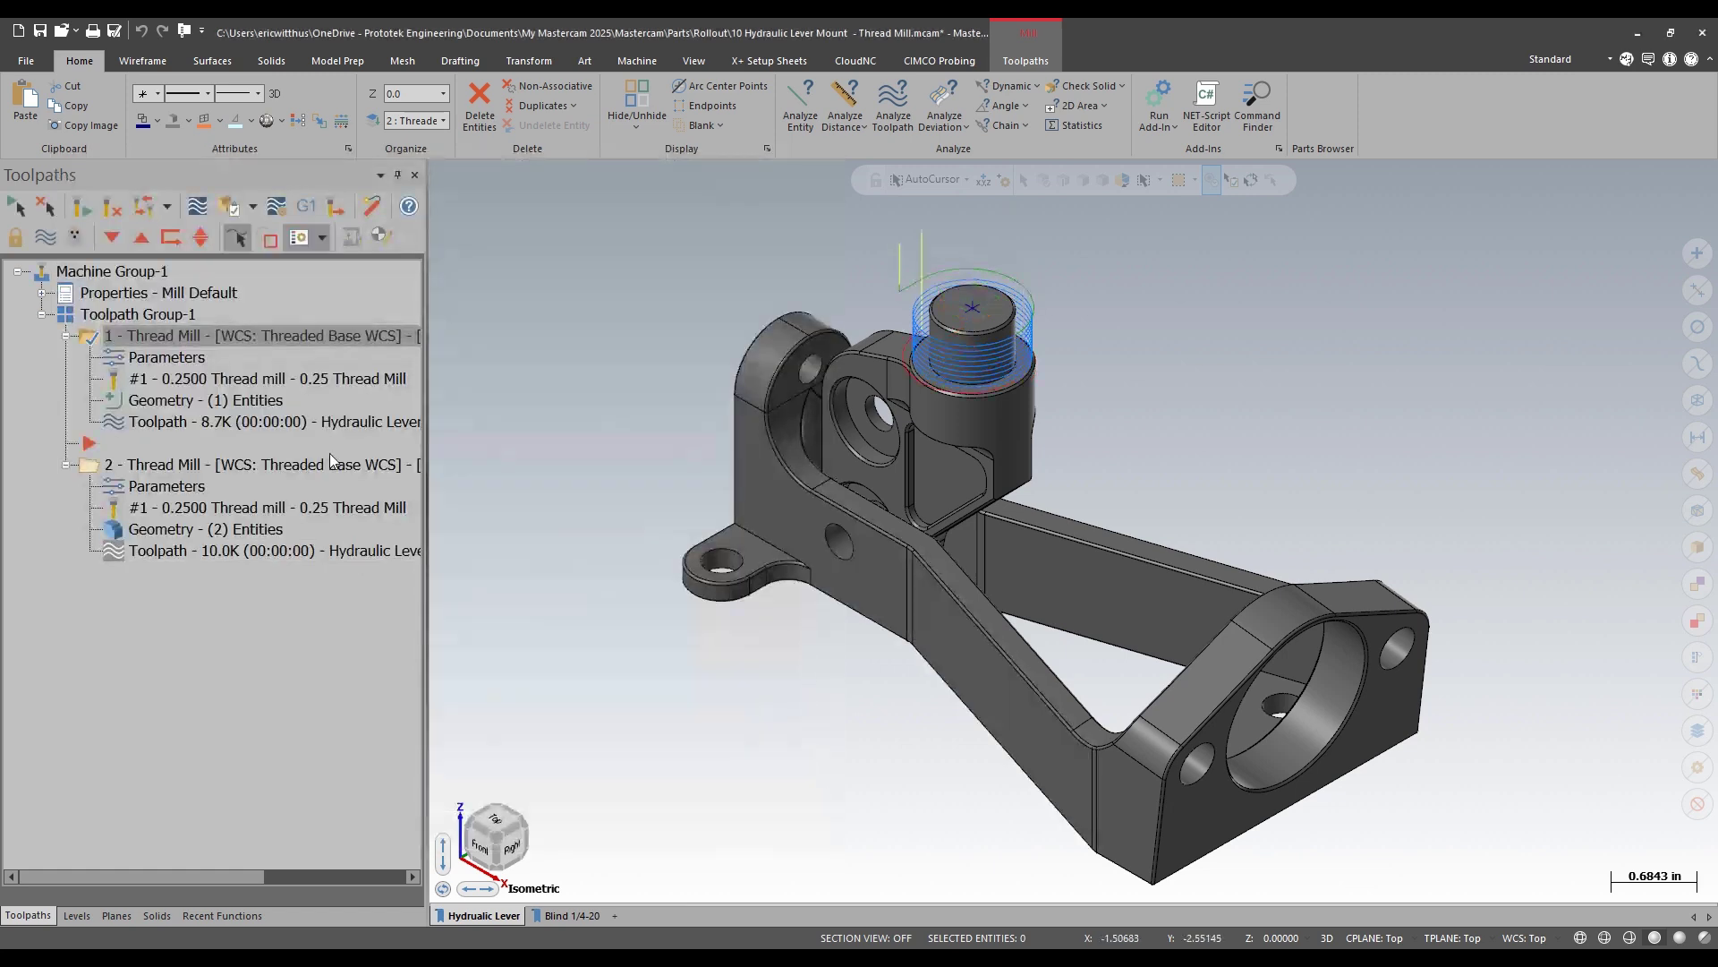
- Display only the second Thread Mill operation's toolpath and inspect it closely at the threaded holes in the lever mount's end face
click(303, 238)
scroll(897, 404, up, 3)
scroll(964, 248, down, 4)
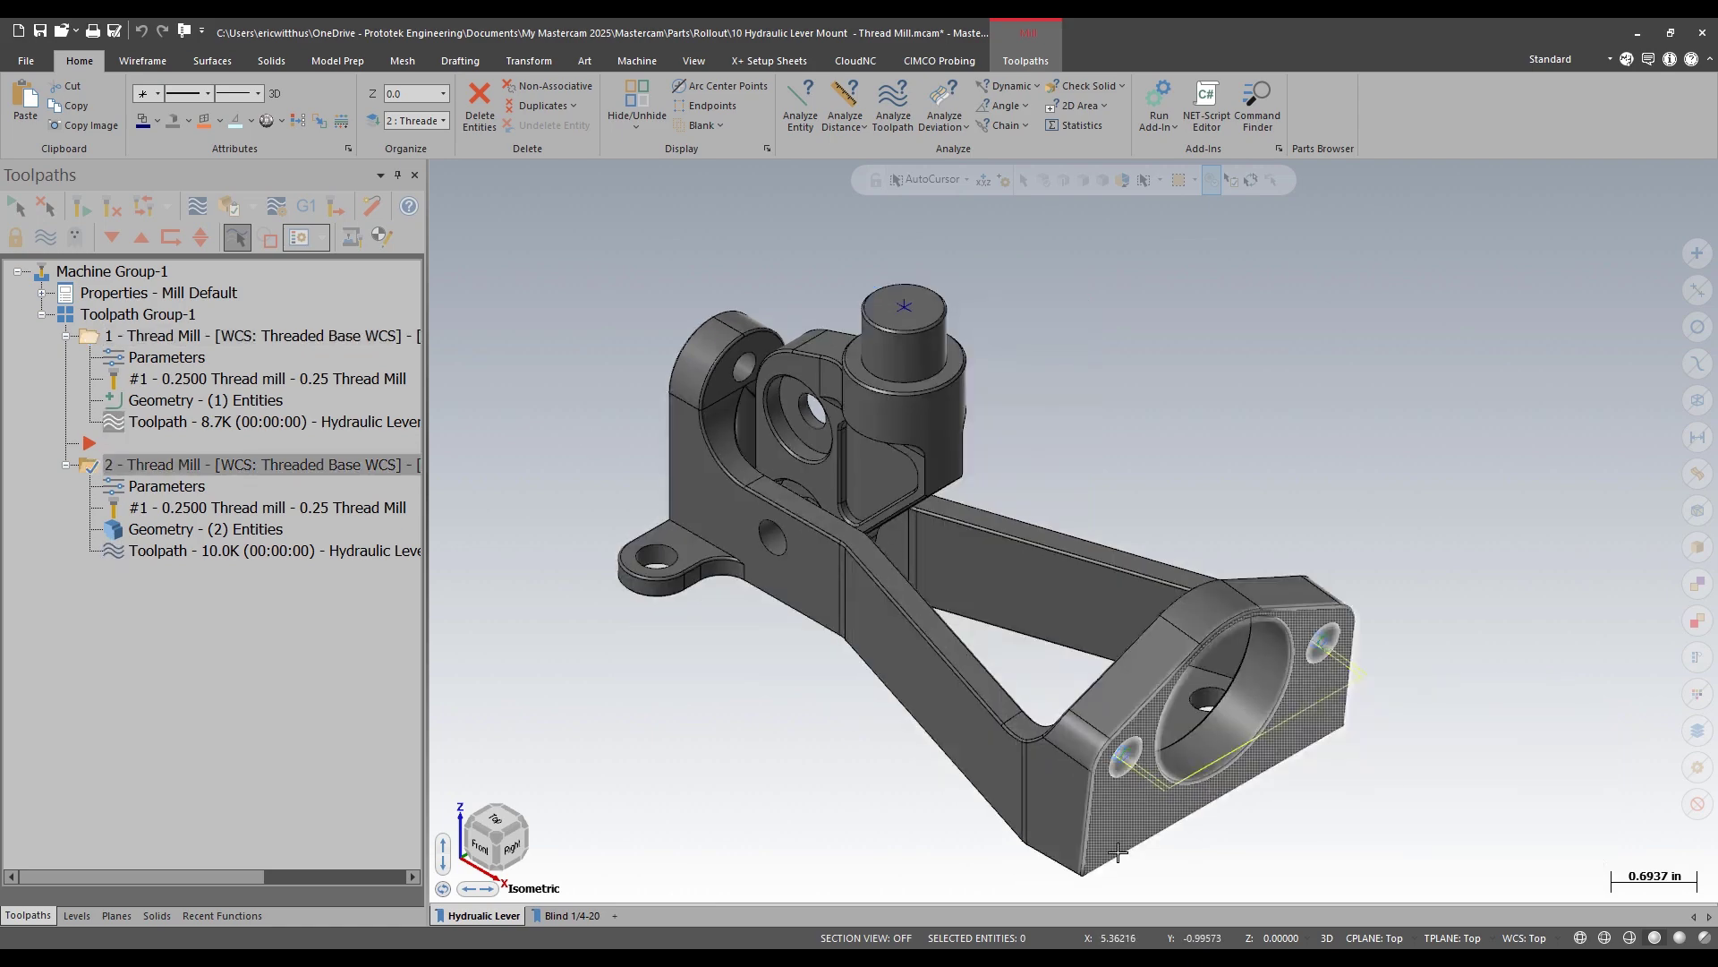
scroll(1130, 788, up, 5)
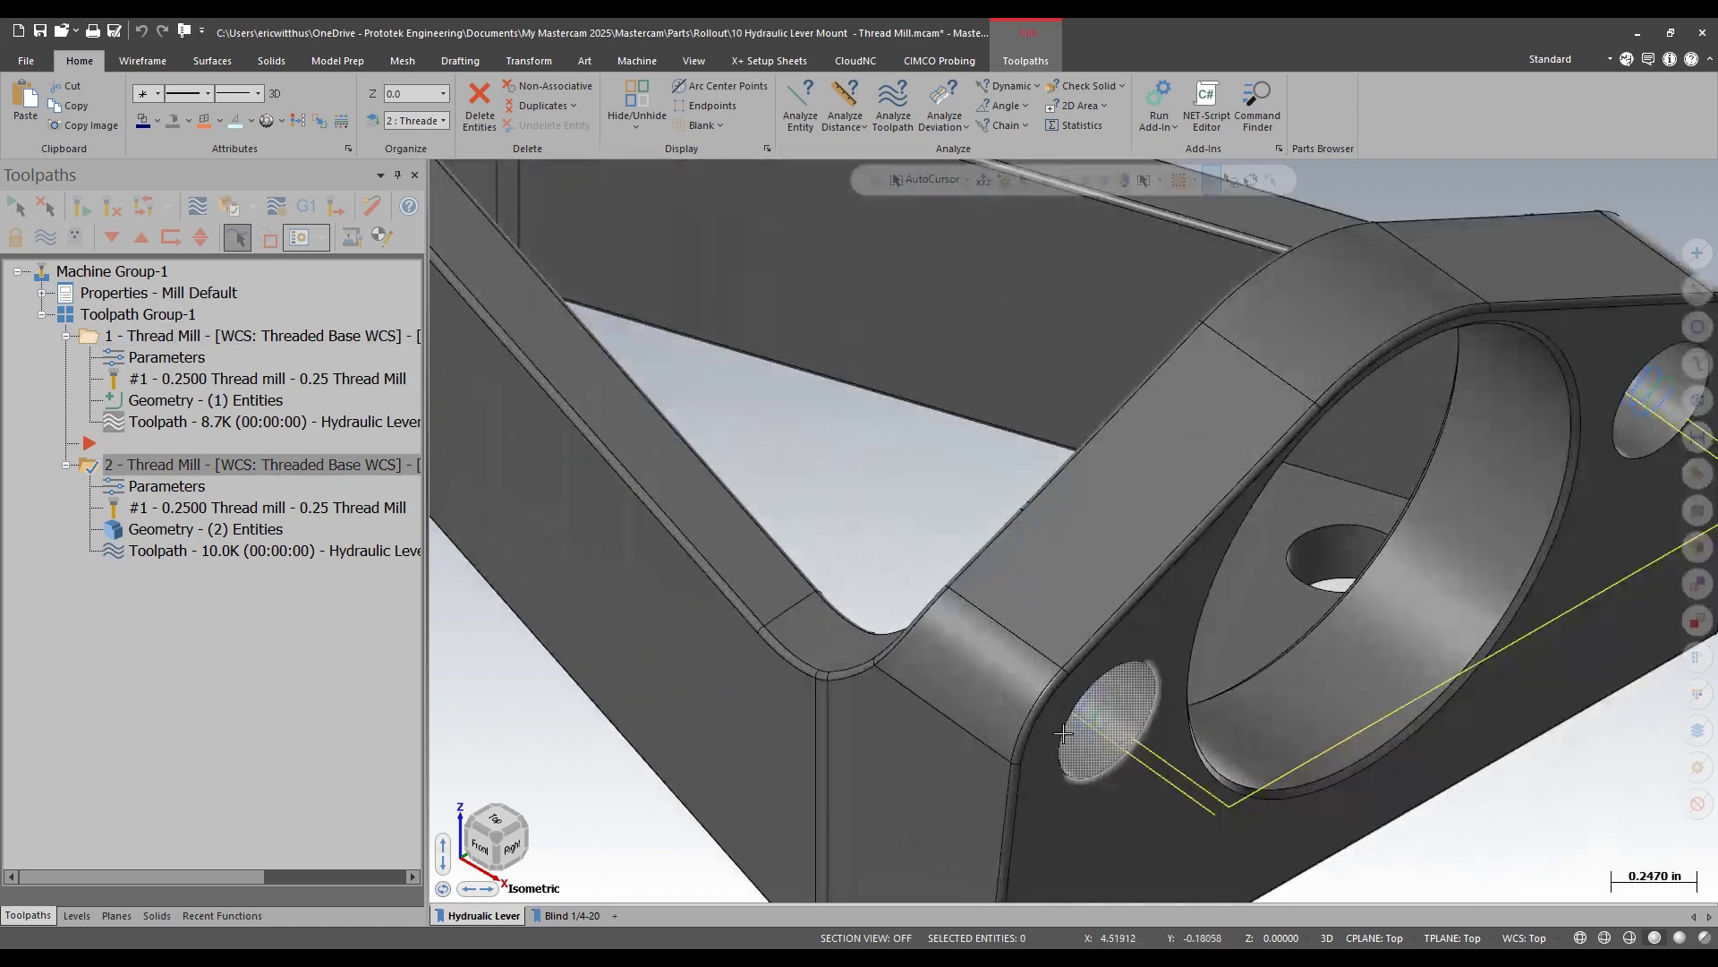
middle_drag(1064, 733, 1098, 736)
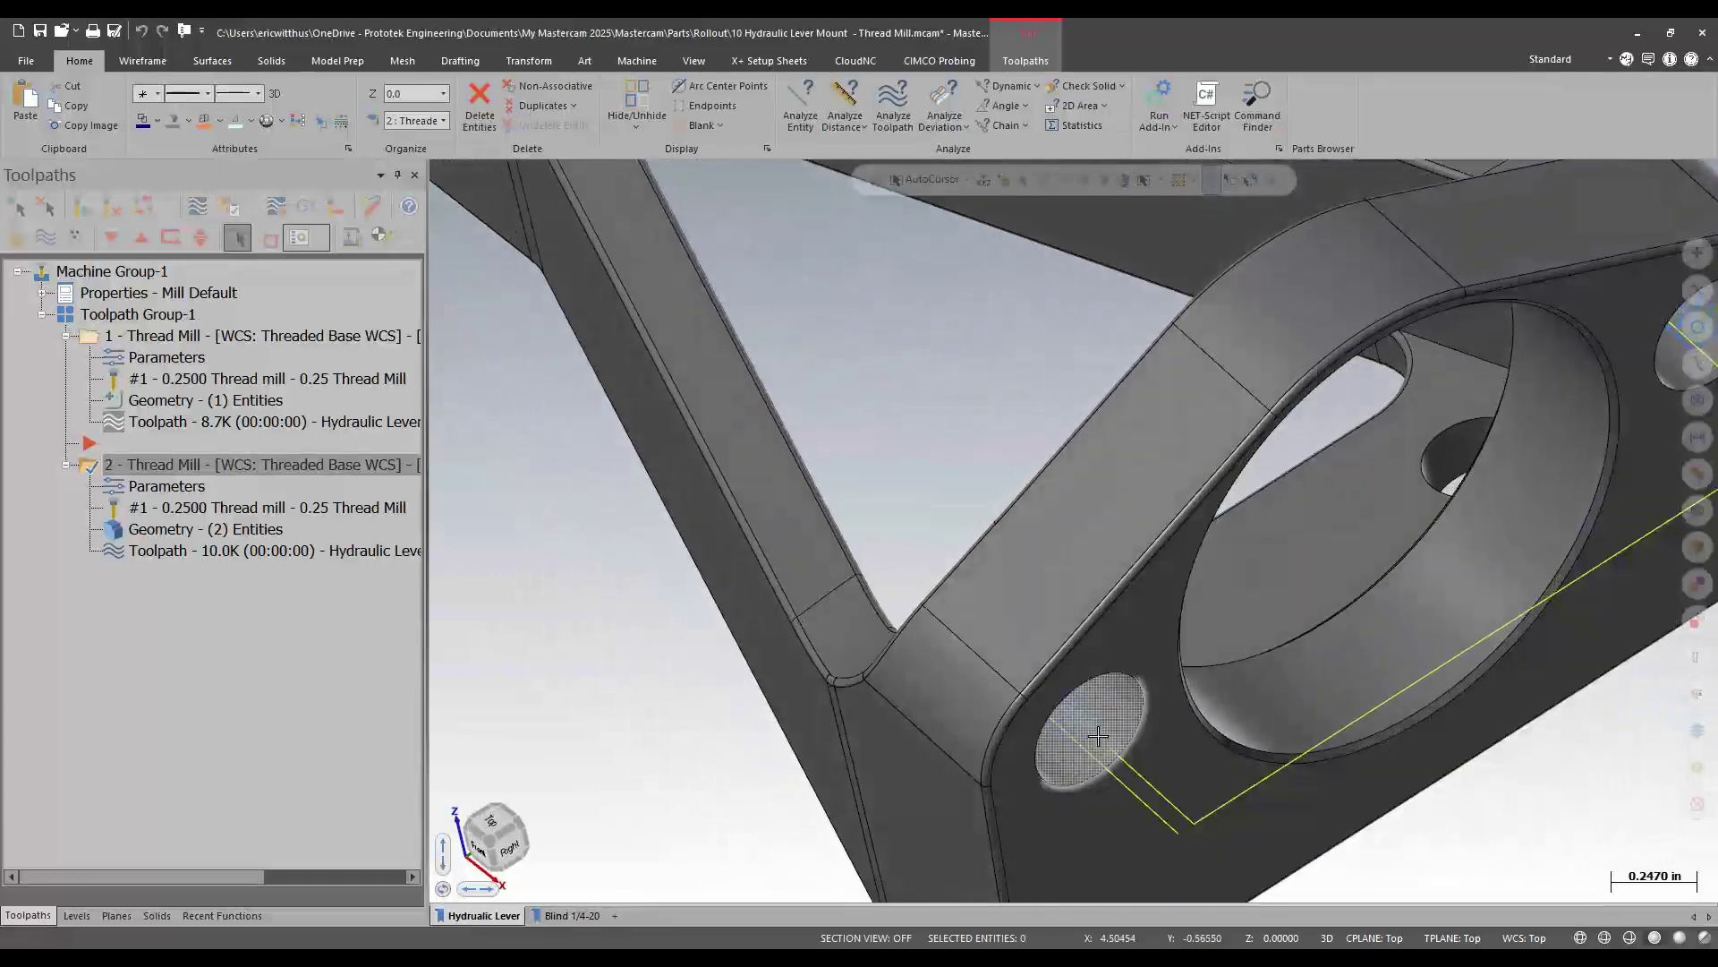
- Review the second Thread Mill operation's lead in/out and entry settings without changes, and inspect its toolpath closely at the threaded hole
click(173, 488)
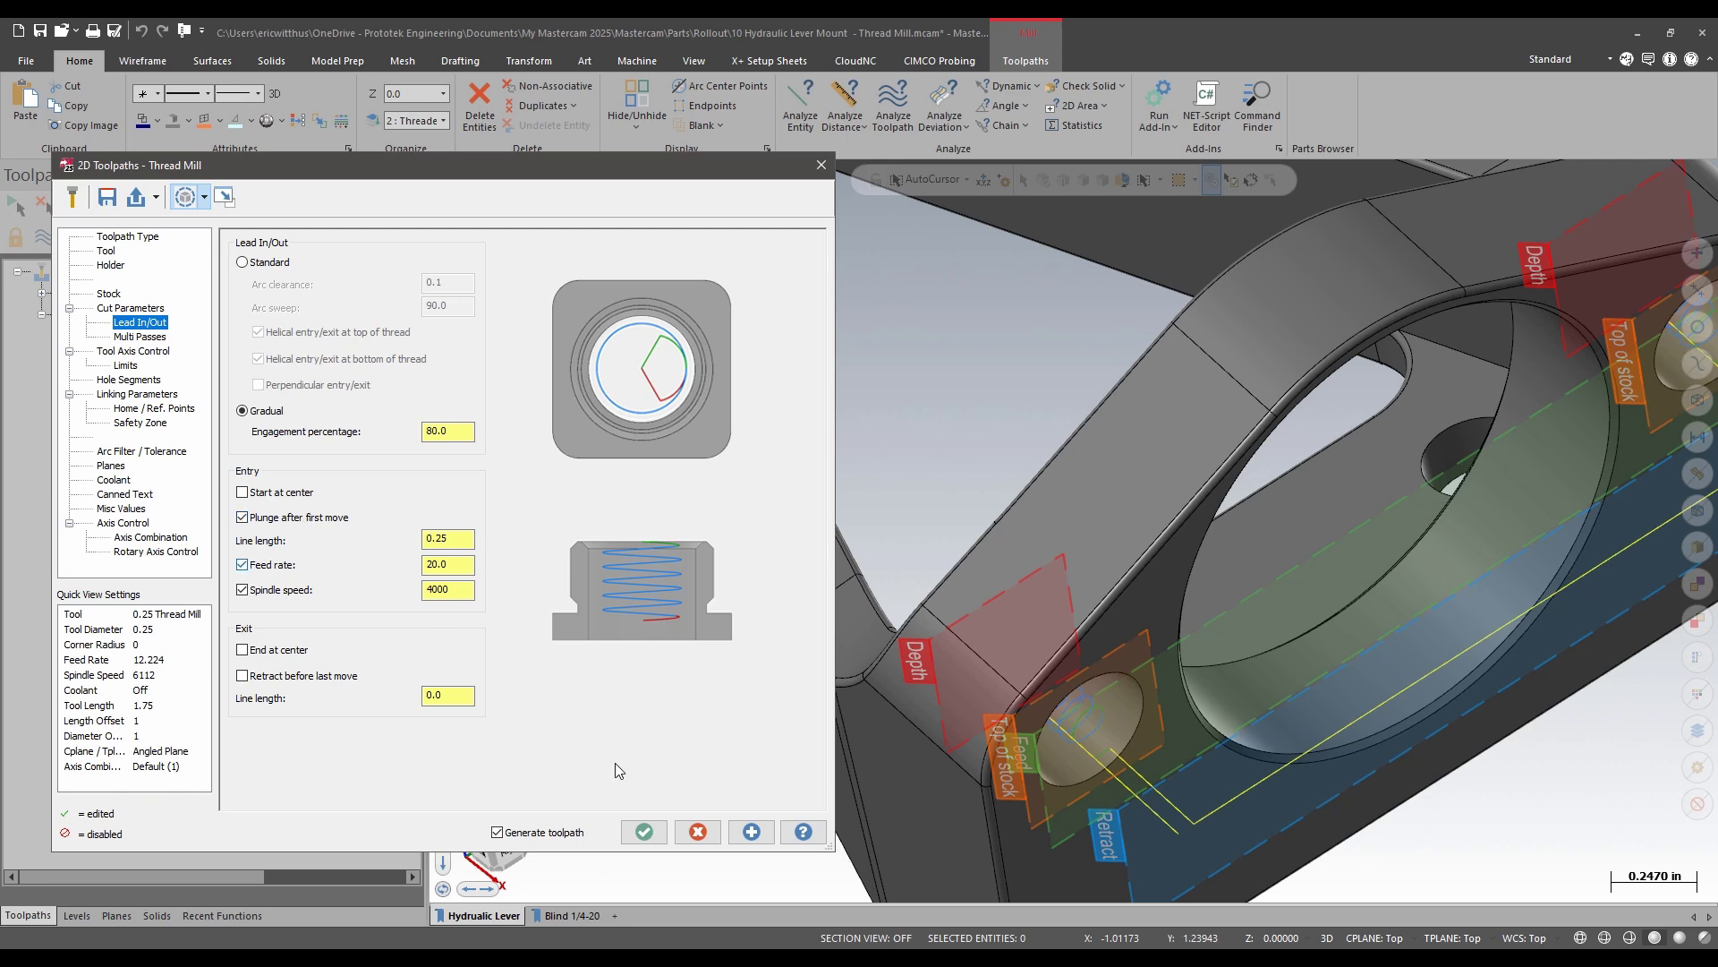
click(698, 832)
scroll(1153, 765, up, 2)
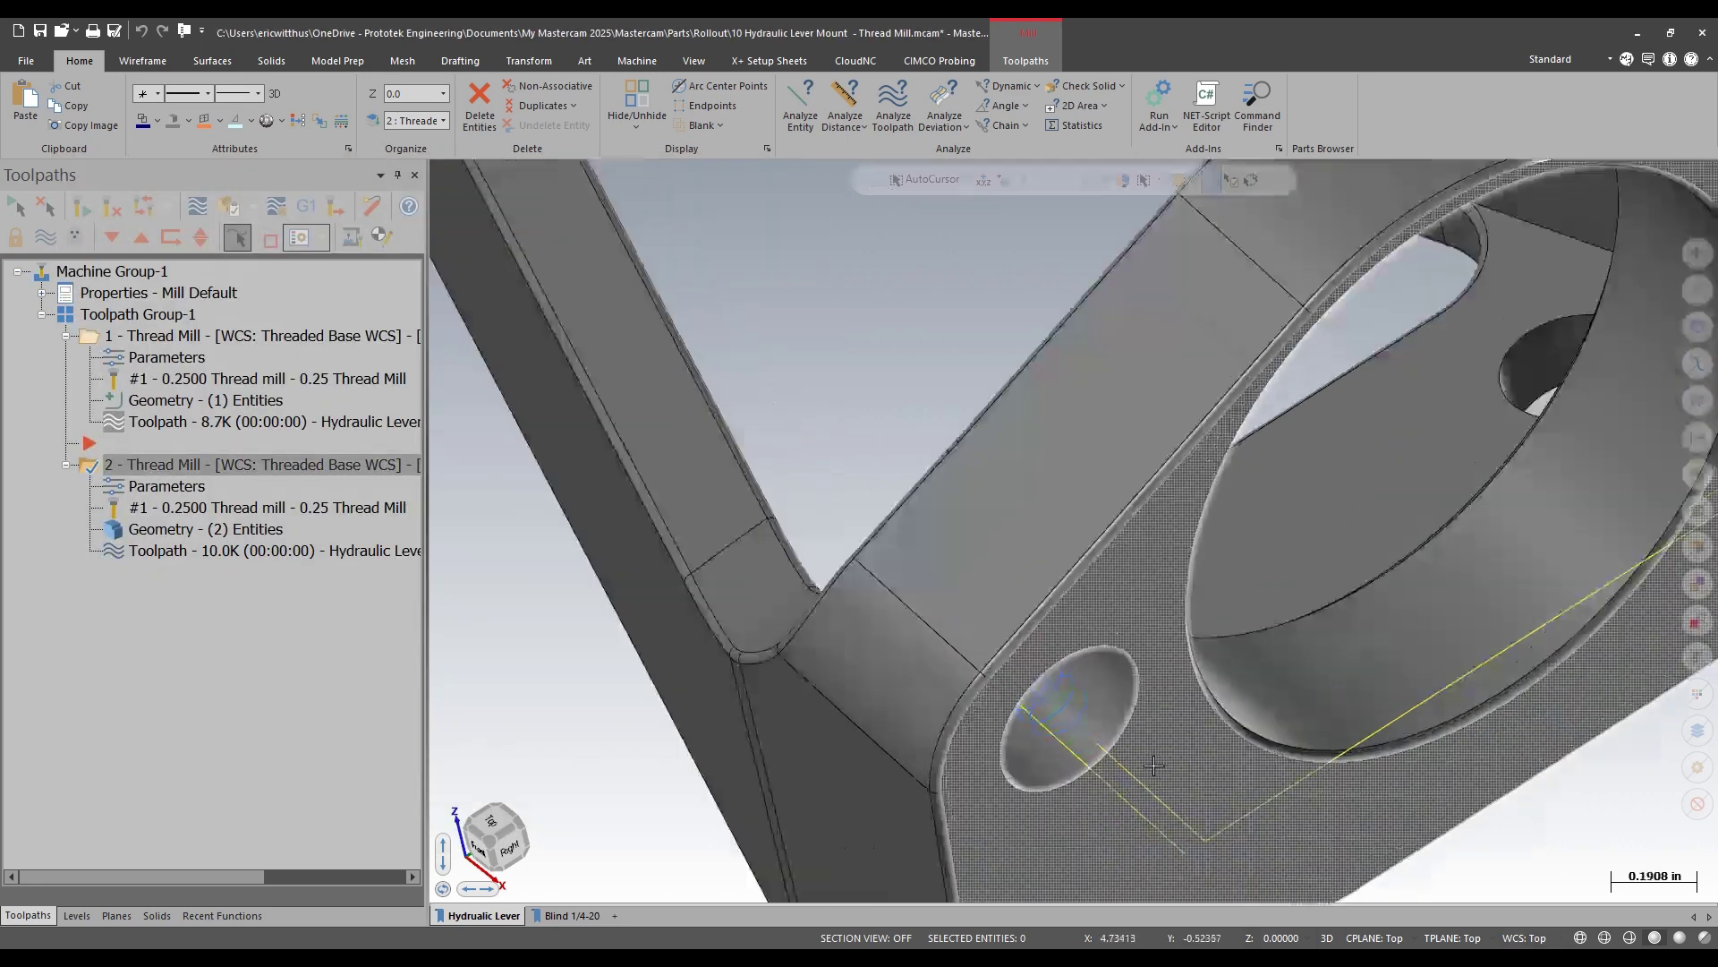
scroll(1153, 765, up, 4)
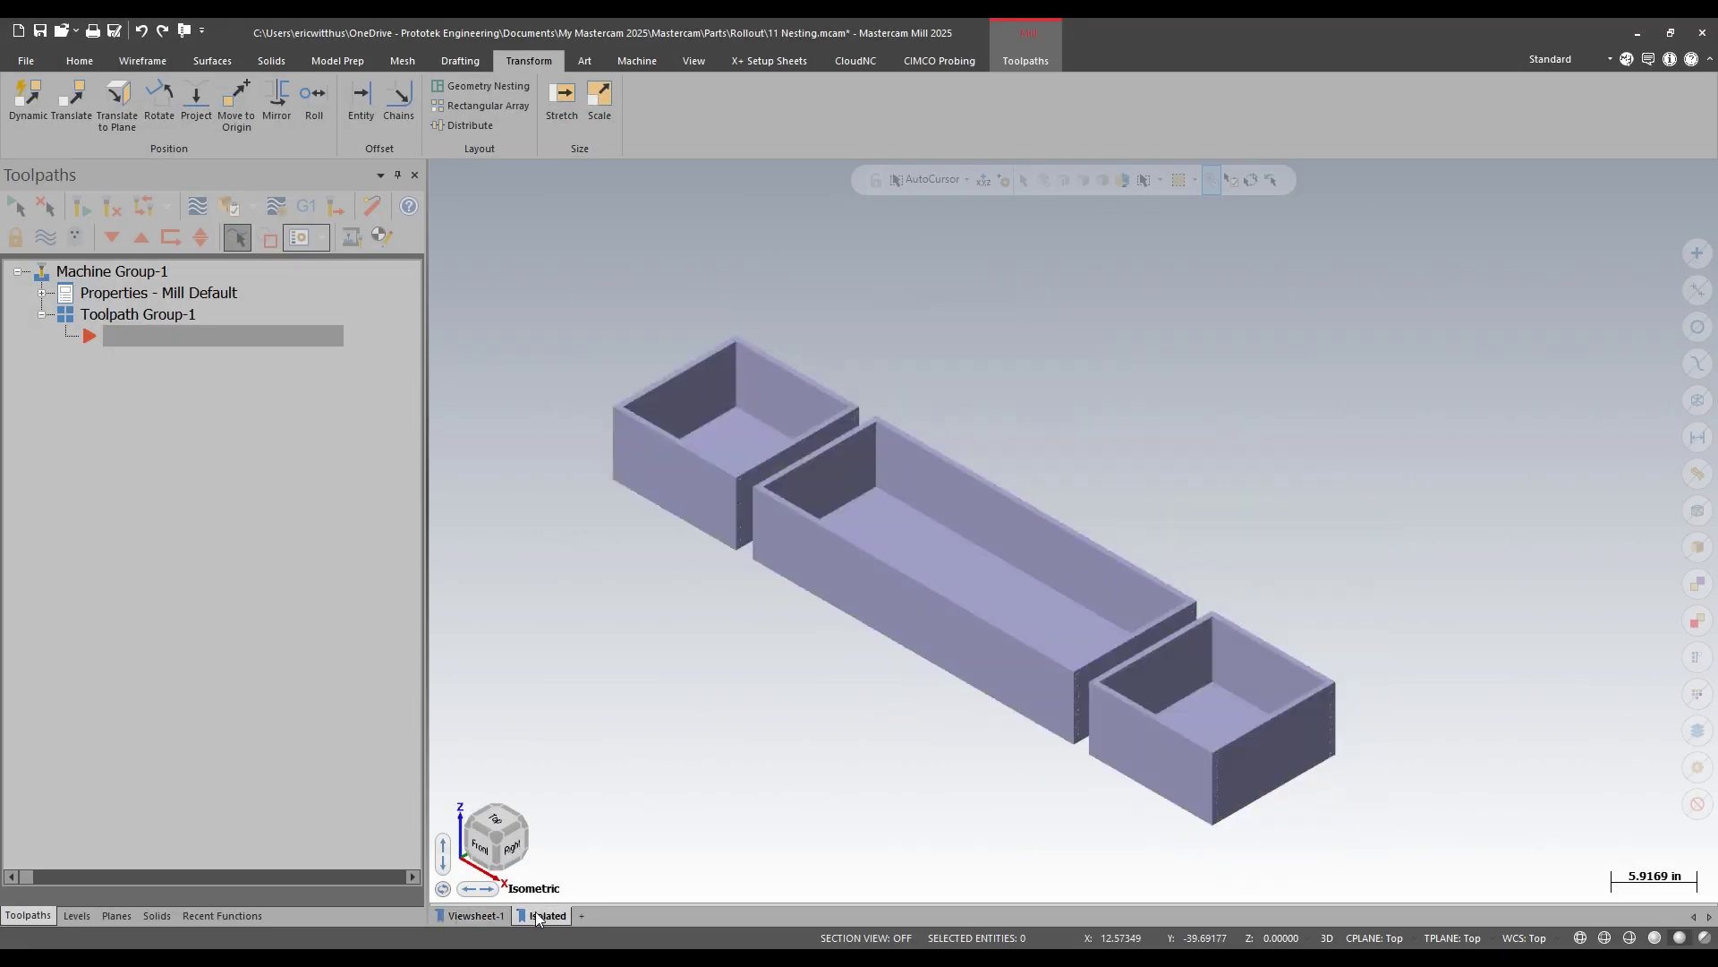
- Show the isolated view of the three boxes, disassemble all their solids into geometry nesting parts and nest them on the sheet
click(542, 916)
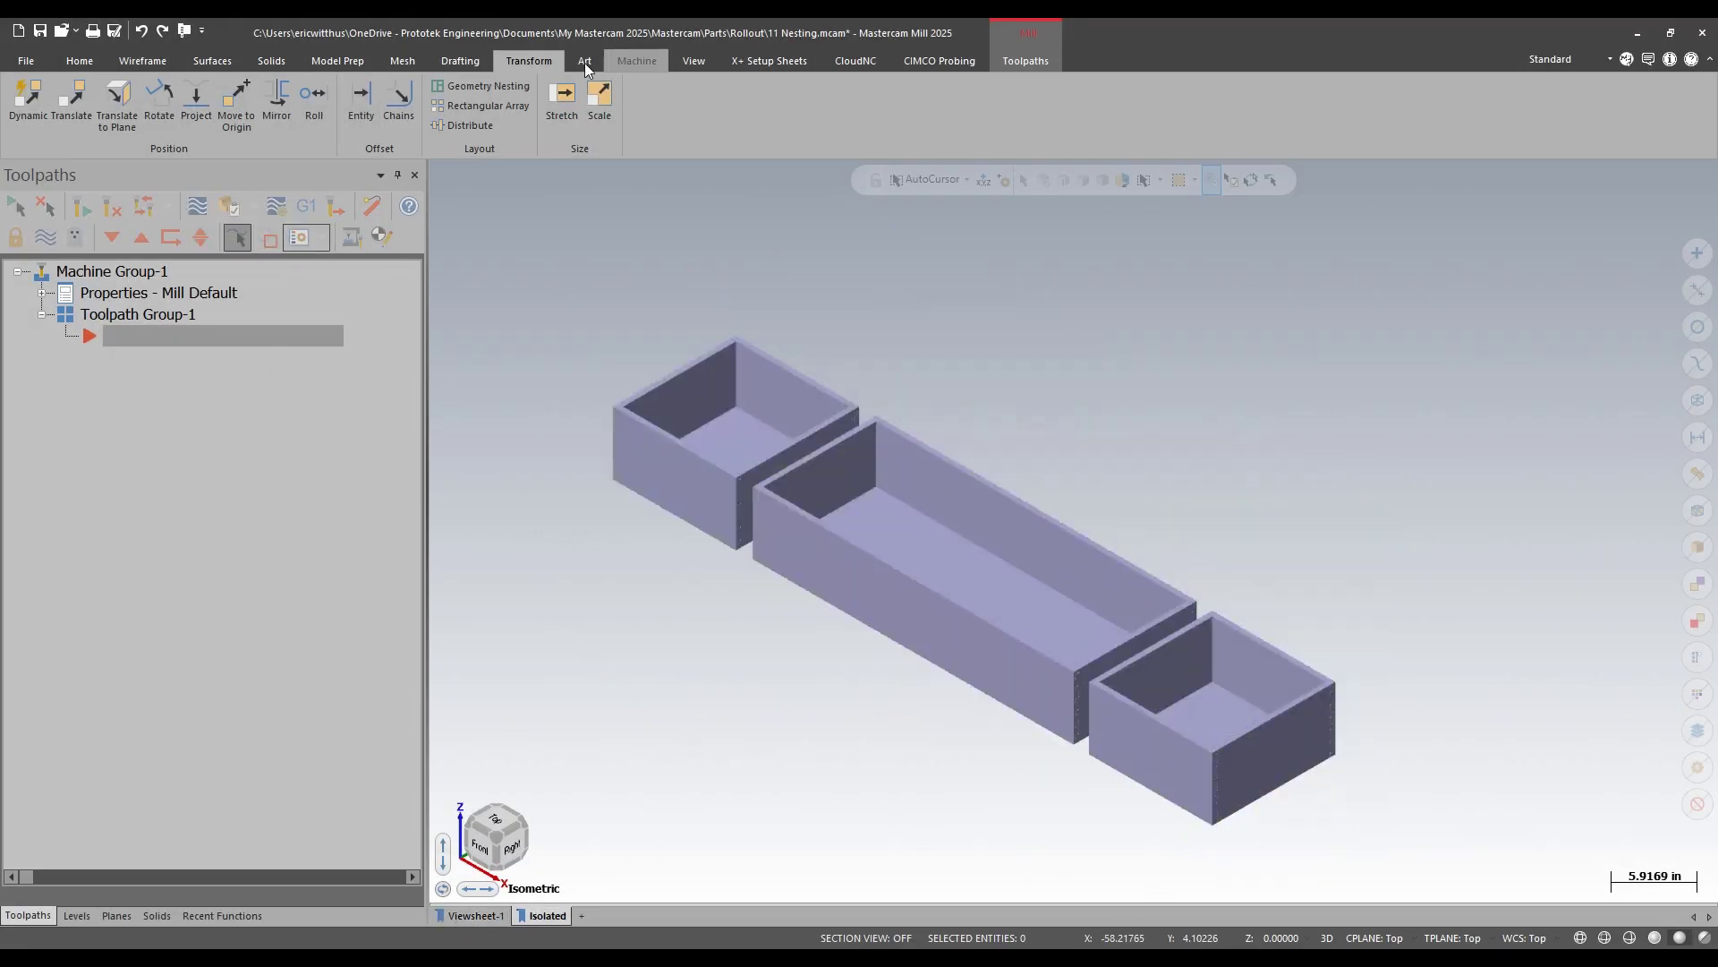
click(488, 86)
click(71, 235)
right_click(109, 354)
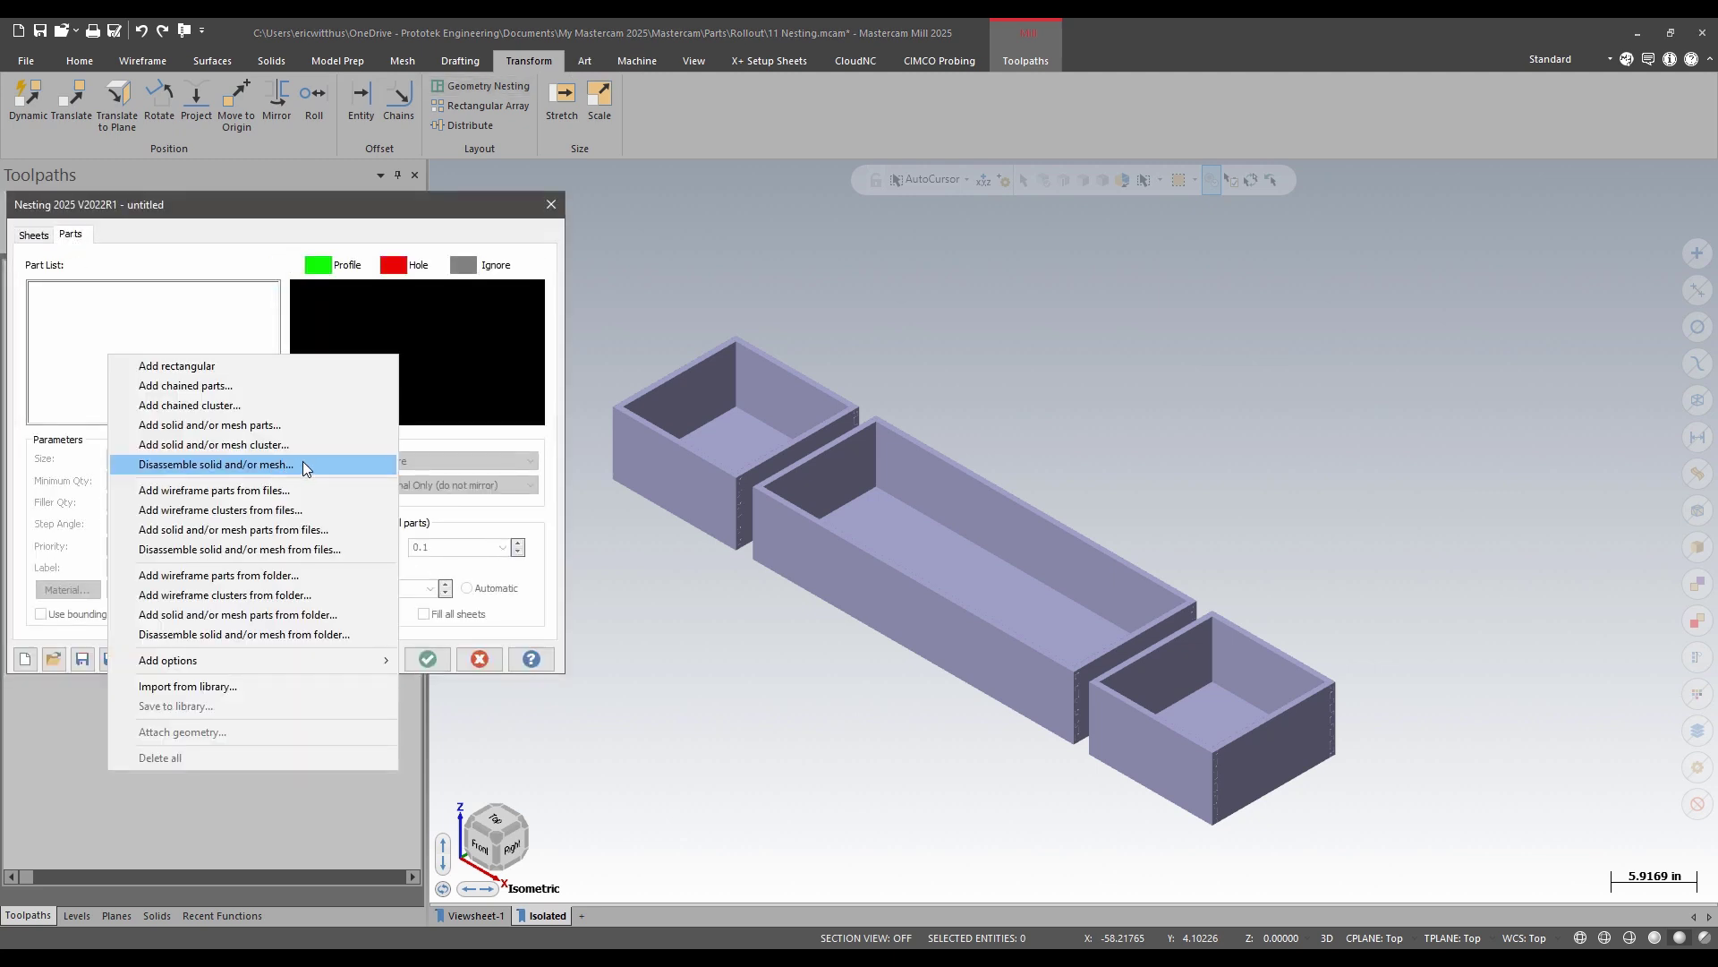
click(298, 464)
drag(531, 274, 1423, 854)
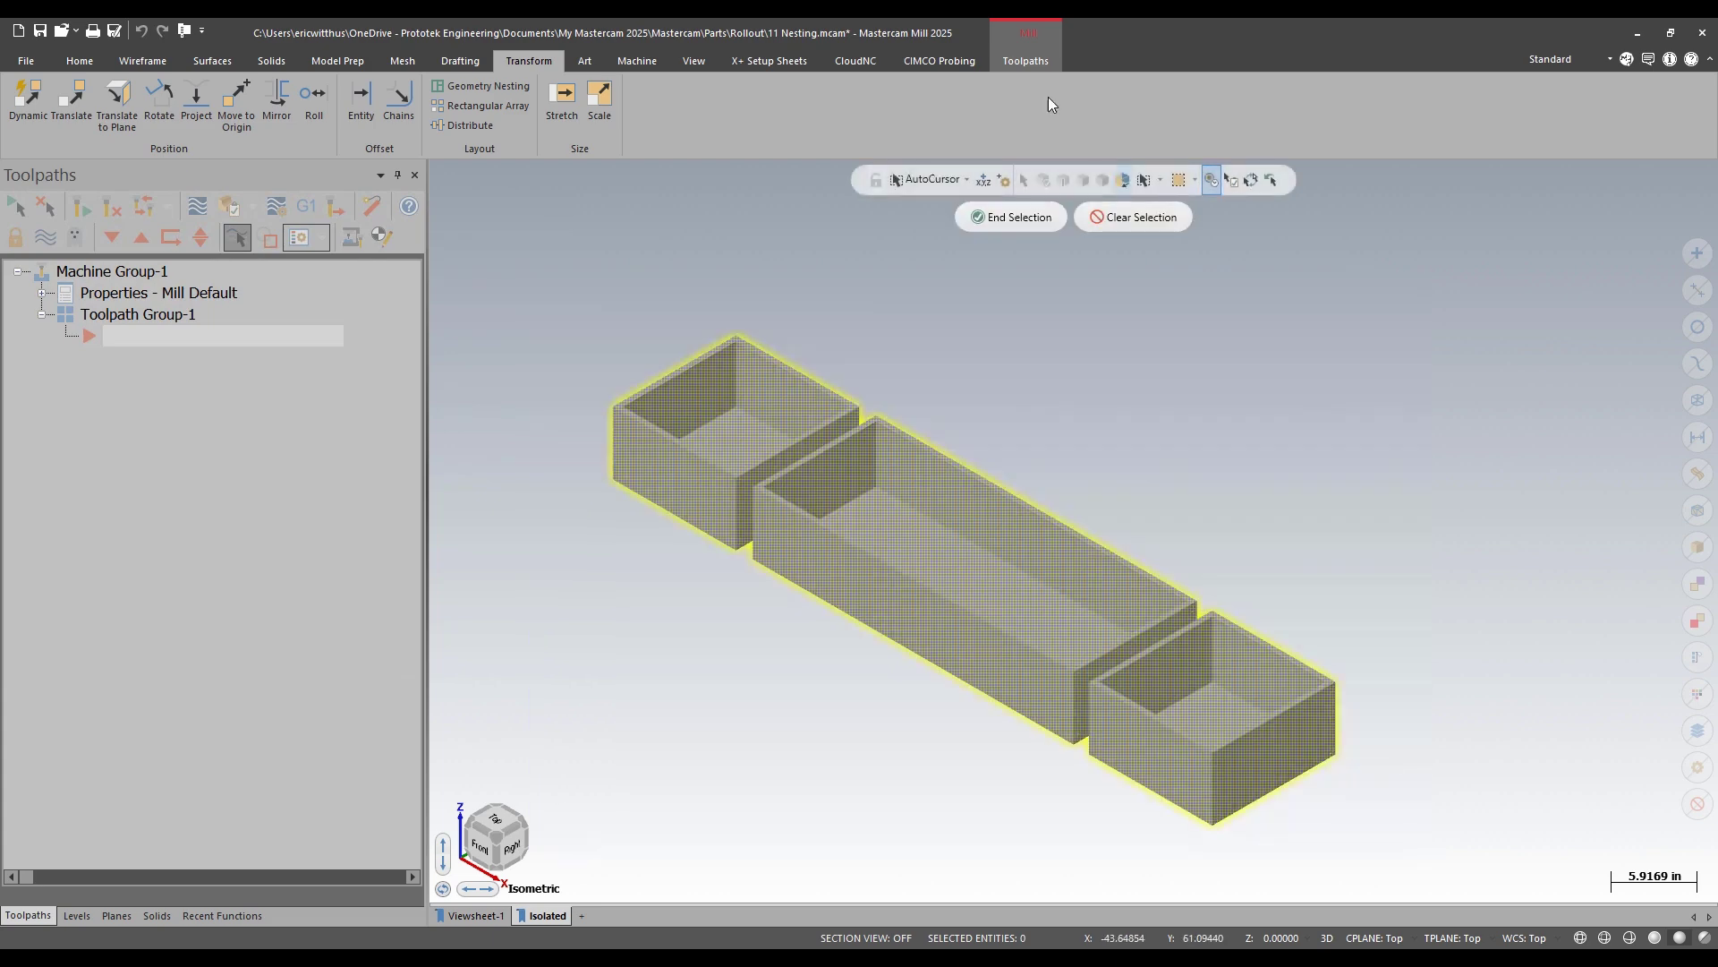
click(1012, 219)
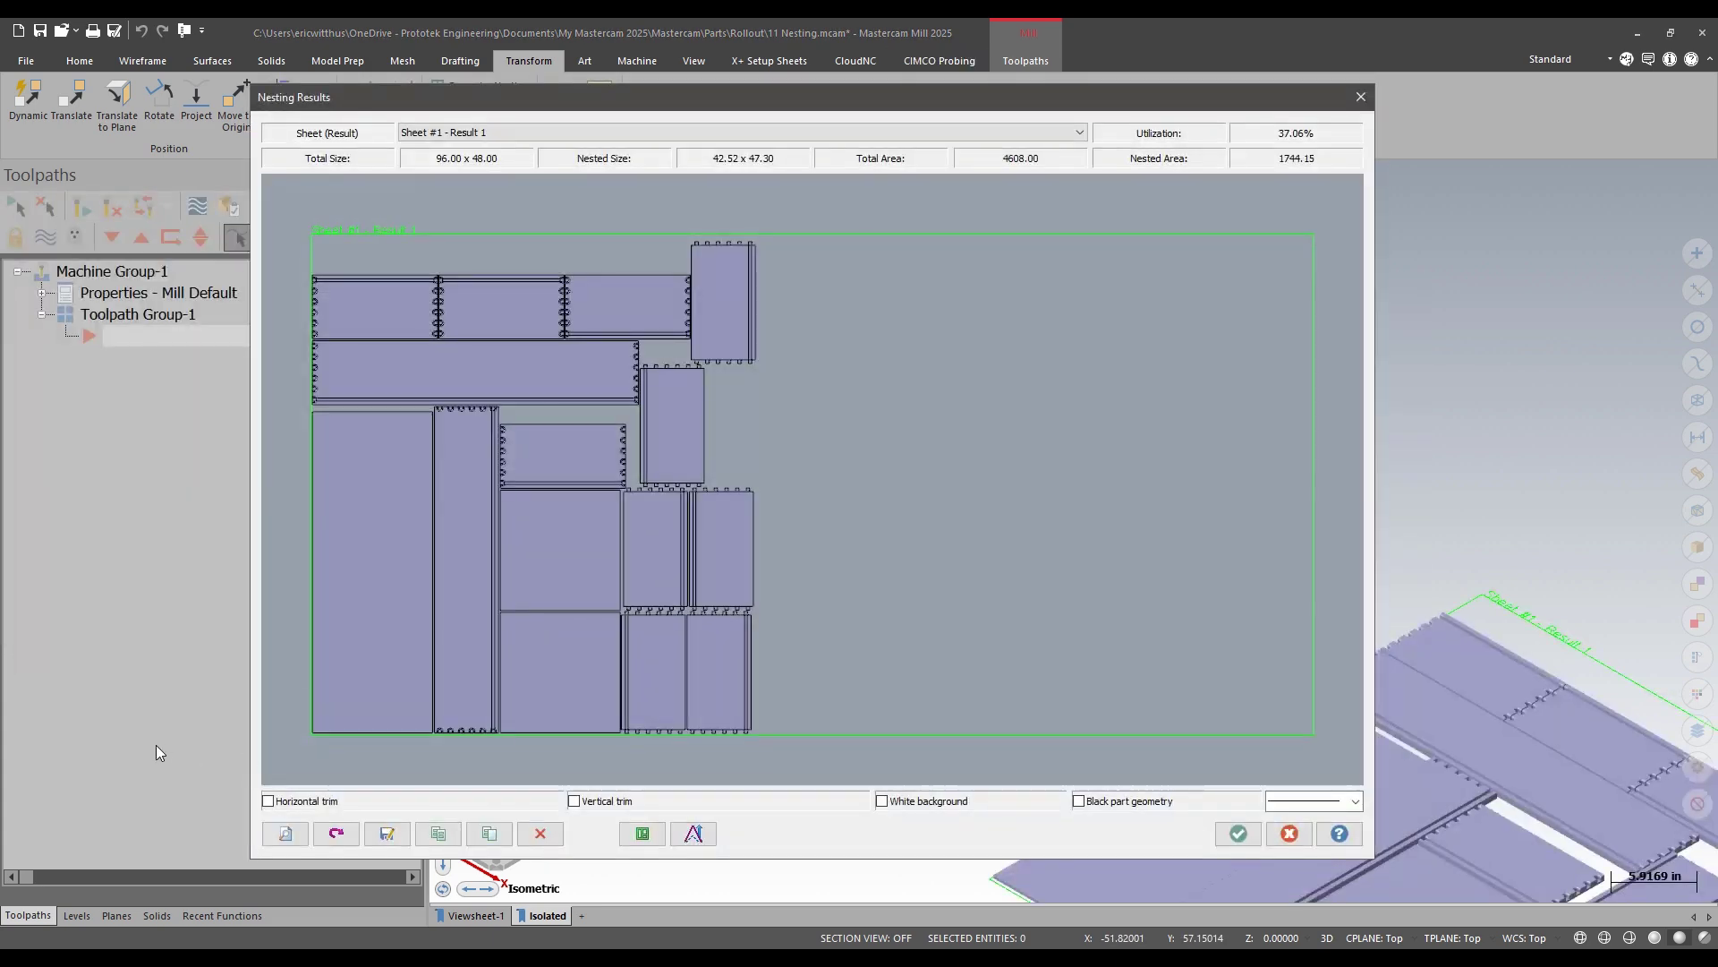
- Display the nesting results with a white background and black part geometry, and look through the available line widths
click(927, 809)
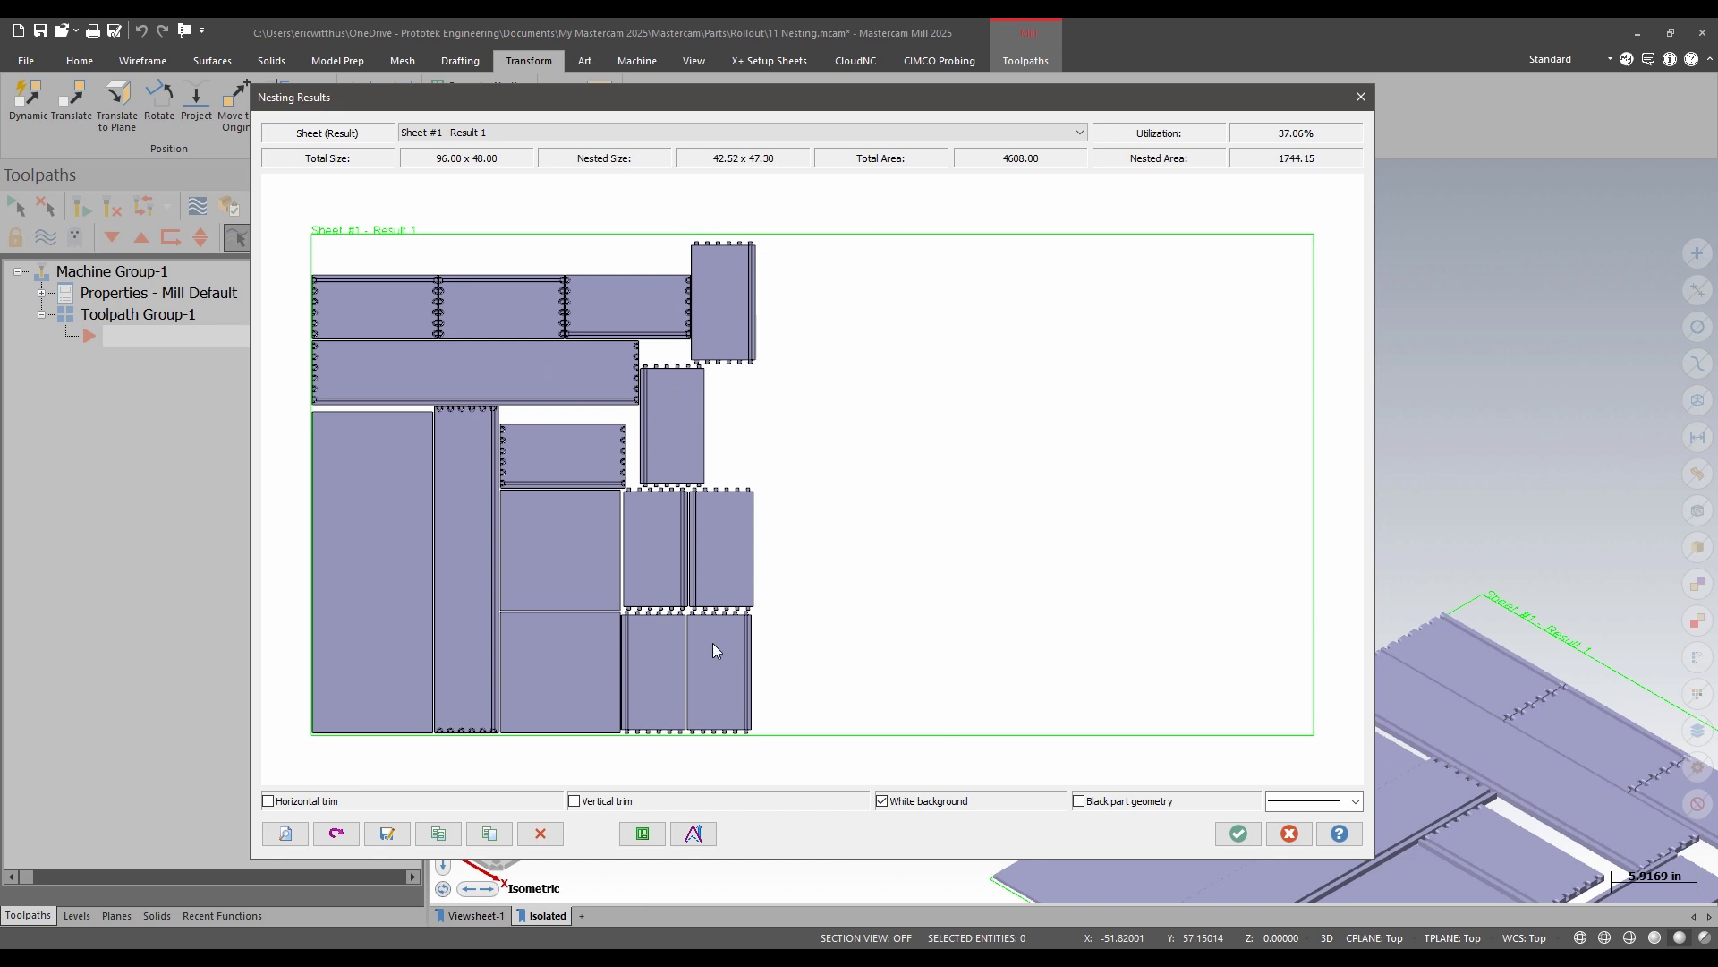
click(1102, 810)
click(1313, 802)
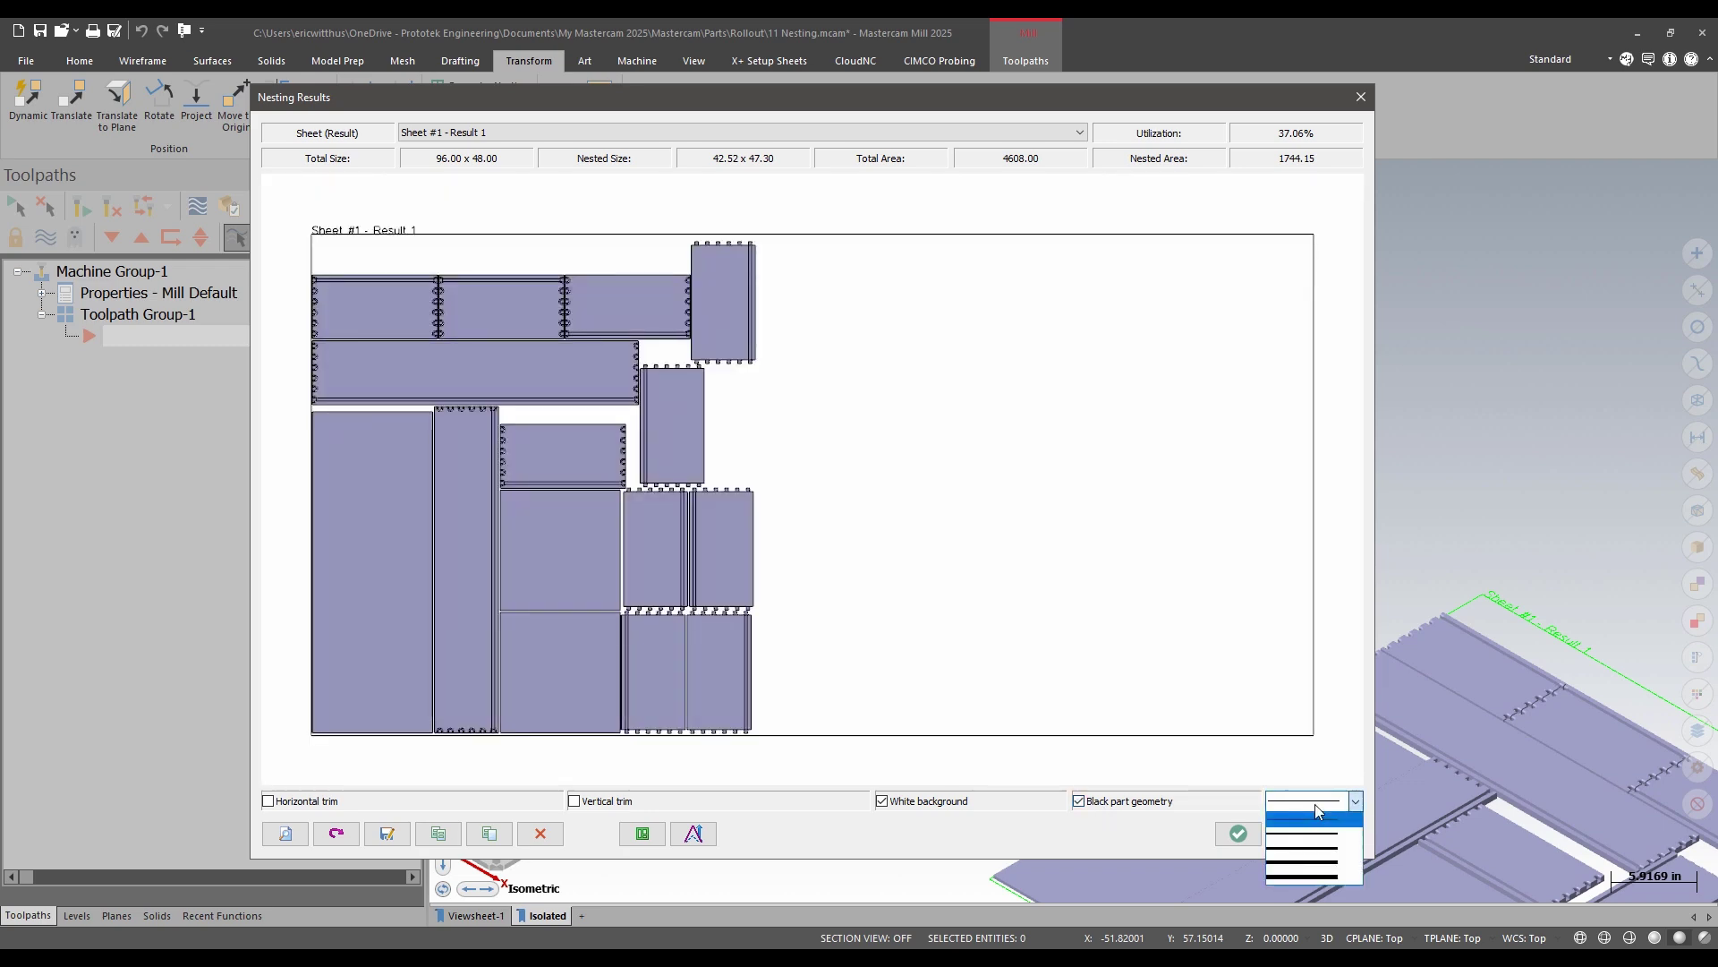
click(1179, 606)
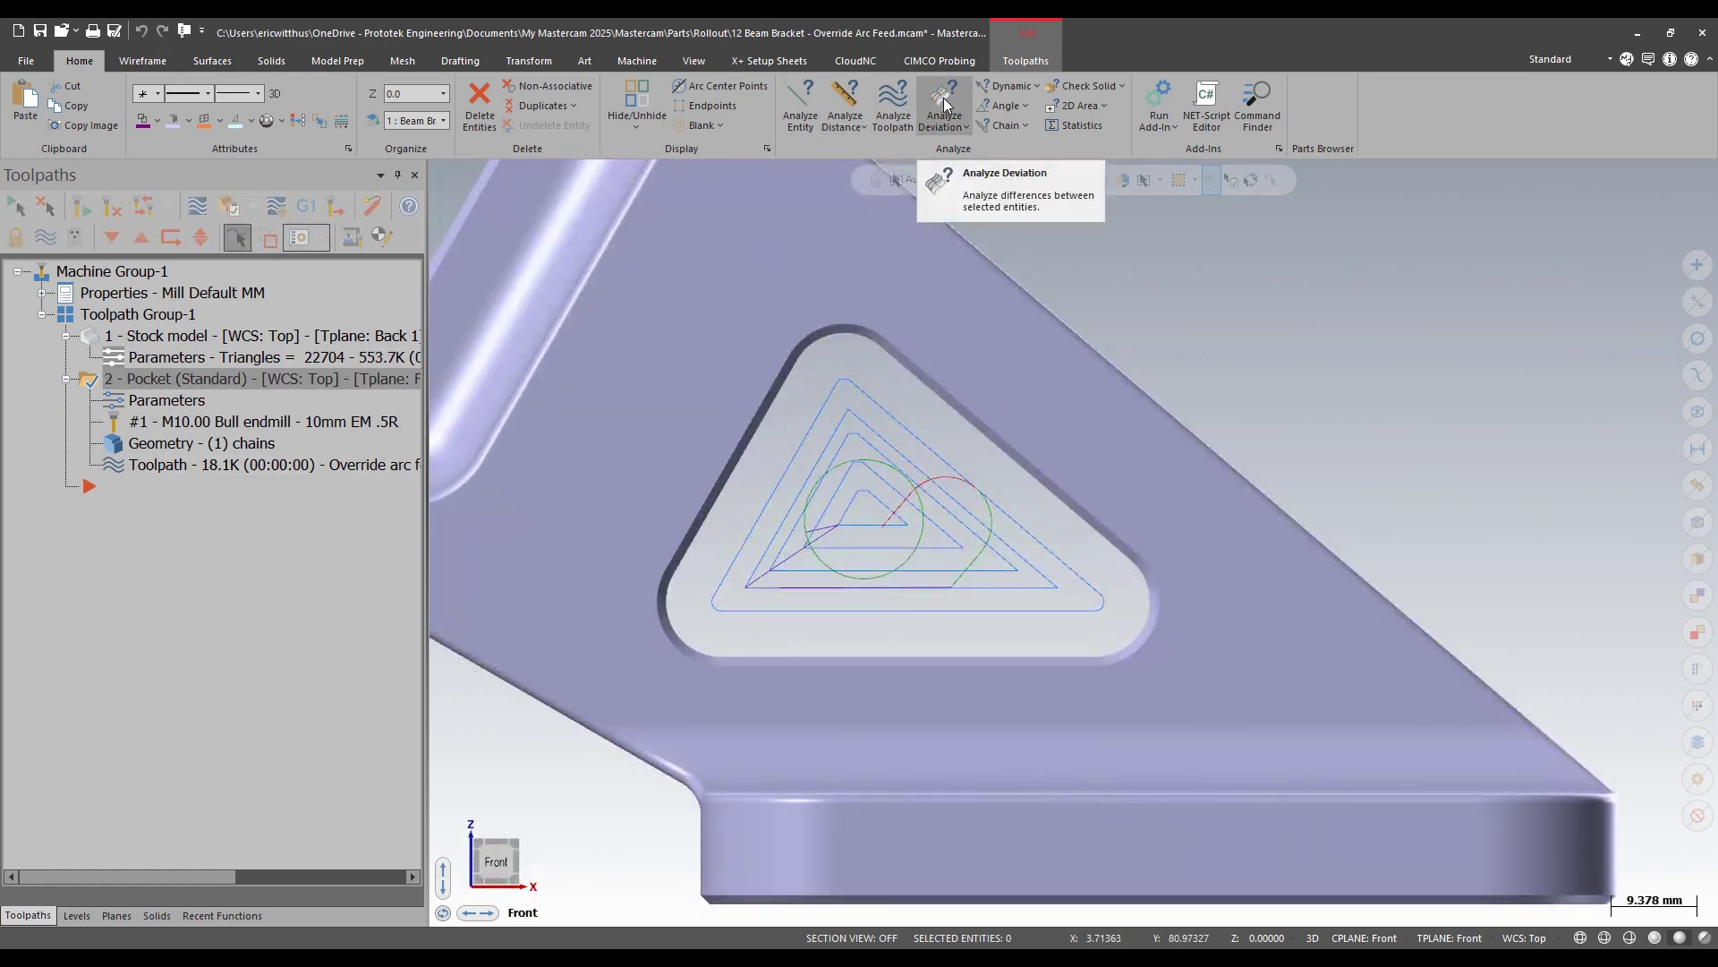
- Analyze the beam bracket's Pocket toolpath to check the feed rate at the triangular pocket's lower-right corner arc
click(892, 105)
mouse_move(1101, 605)
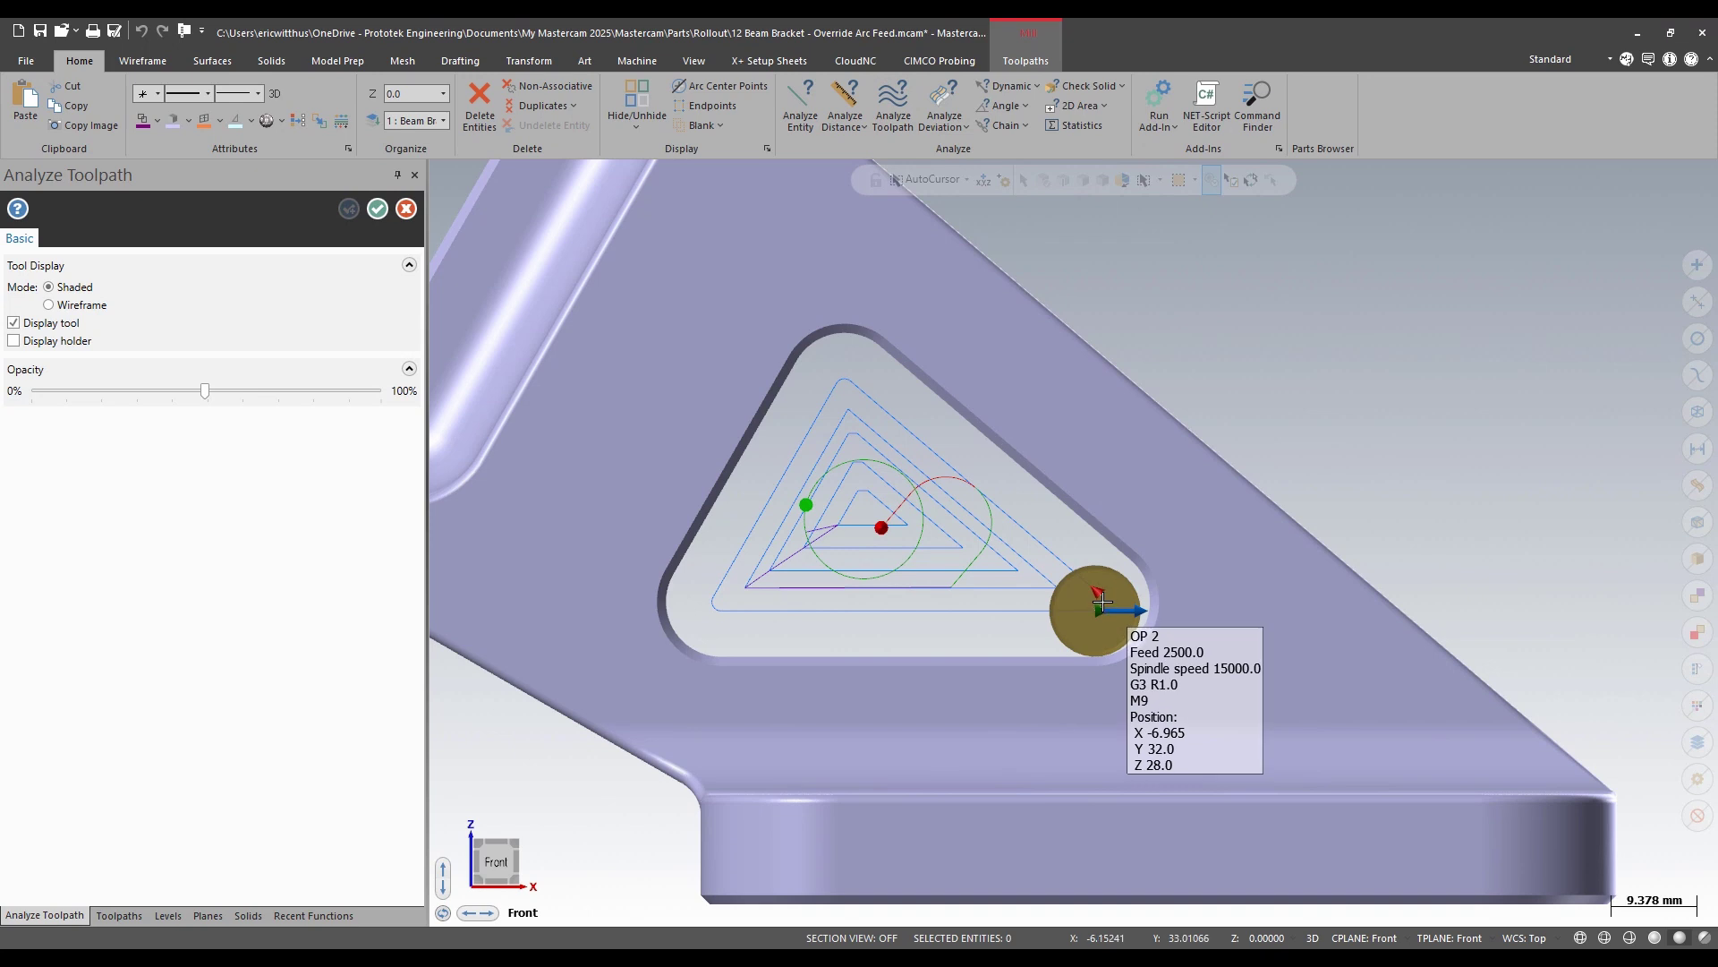
click(378, 209)
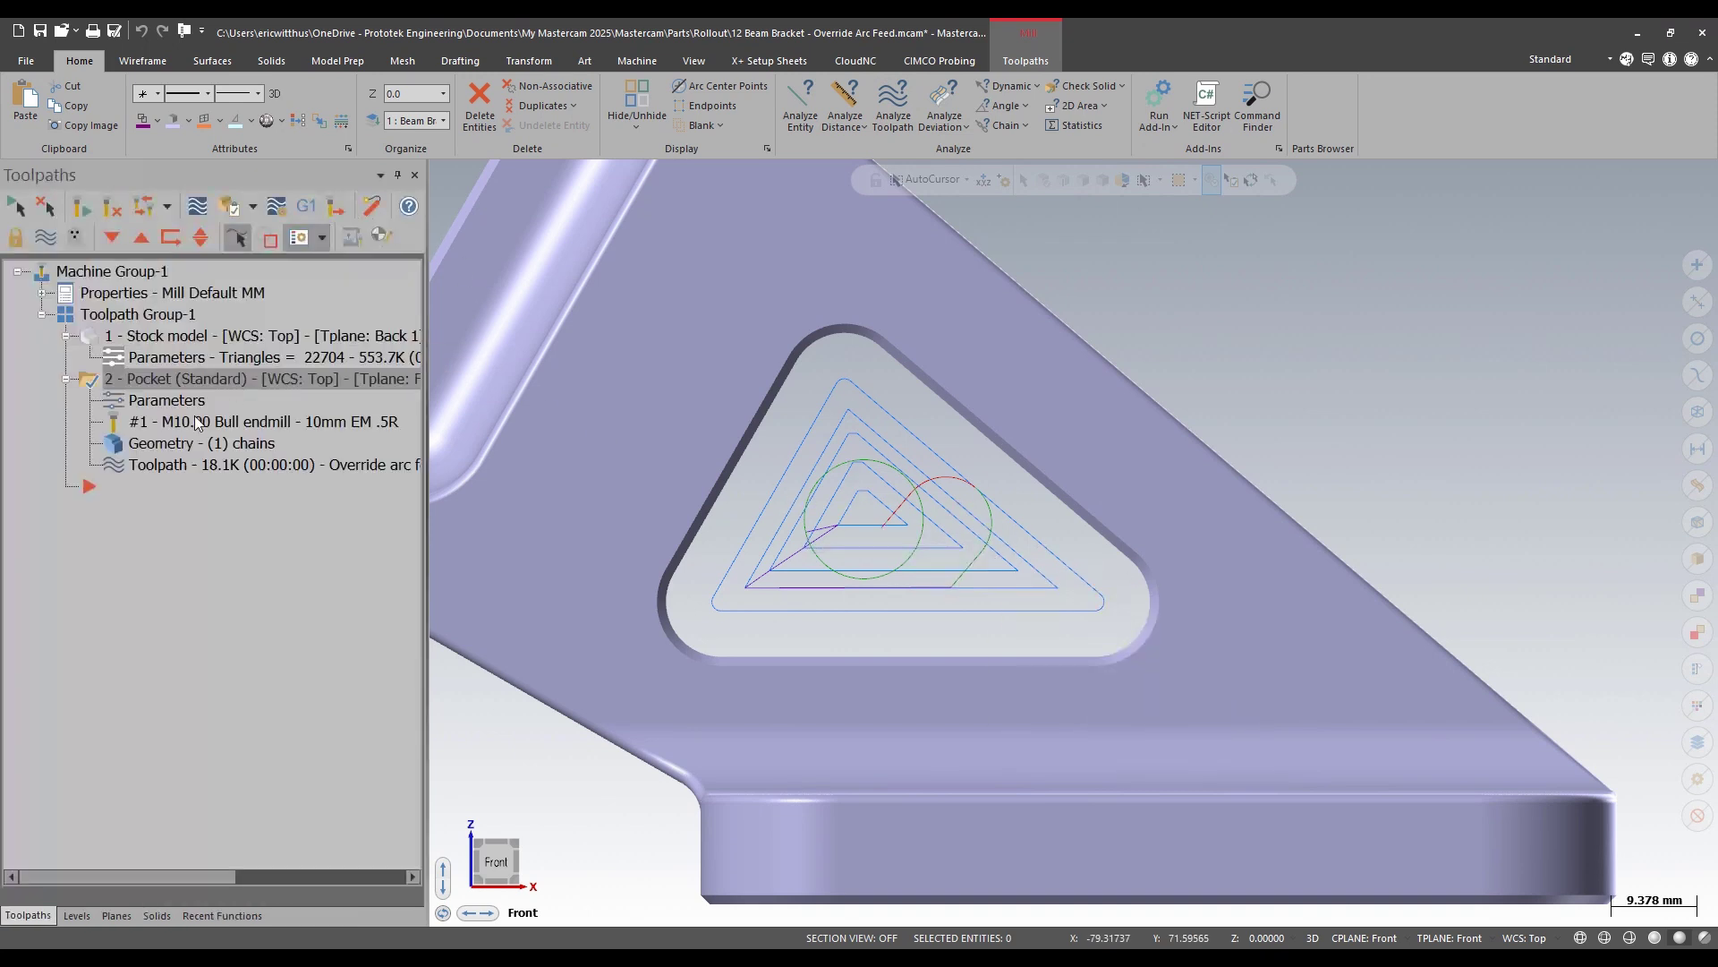
- Enable Override Arc Feed Rate for the Pocket operation, keeping 50% max ID decrease and 0% max OD increase, and regenerate the toolpath
click(156, 398)
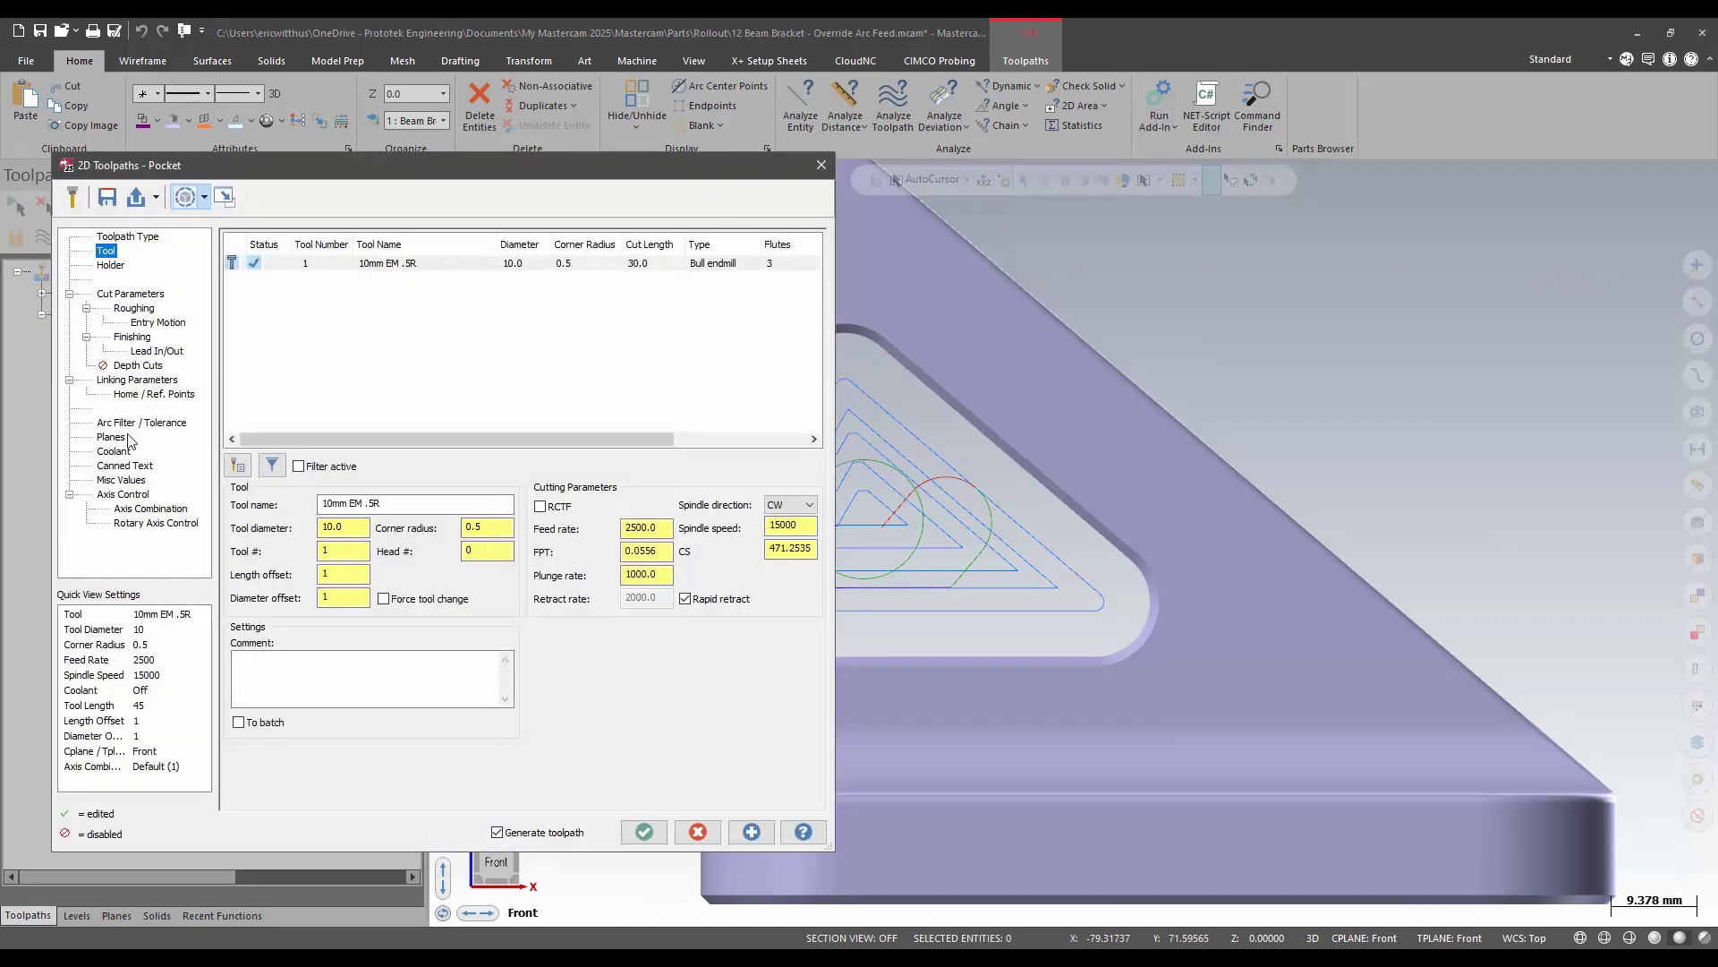
click(135, 422)
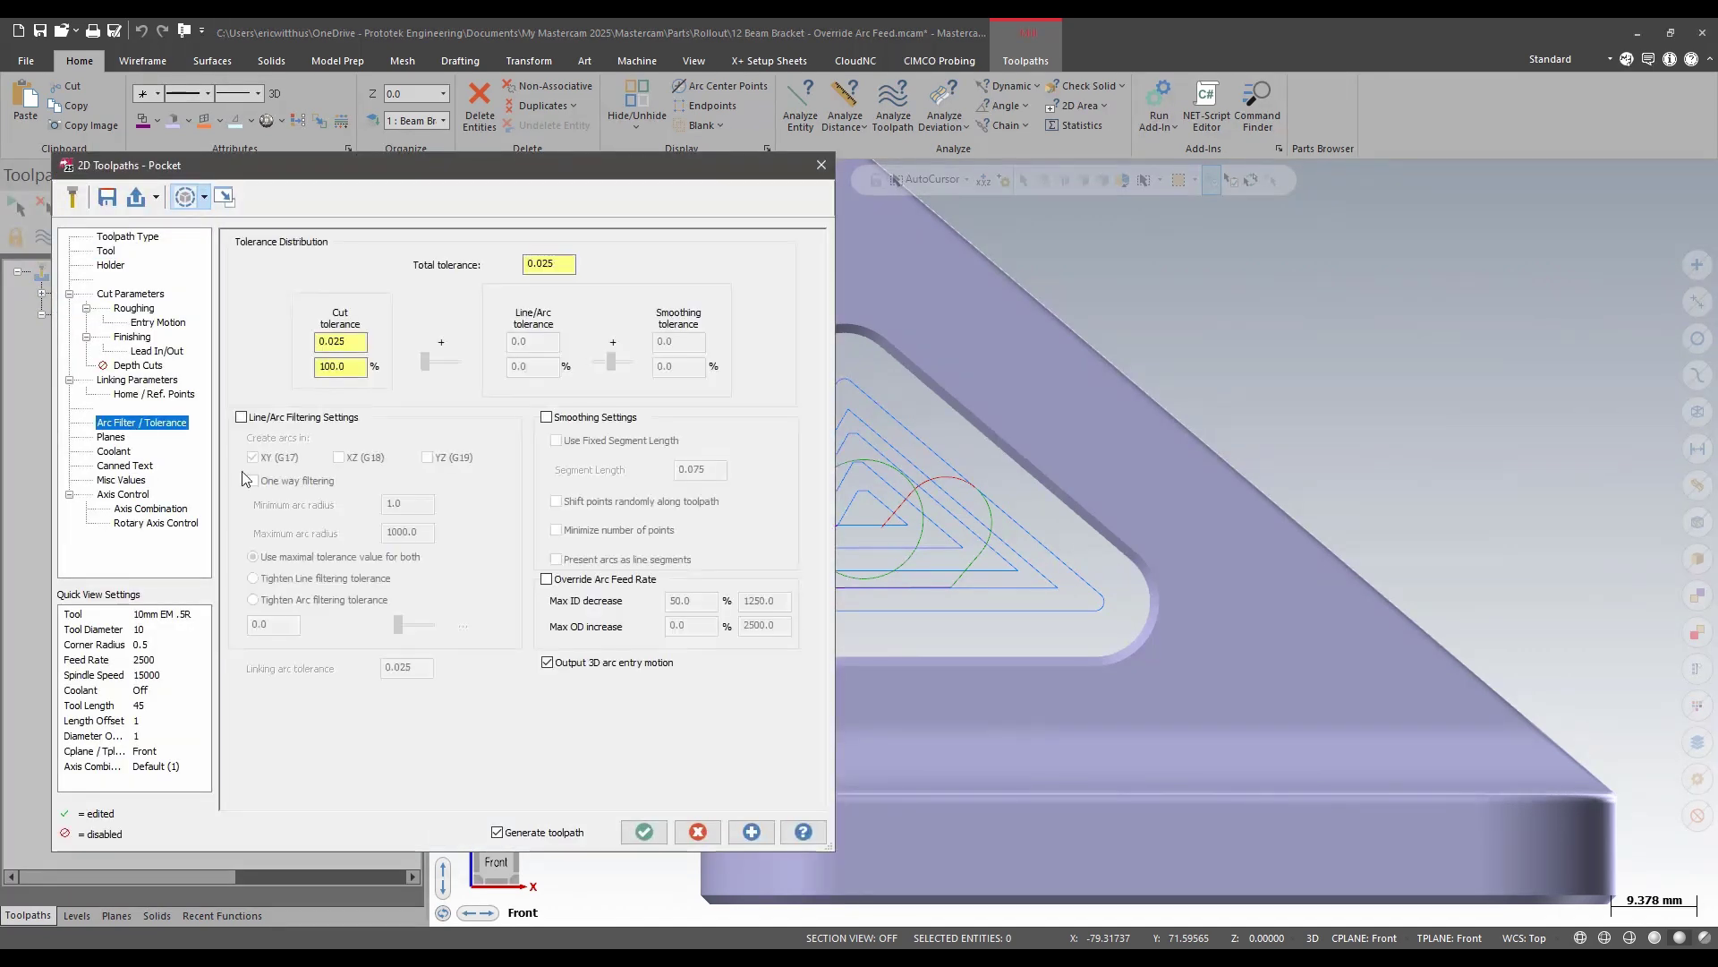
click(586, 584)
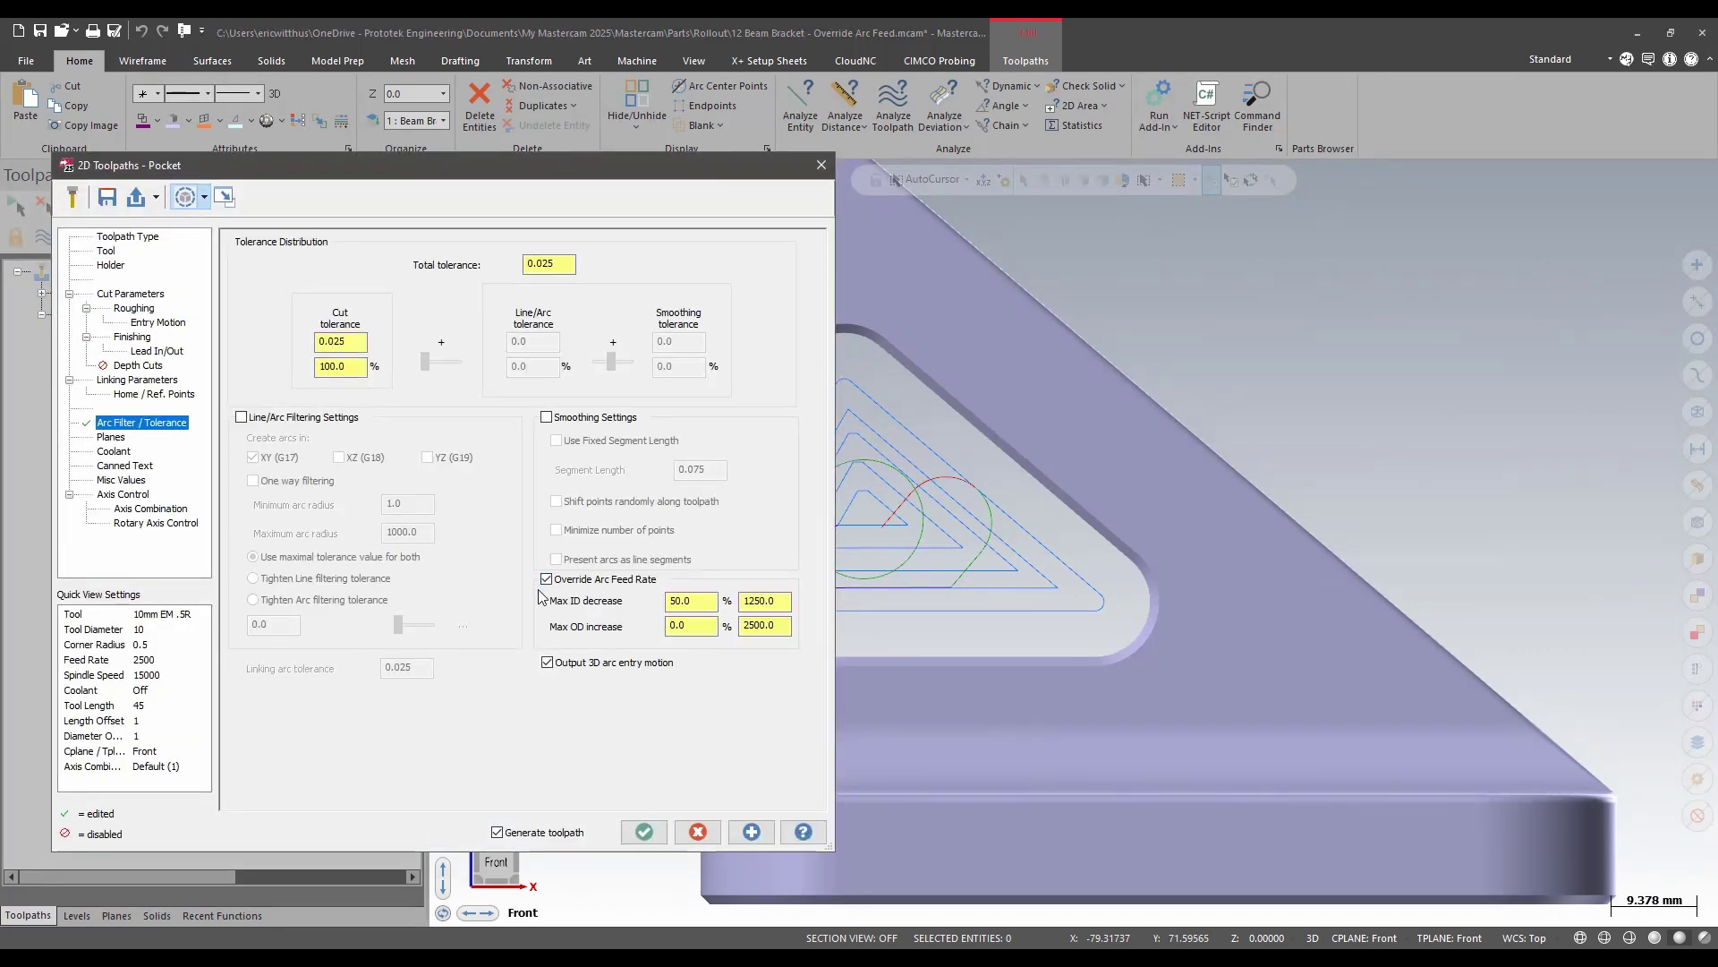
click(684, 602)
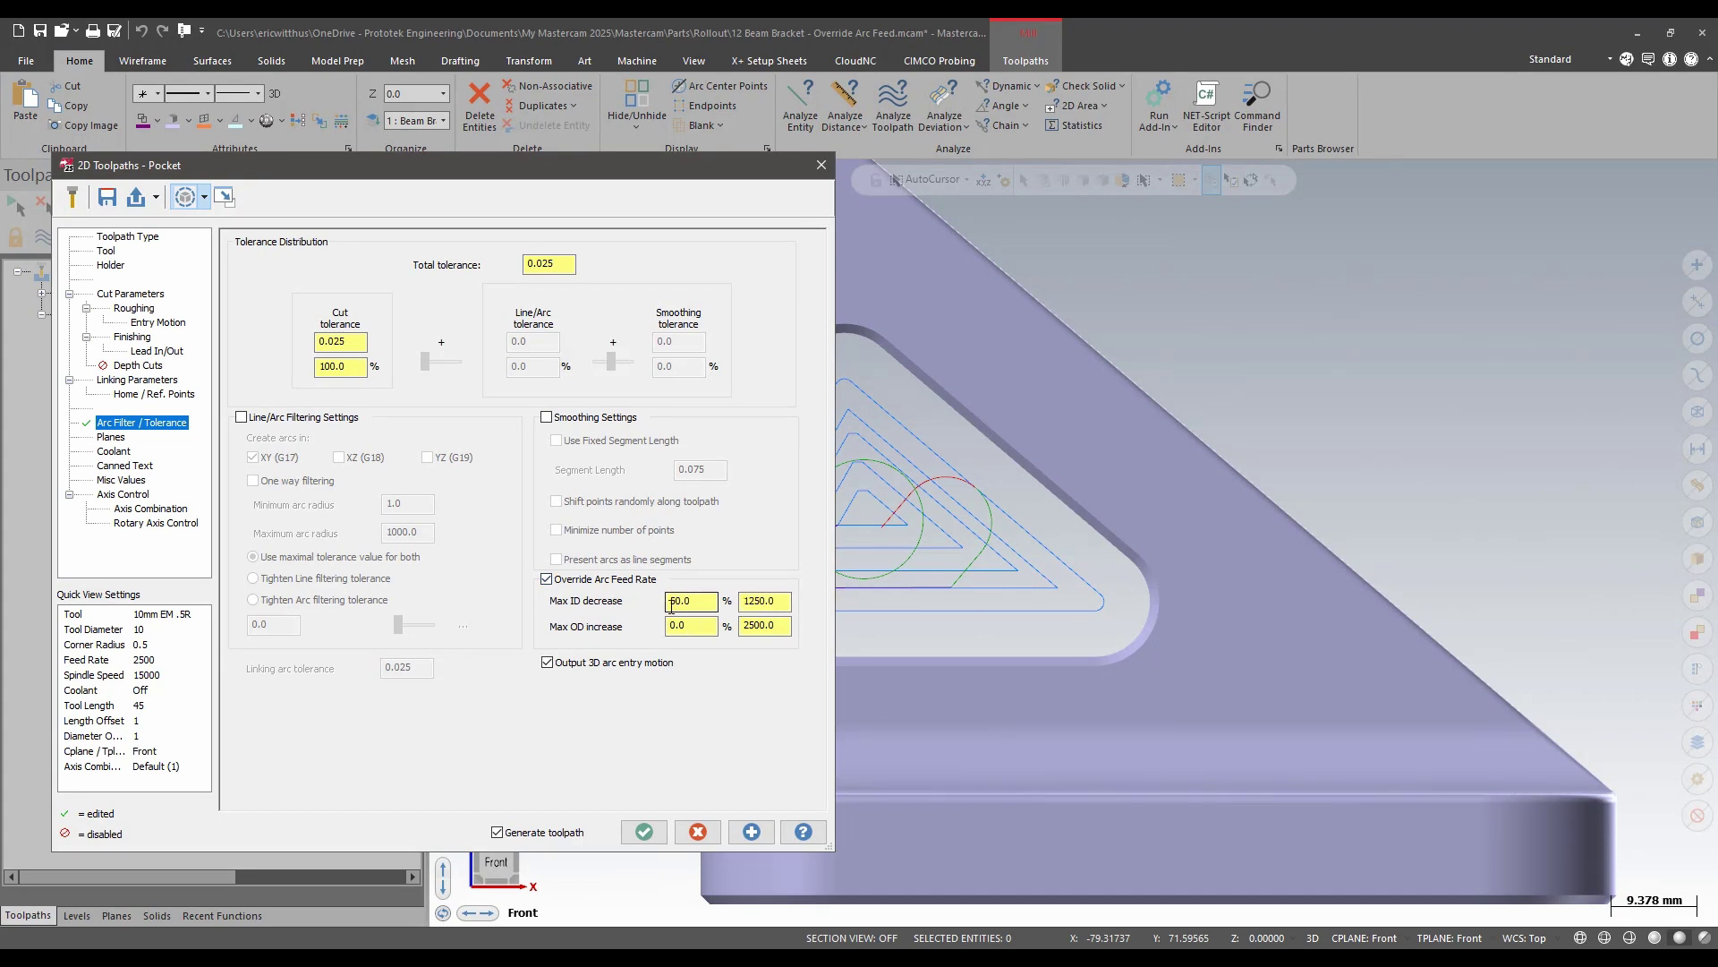
click(760, 600)
click(644, 832)
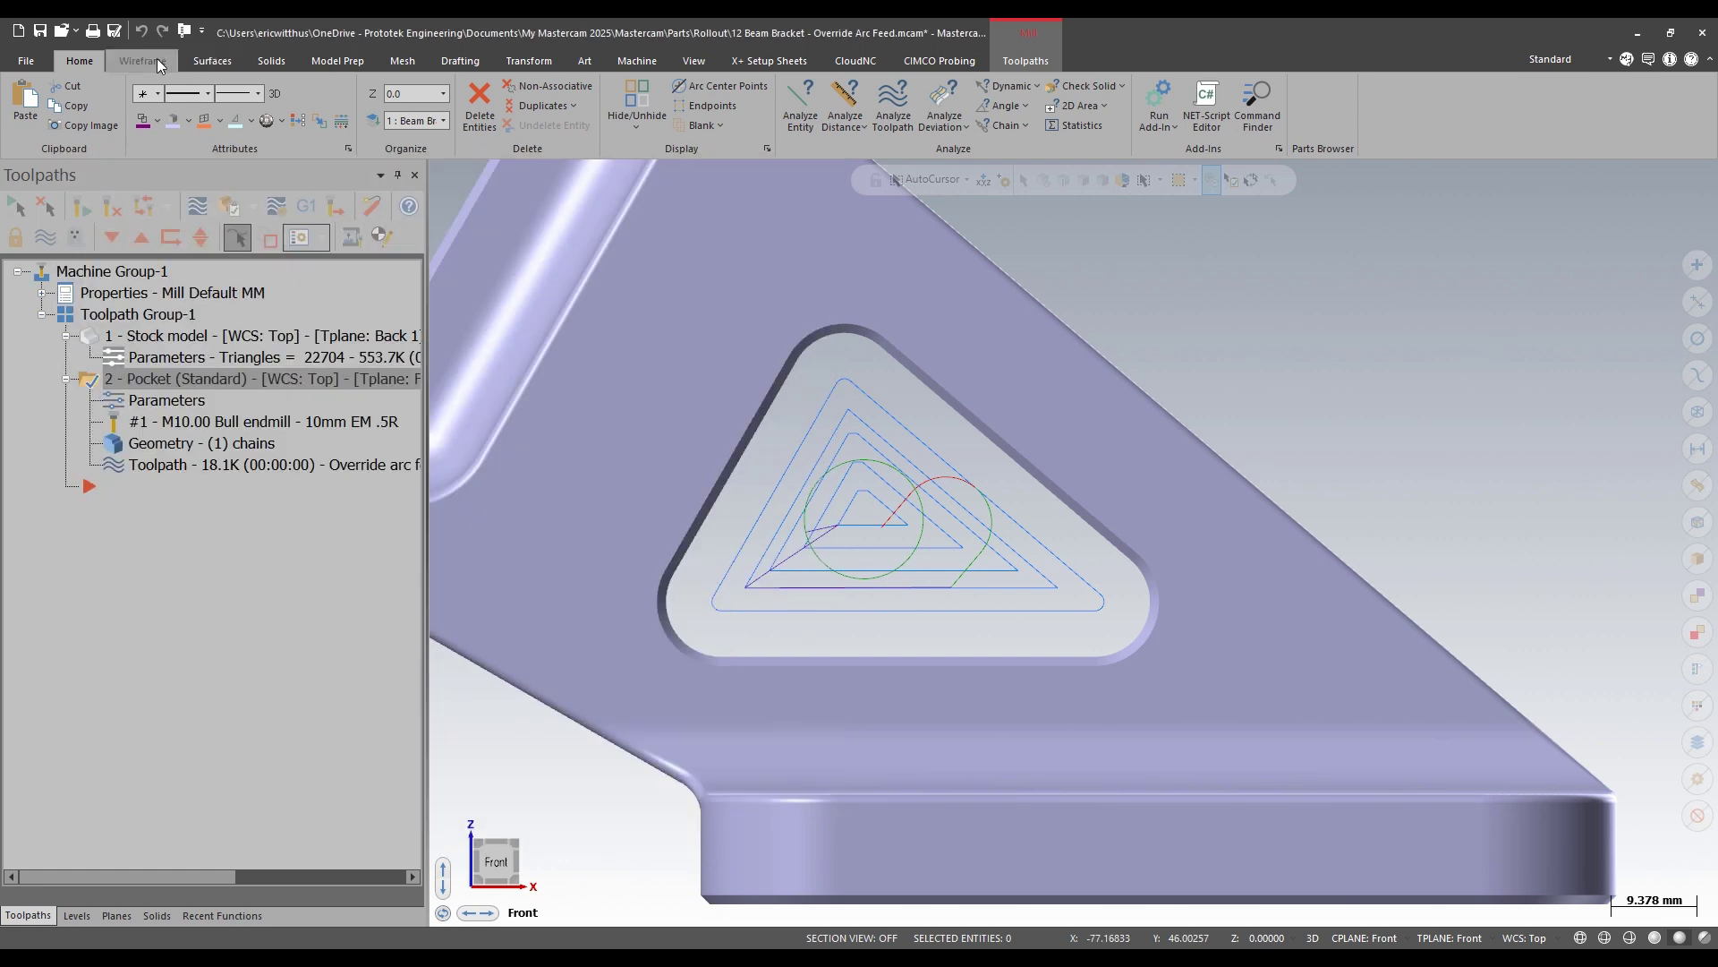
- Analyze the regenerated Pocket toolpath again at the same corner arc to check its overridden feed rate
click(895, 104)
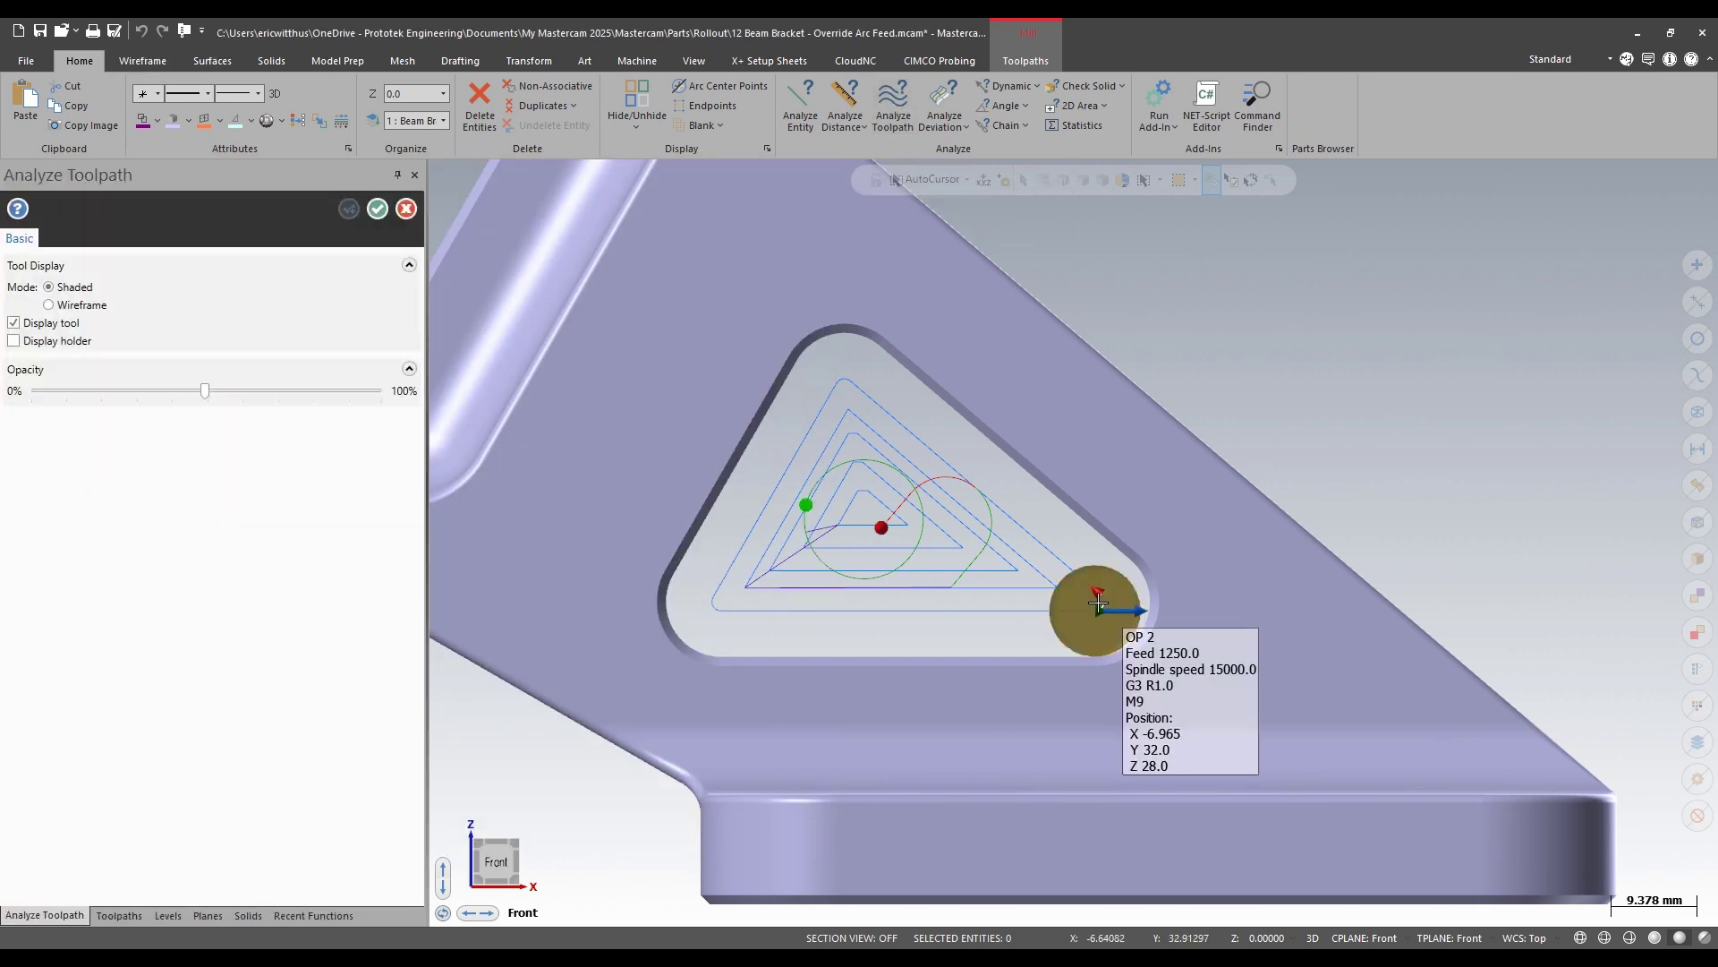